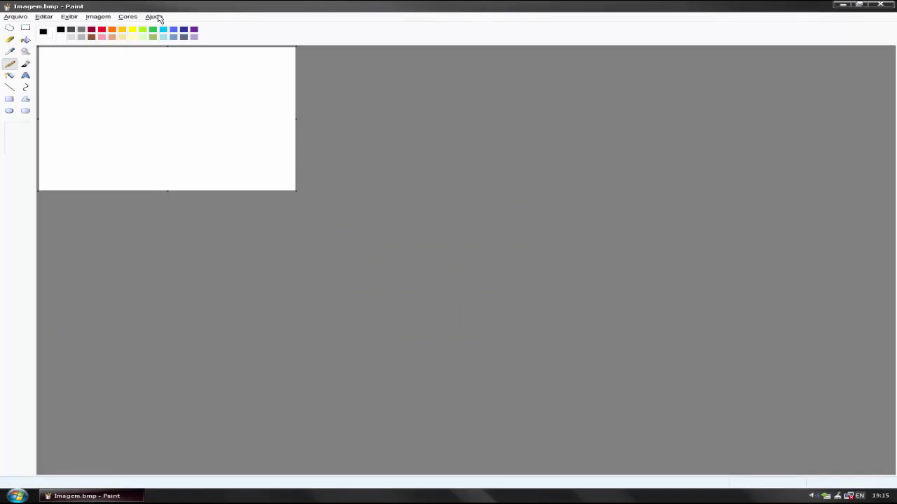
- Check the version information in Paint's About window, moving it to the middle of the screen and closing it
left_click(153, 17)
left_click(161, 37)
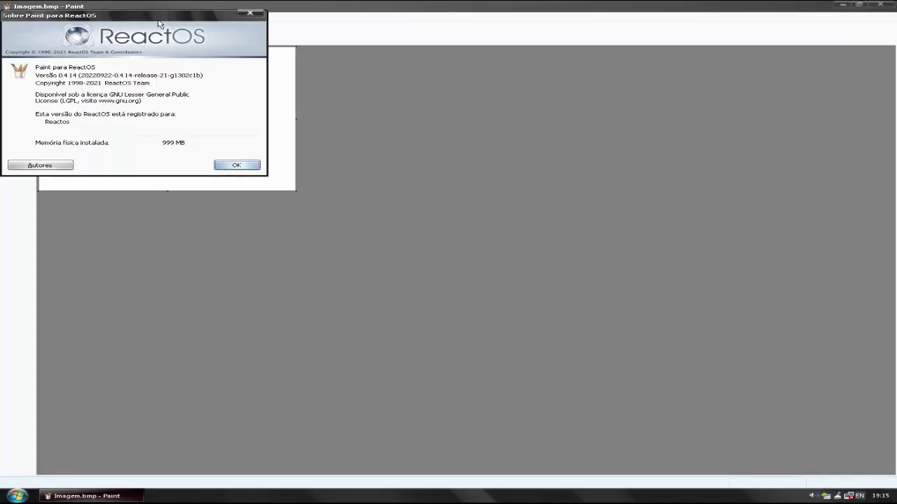
mouse_move(161, 17)
left_mouse_down()
mouse_move(476, 102)
mouse_move(448, 176)
mouse_move(456, 166)
left_mouse_up()
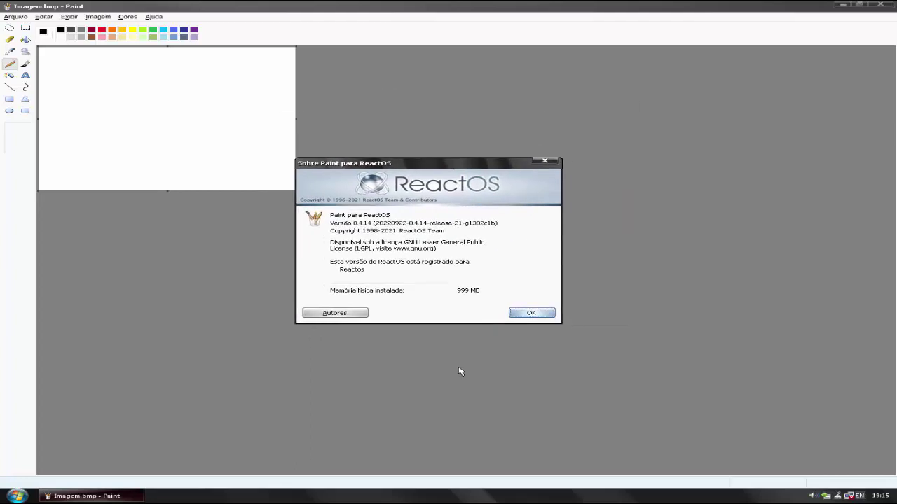
left_click(531, 313)
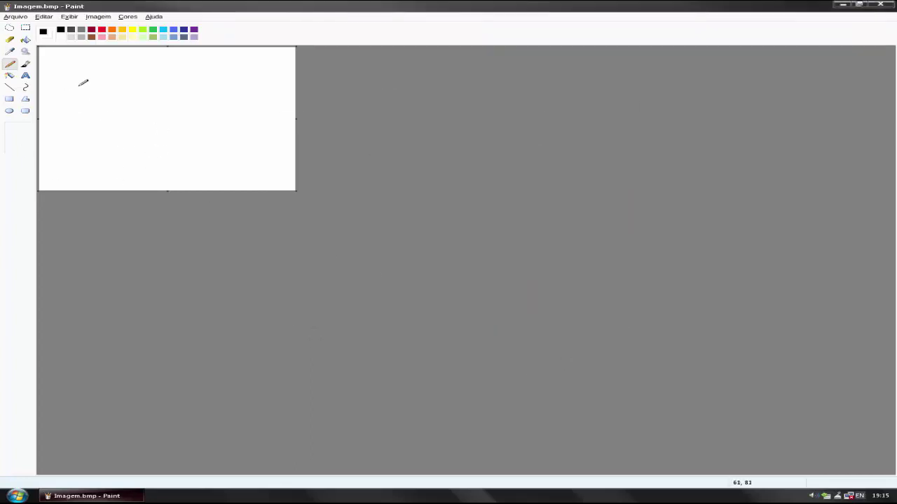
- Write "oi" freehand on the canvas with the black pencil and paint a wavy blue brush stroke below it
mouse_move(91, 78)
left_mouse_down()
mouse_move(75, 117)
mouse_move(96, 78)
mouse_move(155, 73)
mouse_move(161, 108)
left_mouse_up()
left_click_drag(166, 61, 149, 68)
left_click(174, 31)
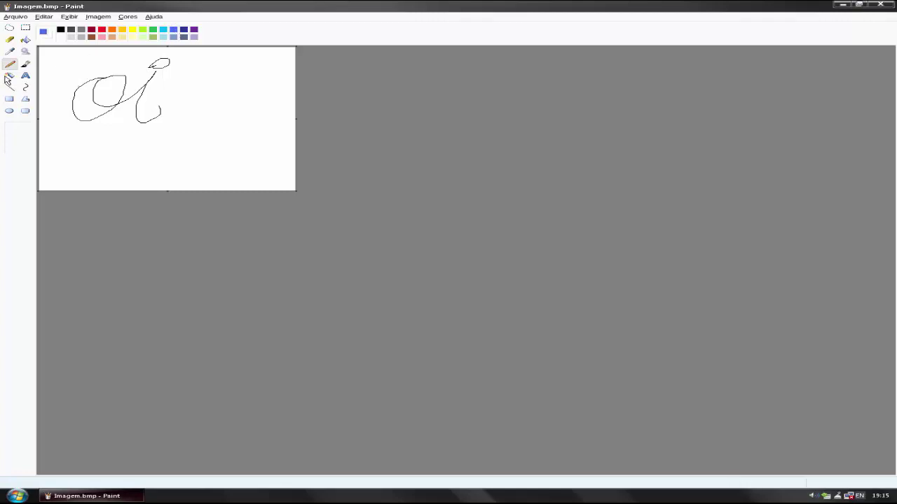
left_click(14, 42)
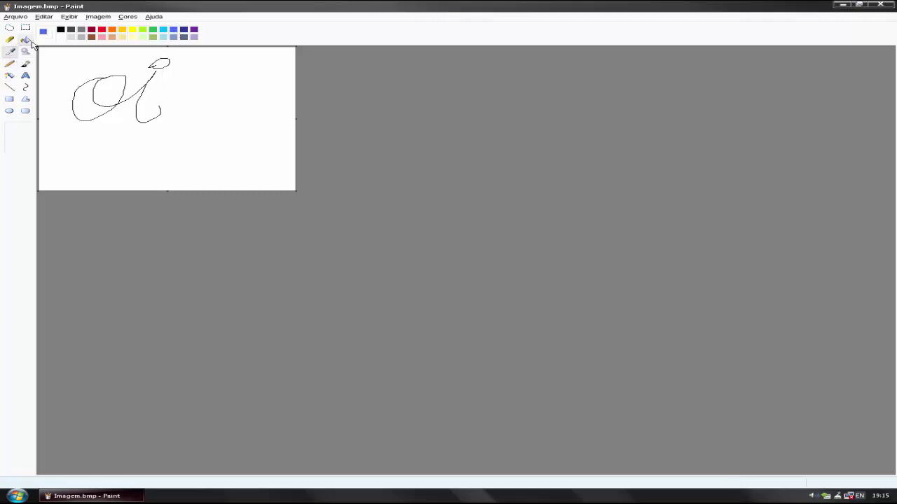
left_click(26, 65)
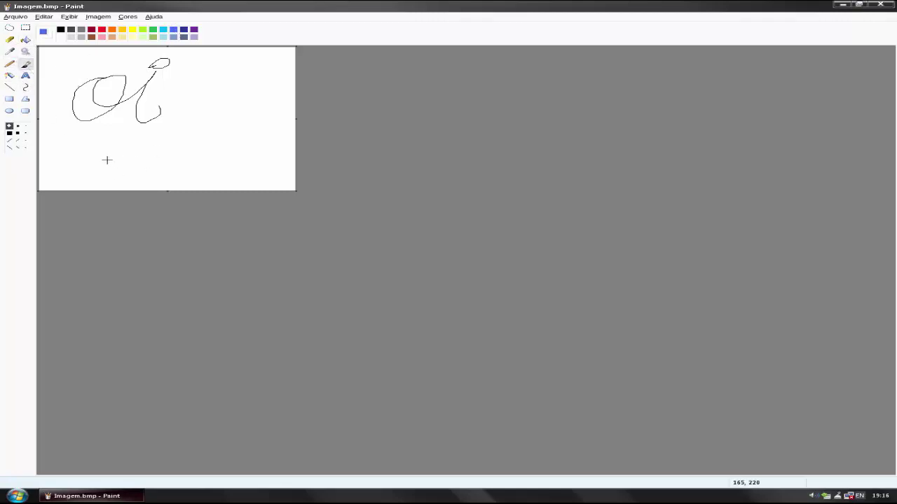
mouse_move(82, 162)
left_mouse_down()
mouse_move(102, 147)
mouse_move(208, 152)
mouse_move(230, 132)
left_mouse_up()
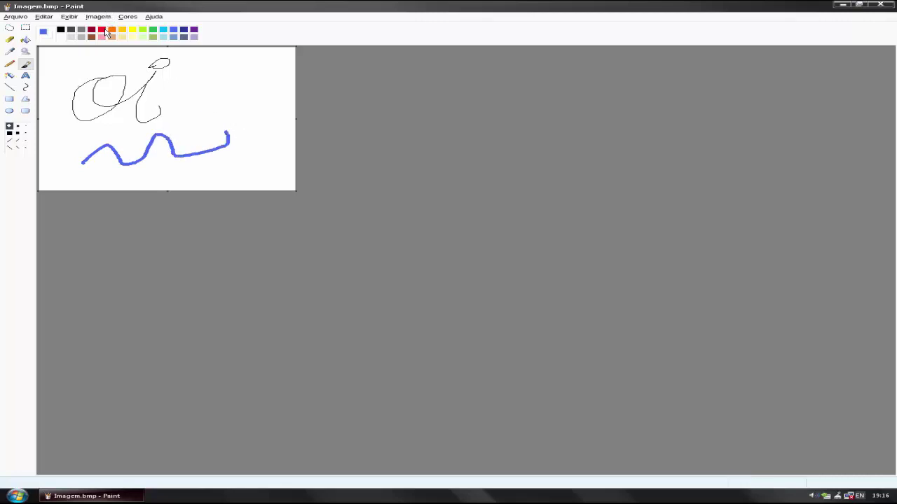
- Paint a curvy red brush stroke beside the "oi" lettering and close Paint without saving the changes to Imagem.bmp
left_click(103, 30)
mouse_move(225, 121)
left_mouse_down()
mouse_move(212, 110)
mouse_move(203, 68)
mouse_move(225, 82)
mouse_move(244, 69)
mouse_move(264, 79)
mouse_move(278, 100)
mouse_move(257, 168)
left_mouse_up()
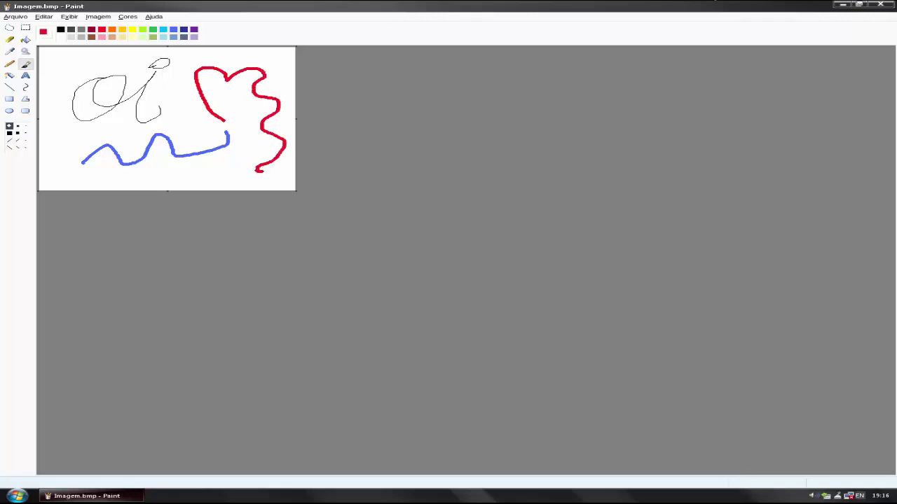
left_click(880, 5)
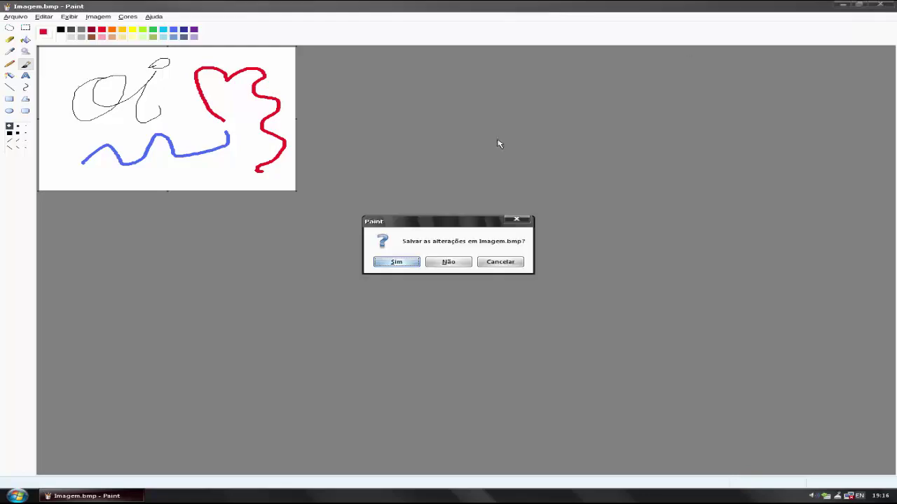
left_click(447, 261)
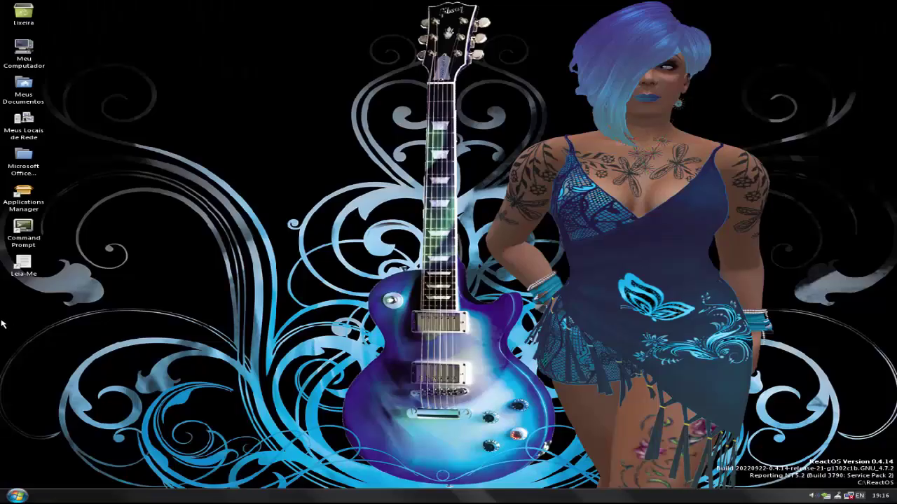
- Open the ReactOS Control Panel (Painel de Controle) and move its window toward the middle of the desktop
left_click(21, 497)
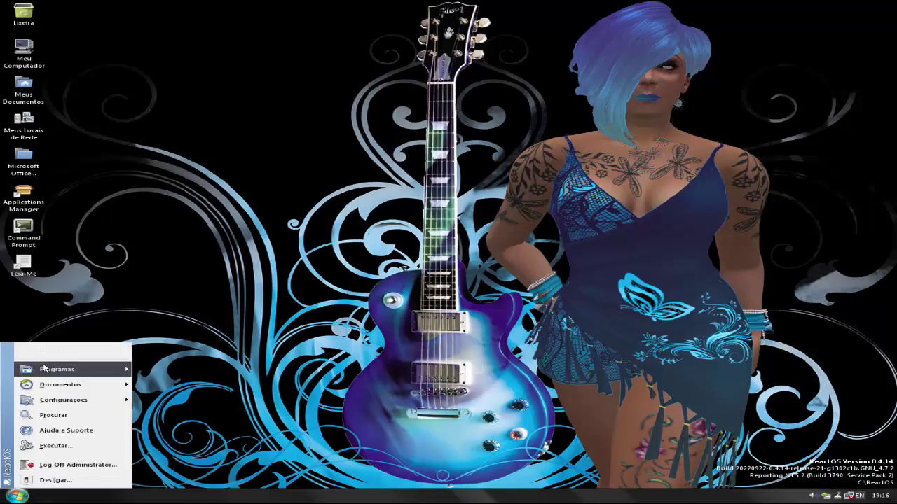
mouse_move(44, 369)
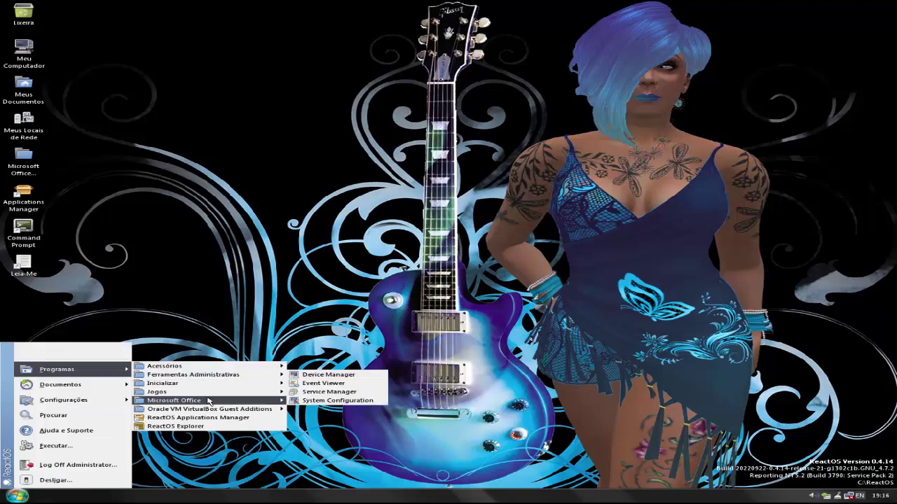
mouse_move(210, 401)
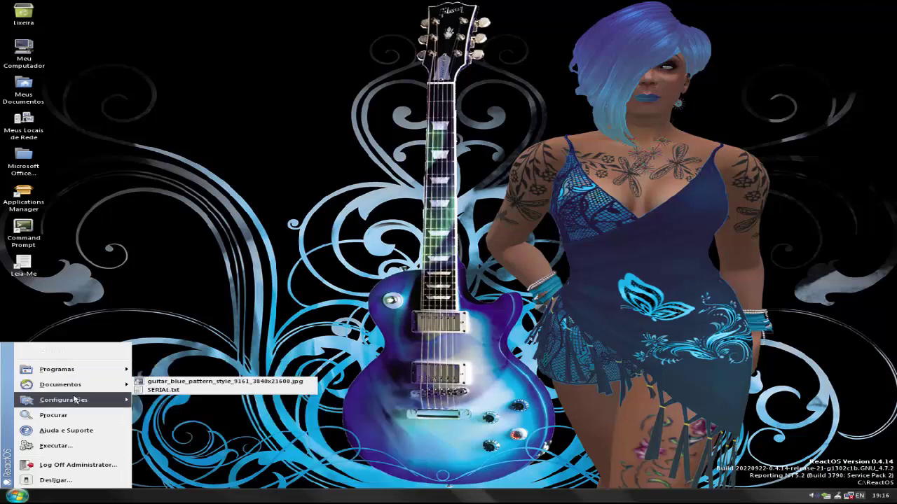
mouse_move(75, 399)
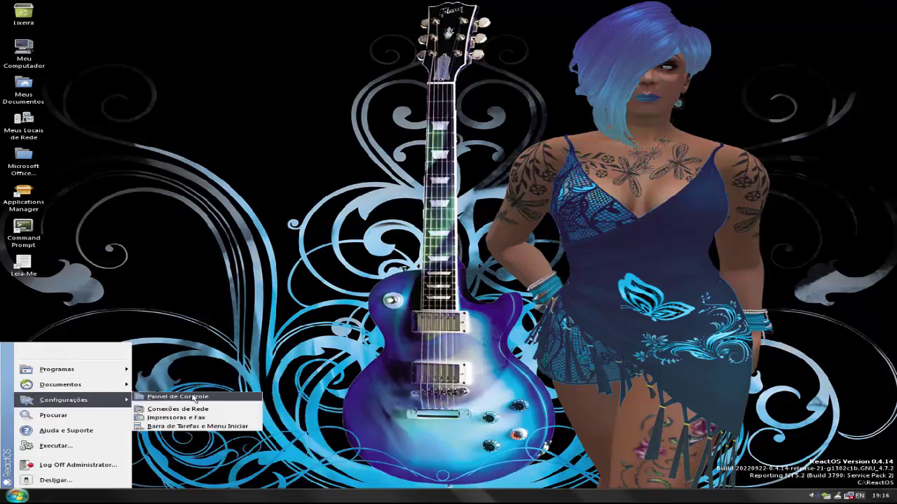
left_click(194, 401)
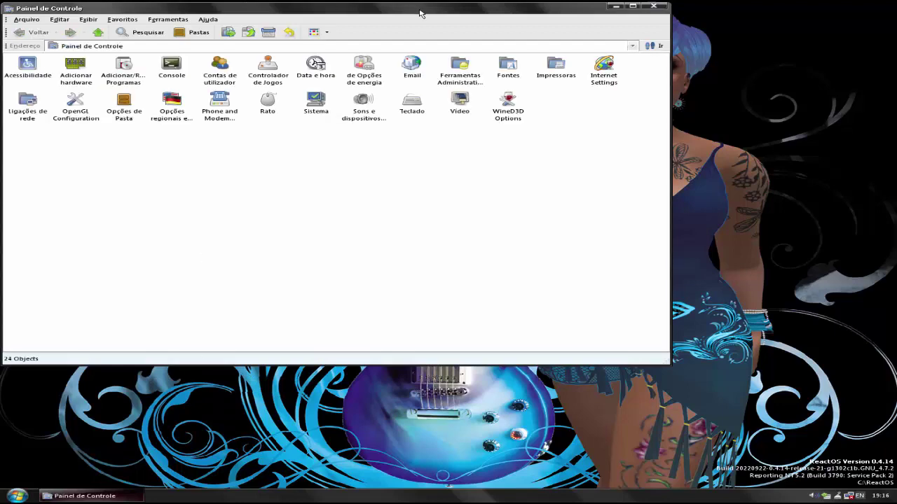
left_click_drag(419, 12, 529, 122)
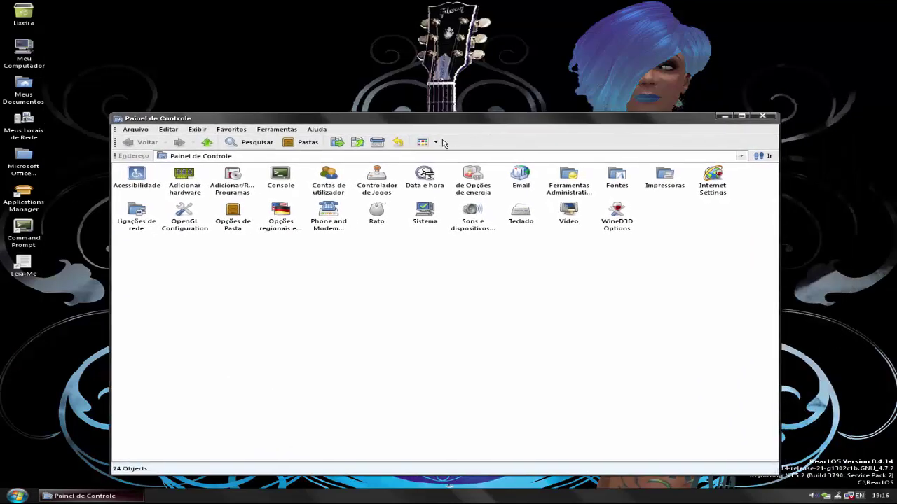
- Open Adicionar/Remover Programas from the Control Panel to view the installable applications and close it again
left_click(198, 195)
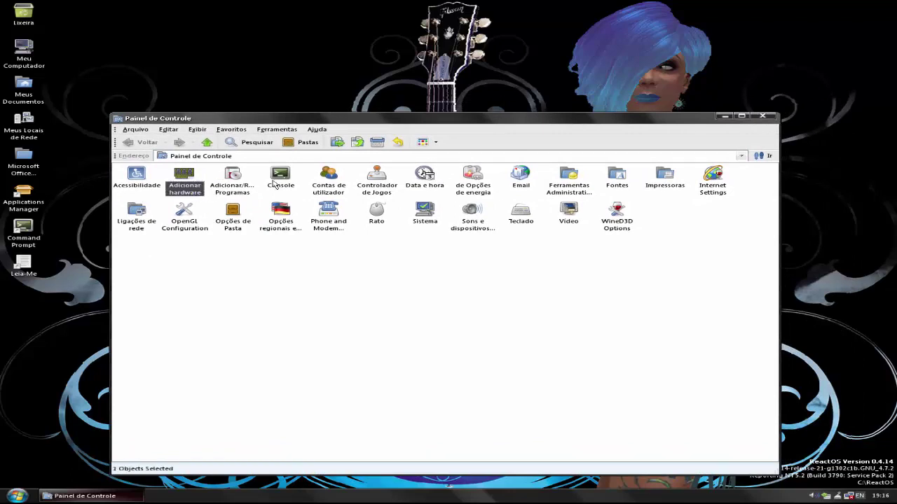
left_click(140, 190)
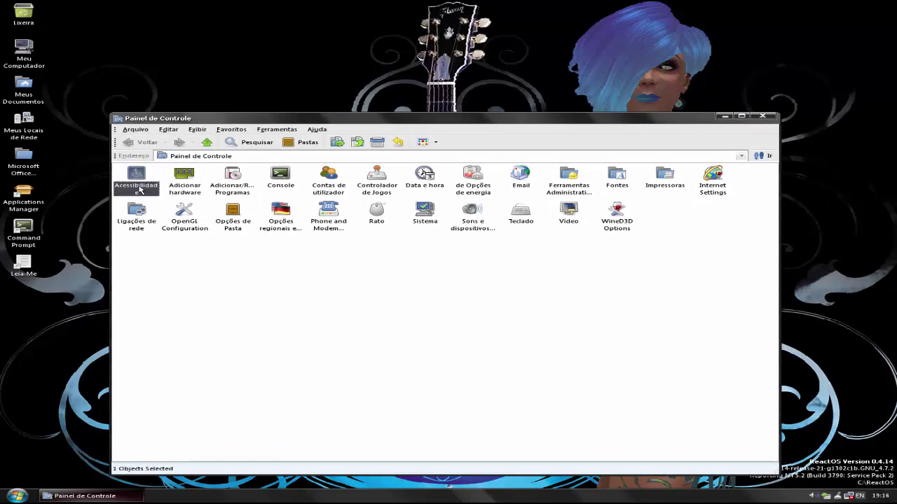
left_click(226, 193)
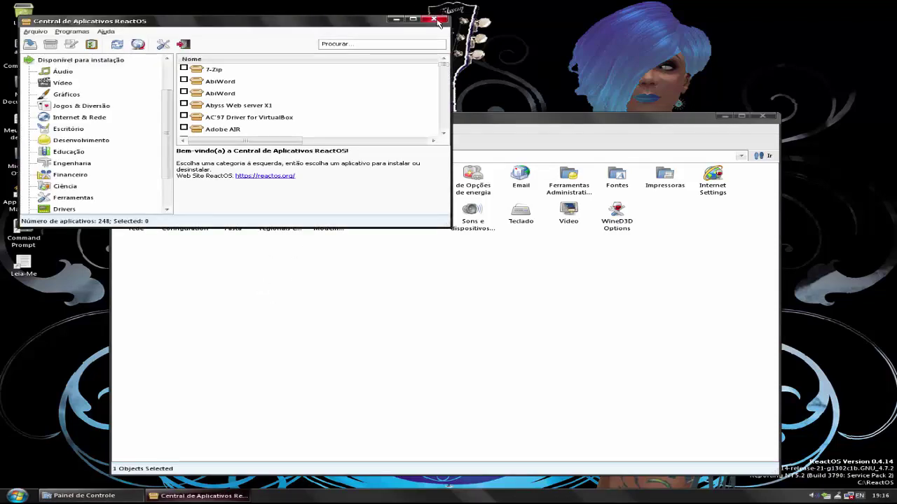
left_click(436, 20)
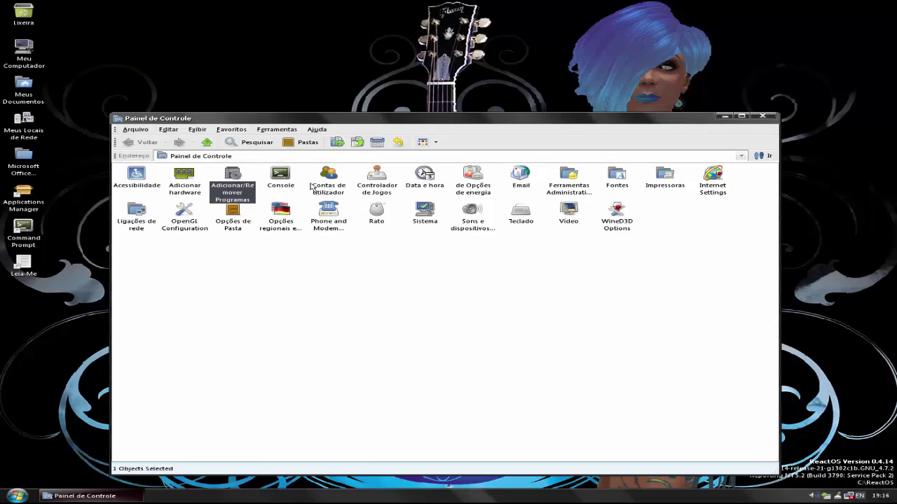
- Look at the tools inside Ferramentas Administrativas and return to the Control Panel
left_click(335, 192)
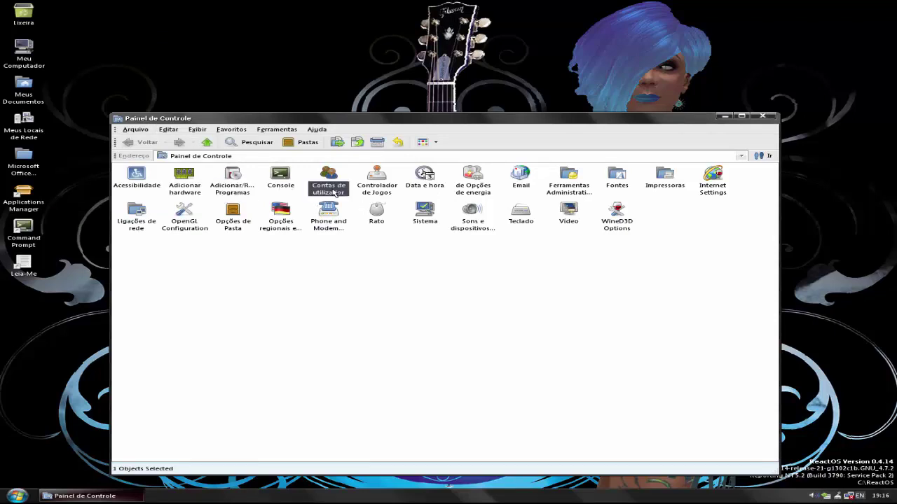
left_click(384, 195)
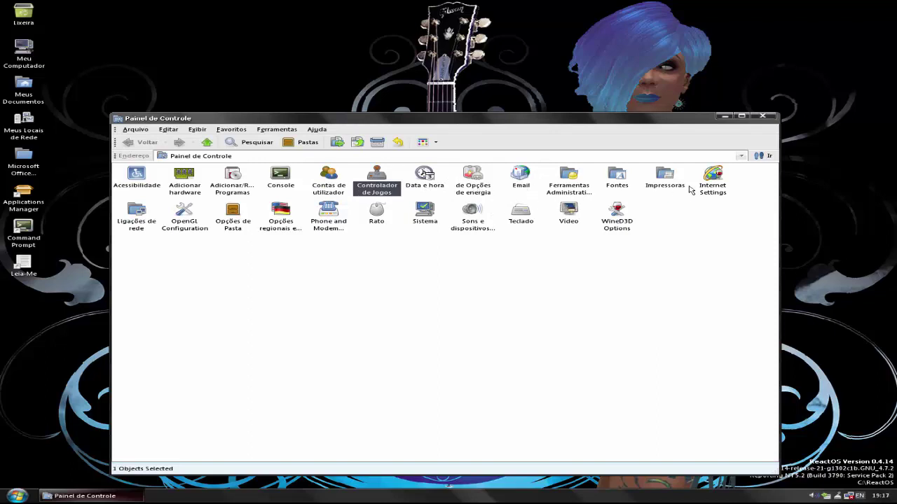
double_click(570, 188)
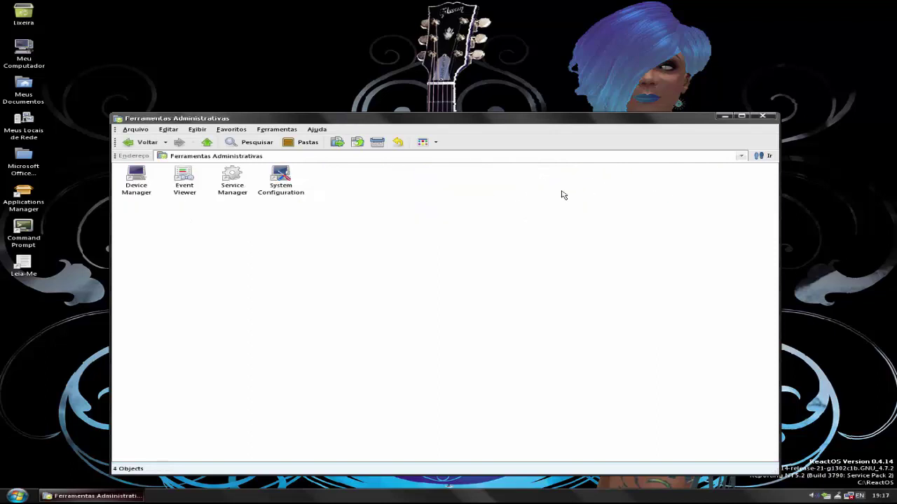
left_click(147, 143)
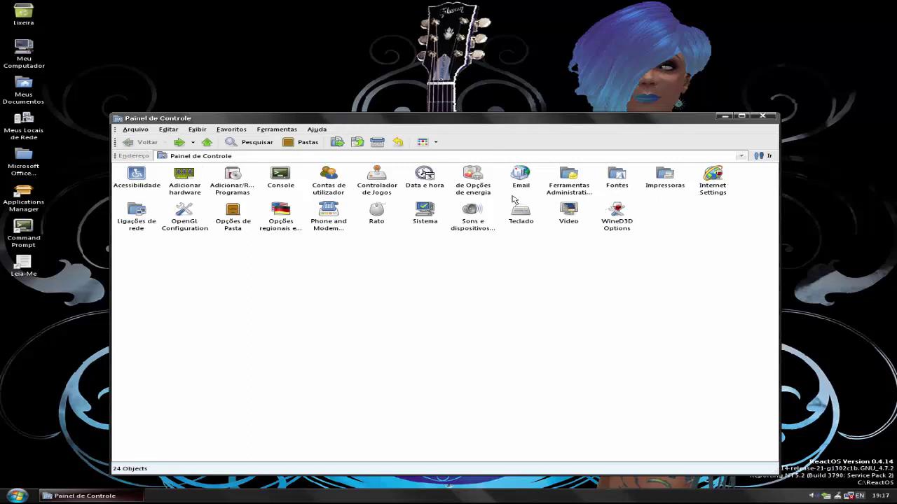
- Open OpenGL Configuration, look at the available renderer choices and close the dialog without changes
left_click(186, 232)
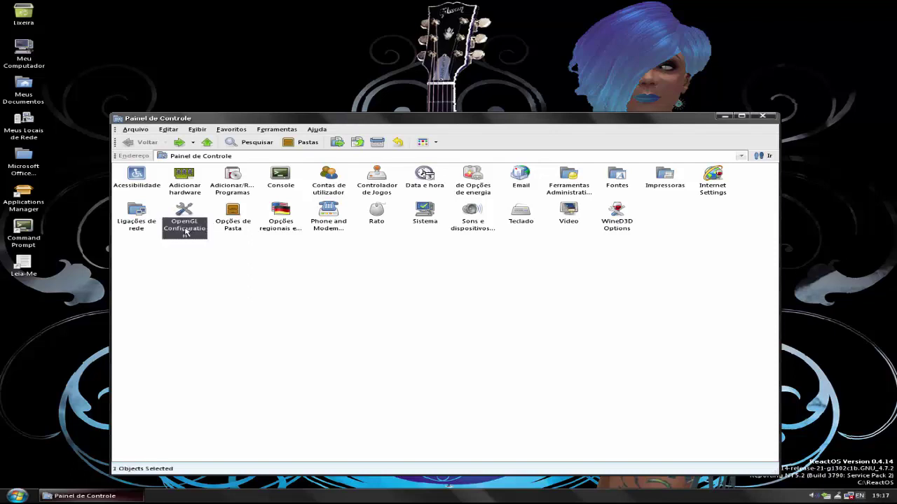
left_click(312, 273)
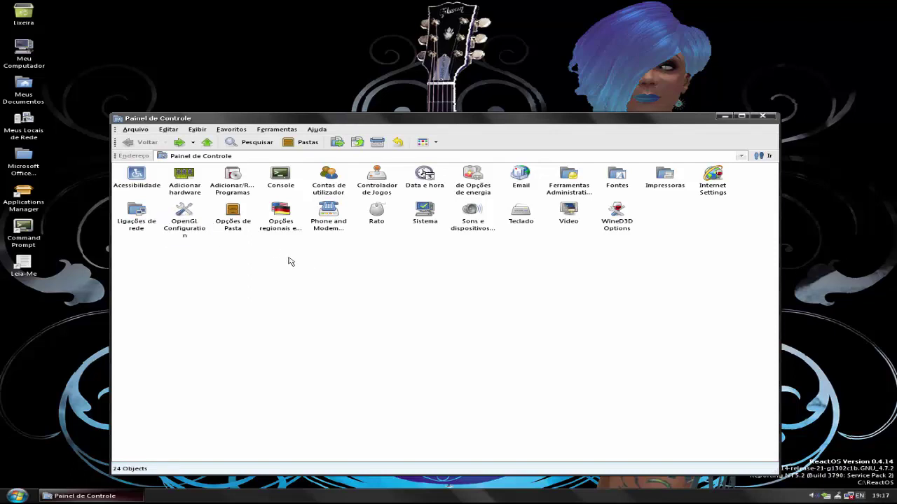
left_click(196, 231)
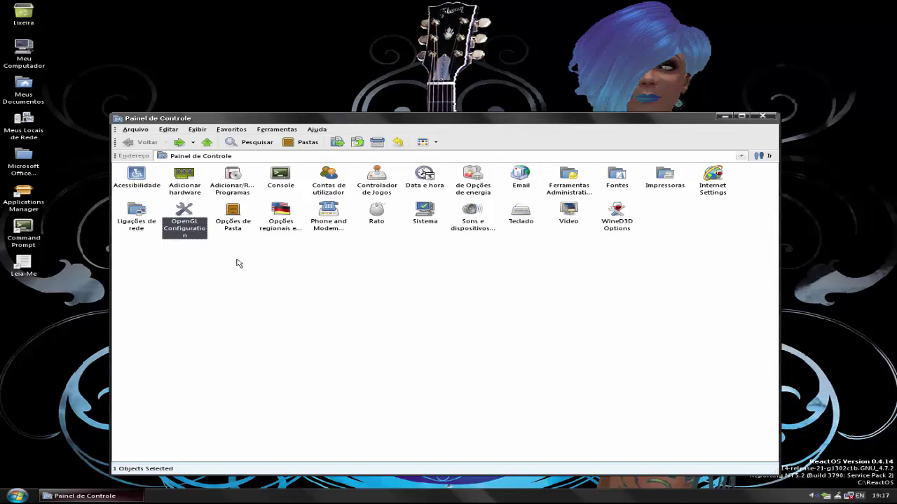
left_click(236, 226)
left_click(187, 225)
double_click(187, 223)
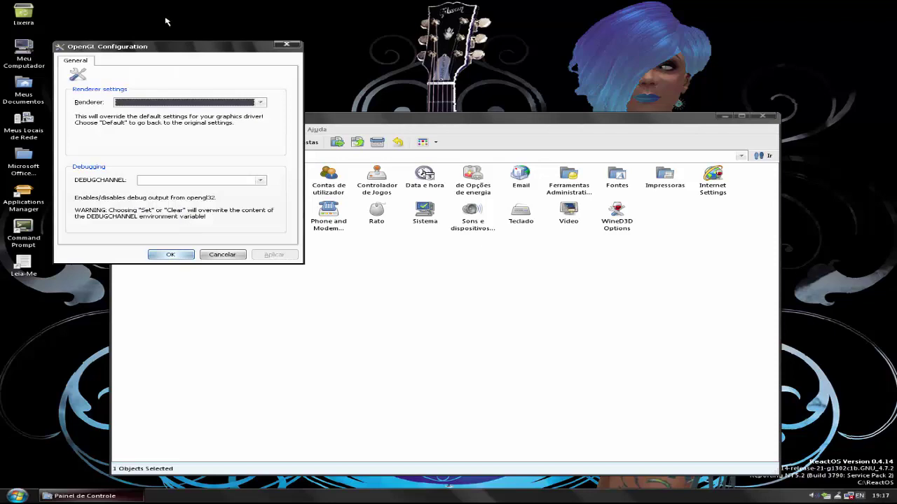
left_click(264, 103)
left_click(287, 47)
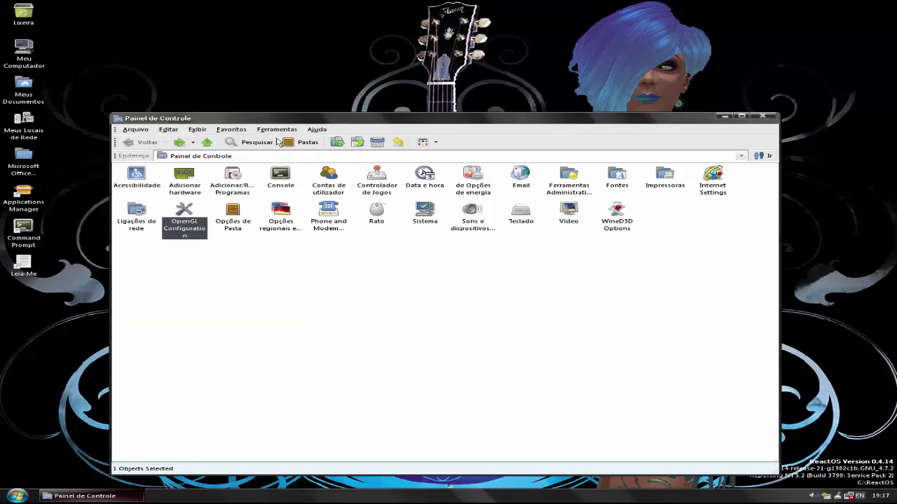
- Open the mouse (Rato) properties from the Control Panel and look at the available pointer schemes
left_click(236, 230)
left_click(287, 226)
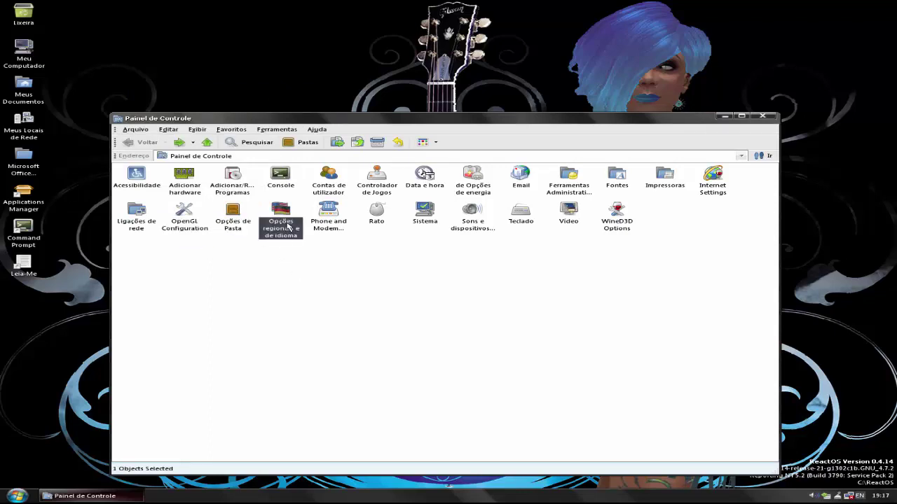
left_click(326, 232)
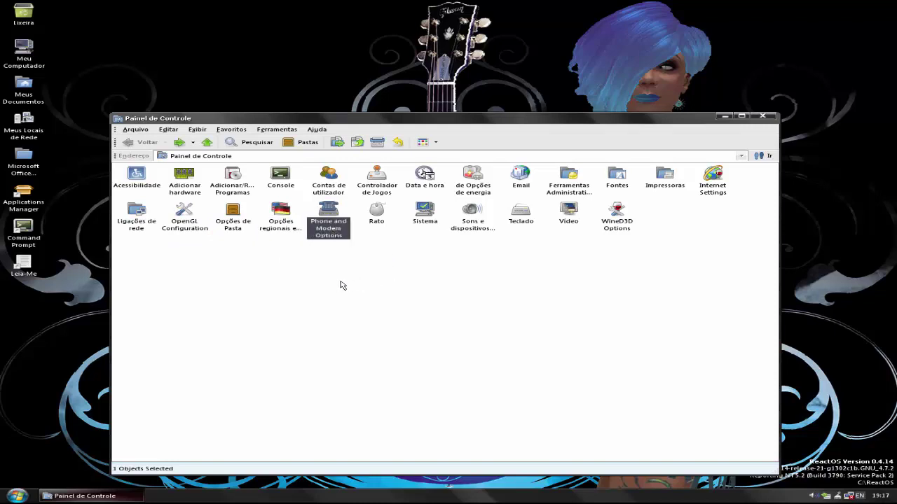
left_click(378, 220)
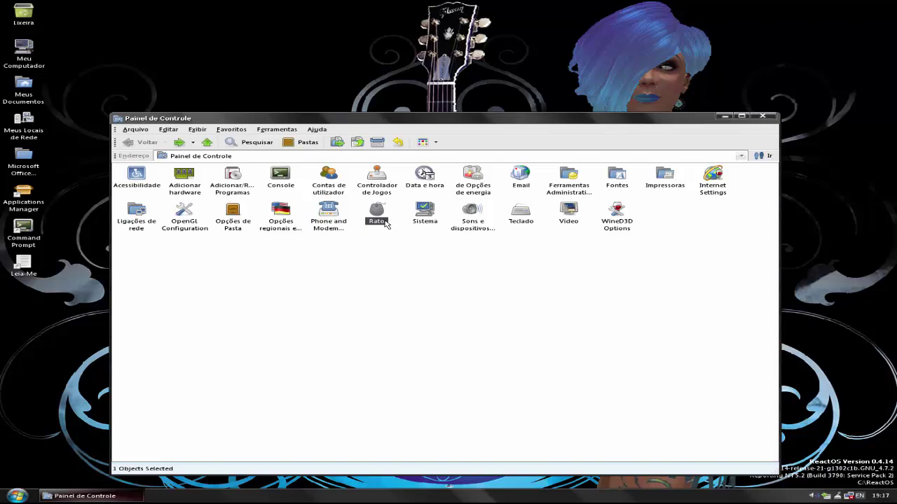
double_click(385, 224)
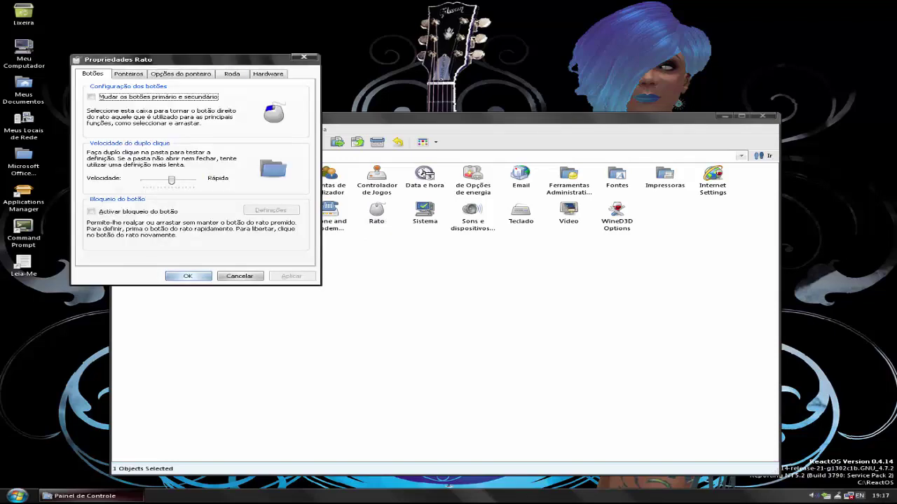
left_click(140, 74)
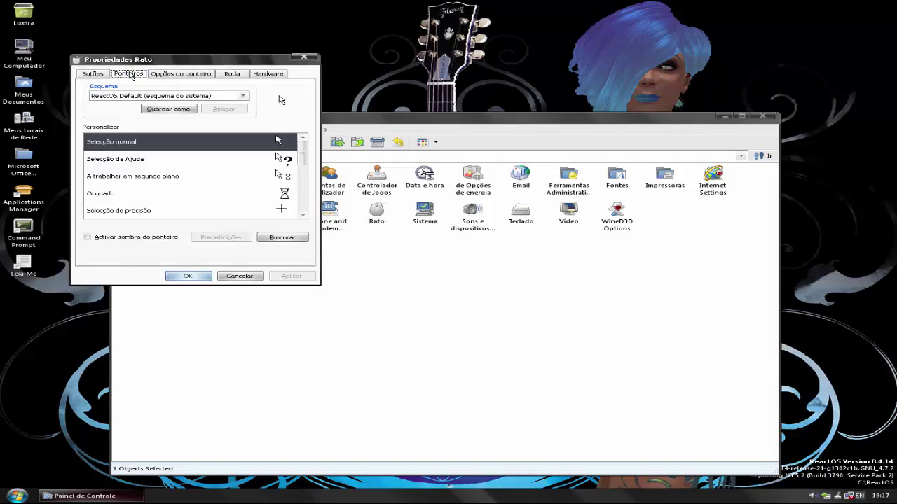
left_click(245, 98)
left_click(245, 99)
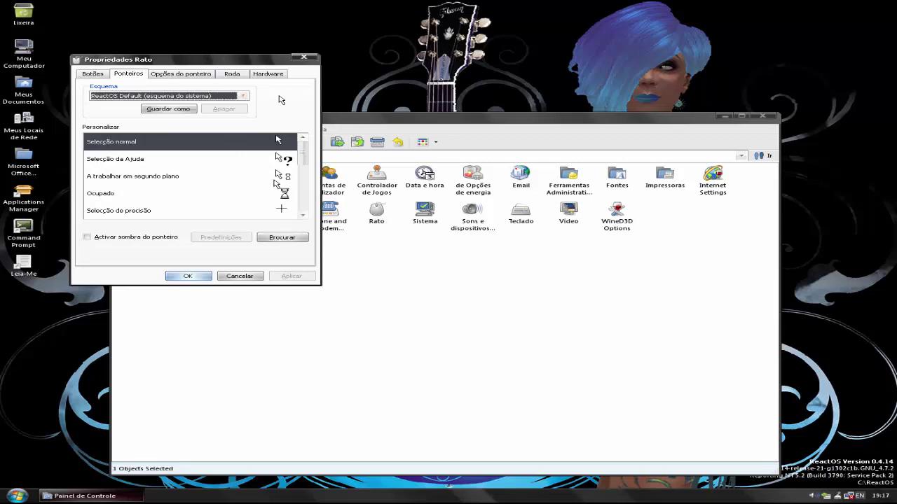
- Close the mouse properties without changes, then open Sistema, look at the general system information and close the dialog
left_click(247, 274)
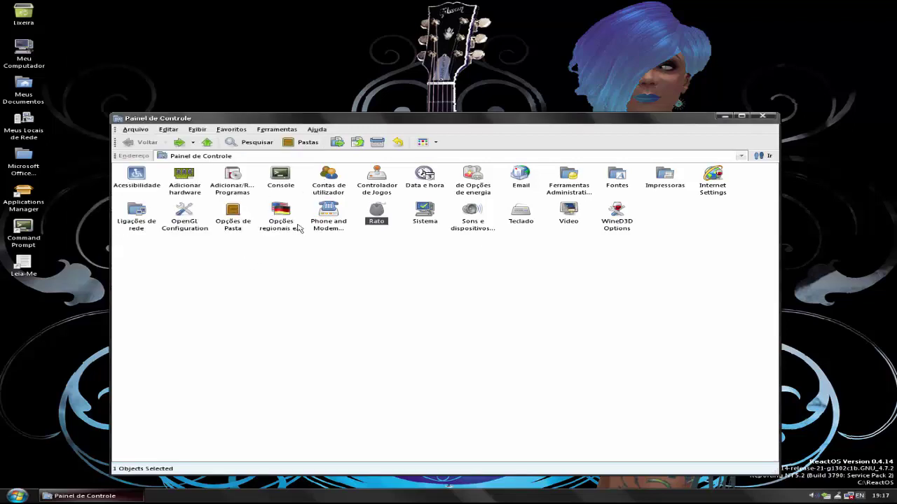
left_click(426, 219)
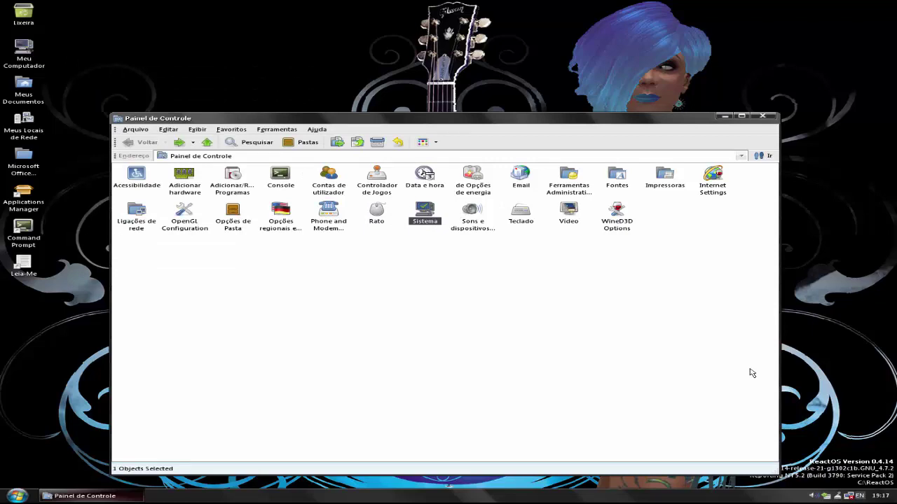
key("Return")
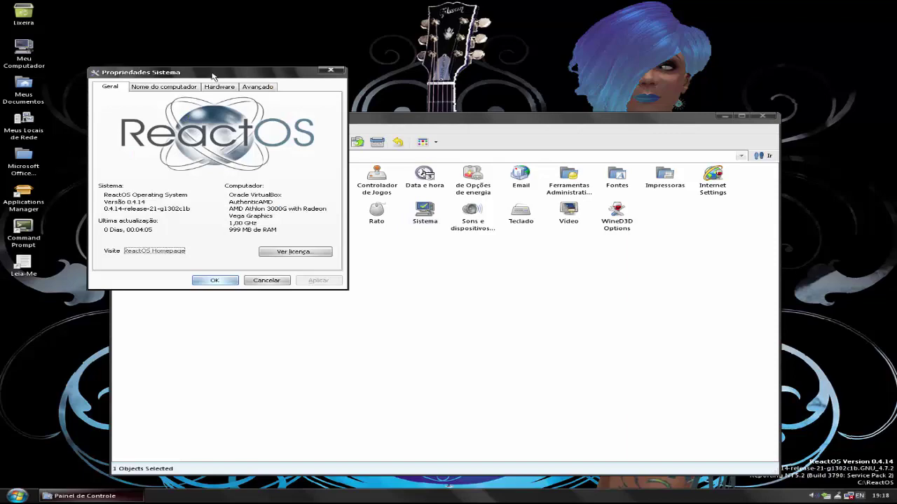
left_click_drag(213, 75, 381, 216)
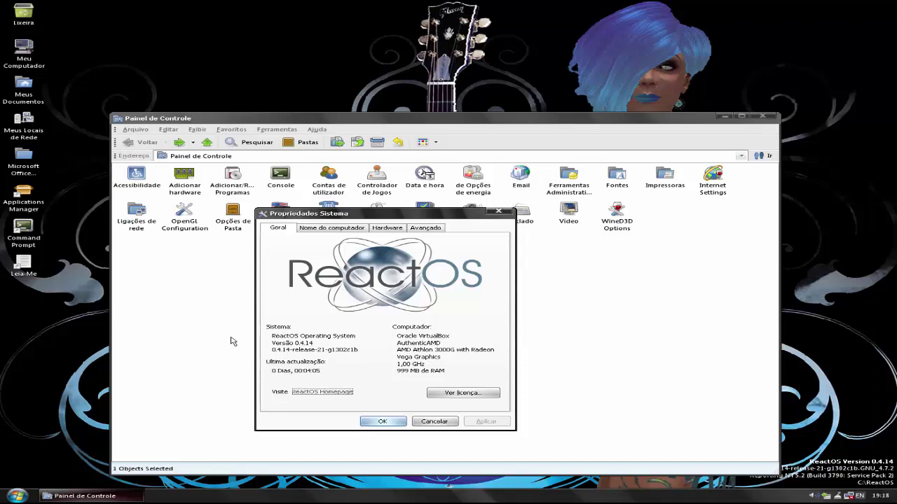
left_click(382, 422)
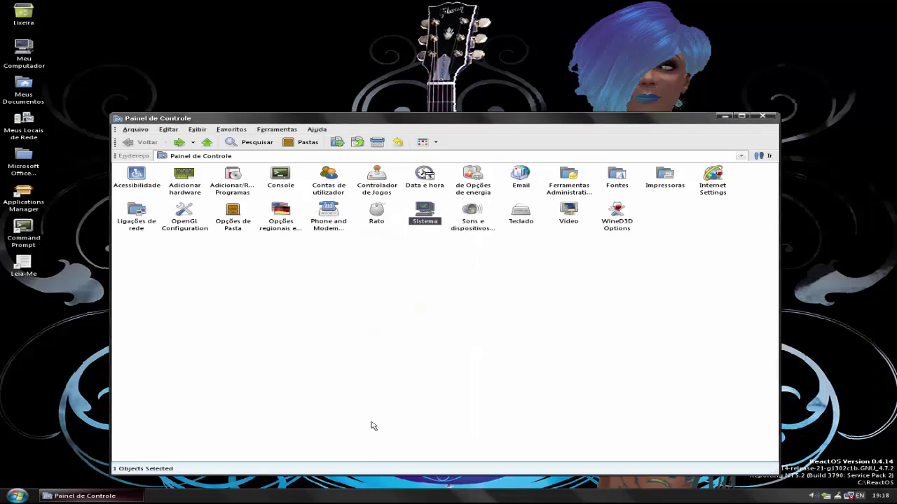
- Open Sons e dispositivos de áudio, look at its Sounds and Volume settings and cancel the dialog
left_click(476, 232)
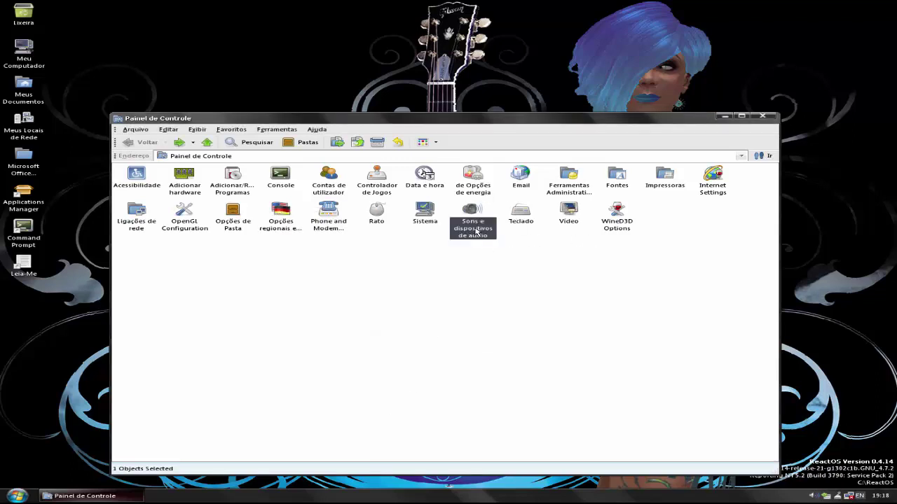
double_click(476, 232)
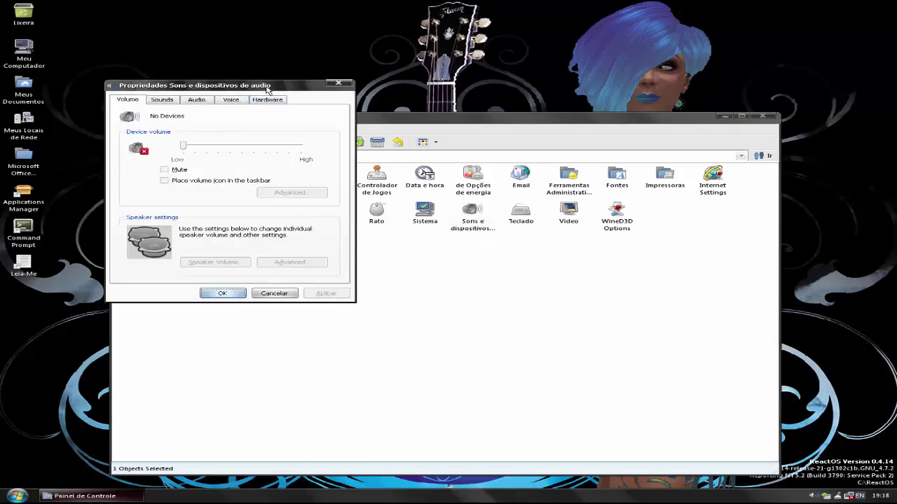
left_click_drag(274, 89, 467, 195)
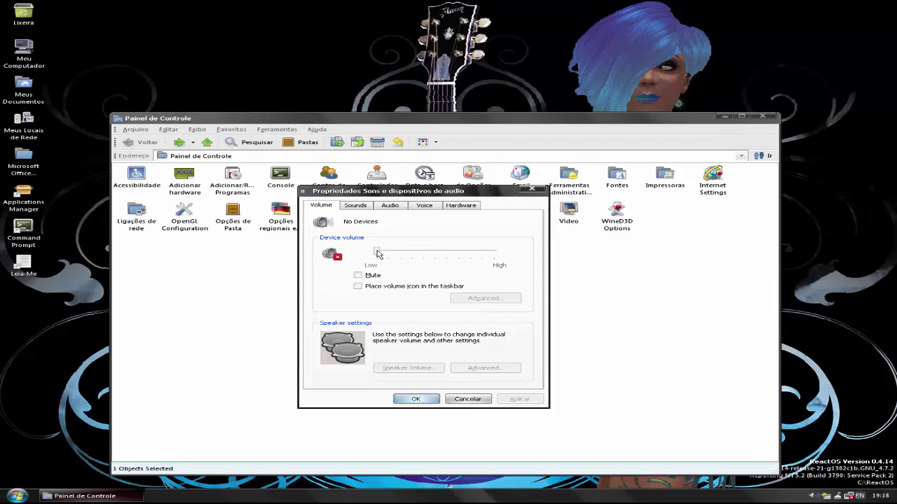
left_click(350, 208)
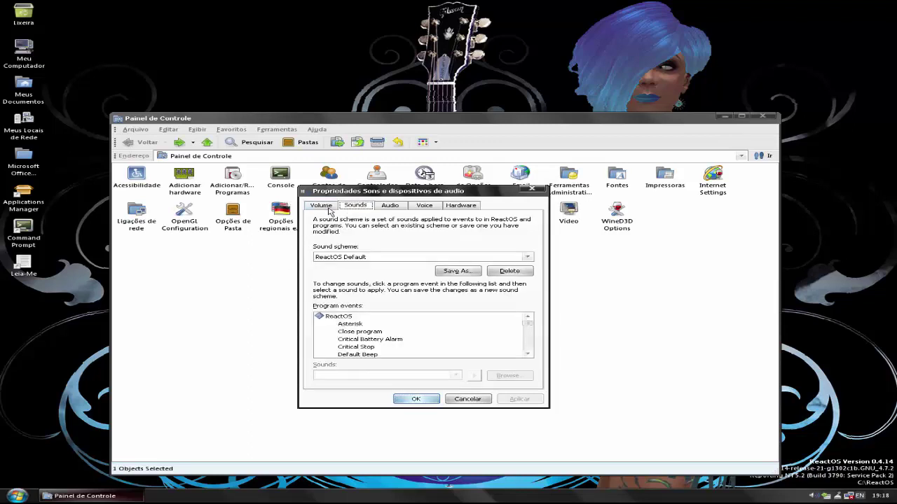
left_click(328, 207)
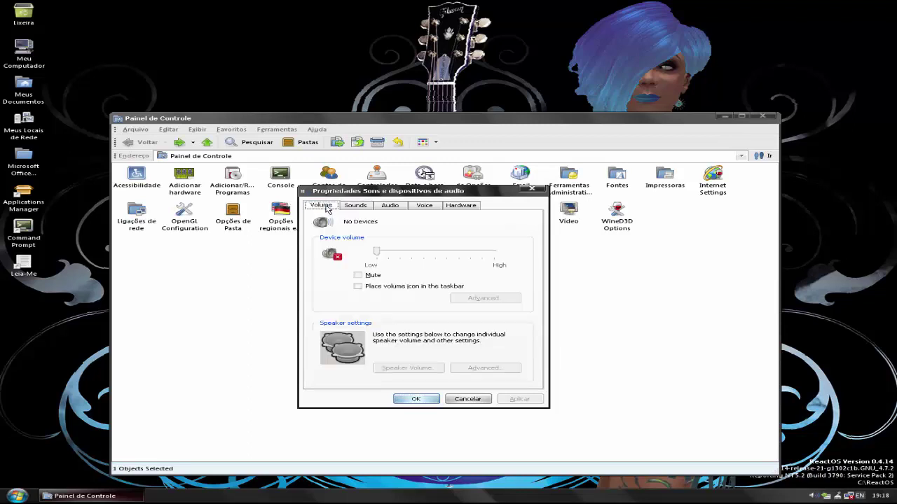
left_click(468, 401)
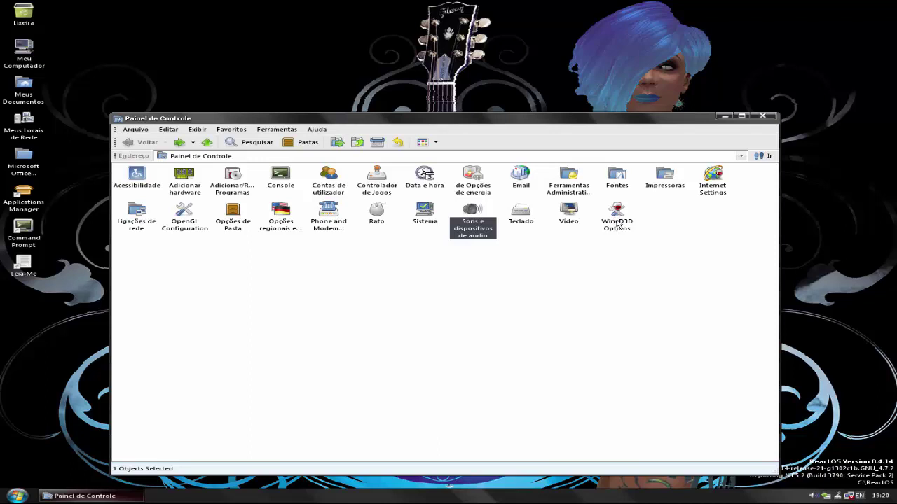
- Open WineD3D Options, look at the shader and rendering settings, cancel without changes and close the Control Panel
double_click(626, 227)
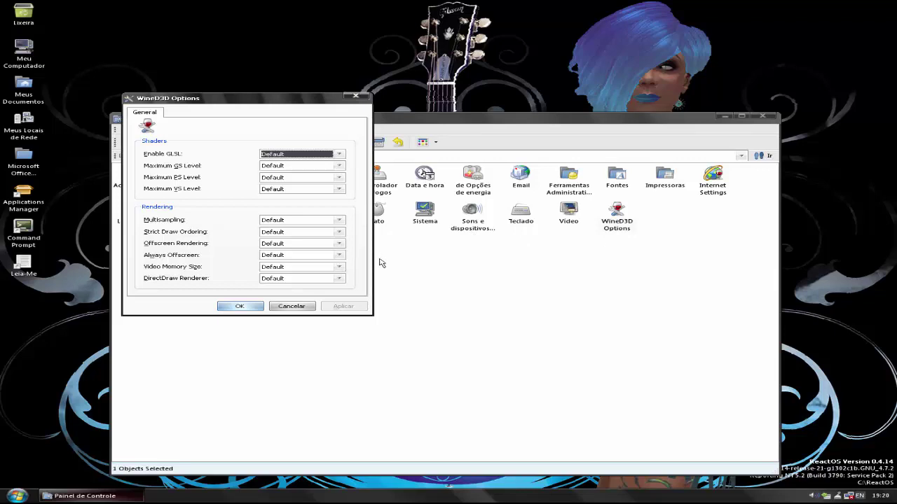
left_click(291, 307)
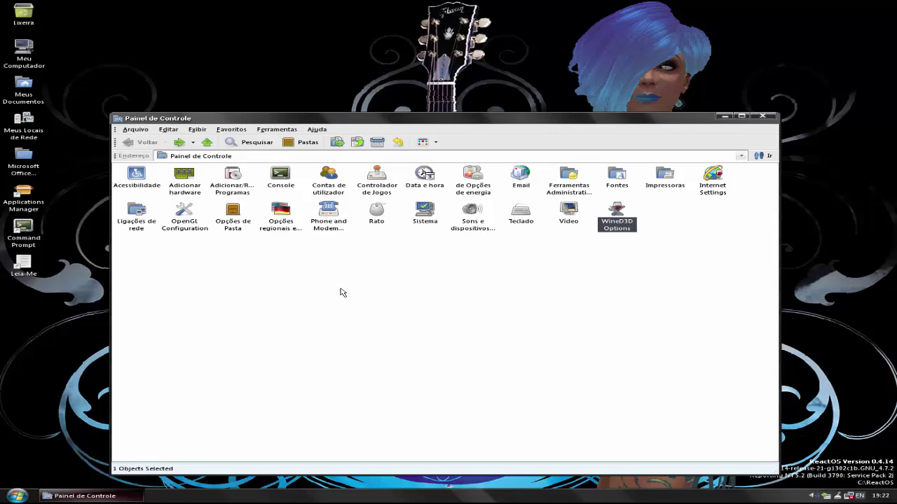
left_click(764, 117)
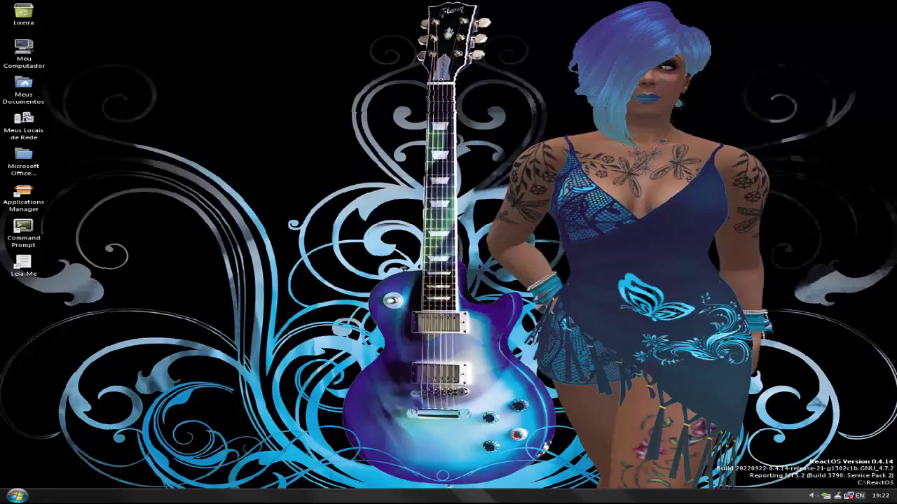
- Open Meu Computador, show its folder tree, view the Sobre o ReactOS information and close both windows
double_click(24, 66)
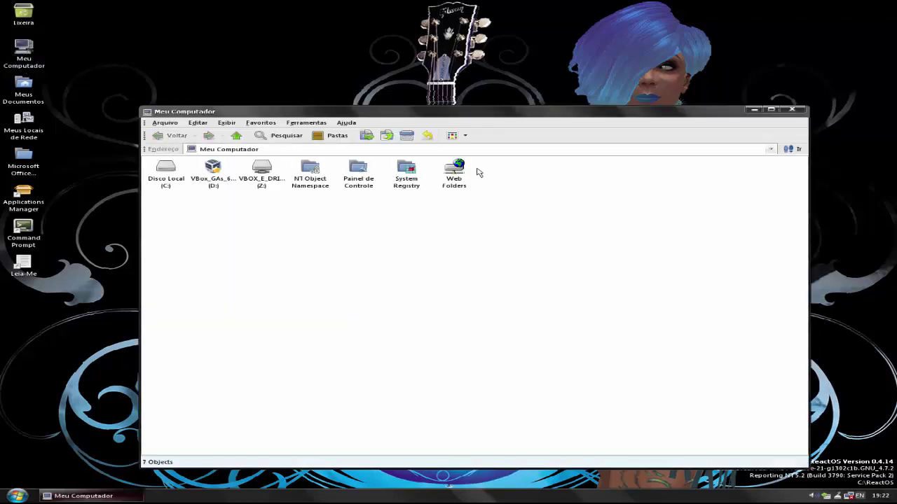
left_click(342, 136)
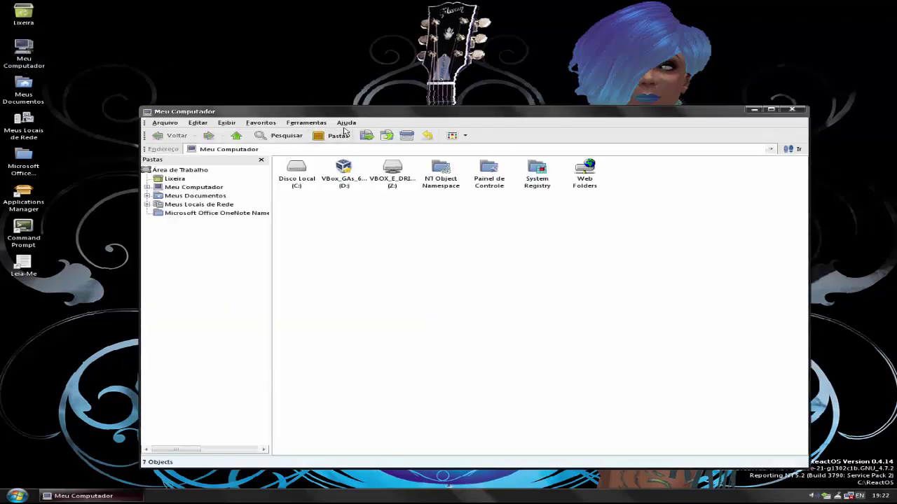
left_click(347, 124)
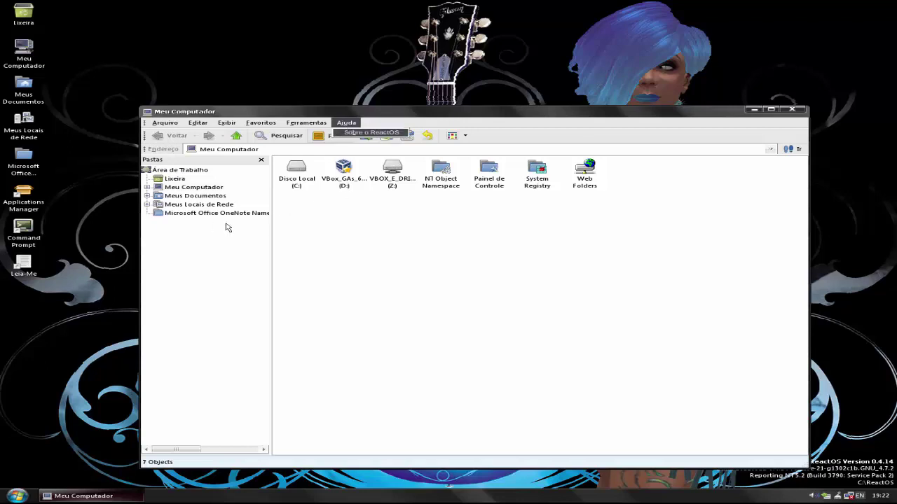
left_click(361, 133)
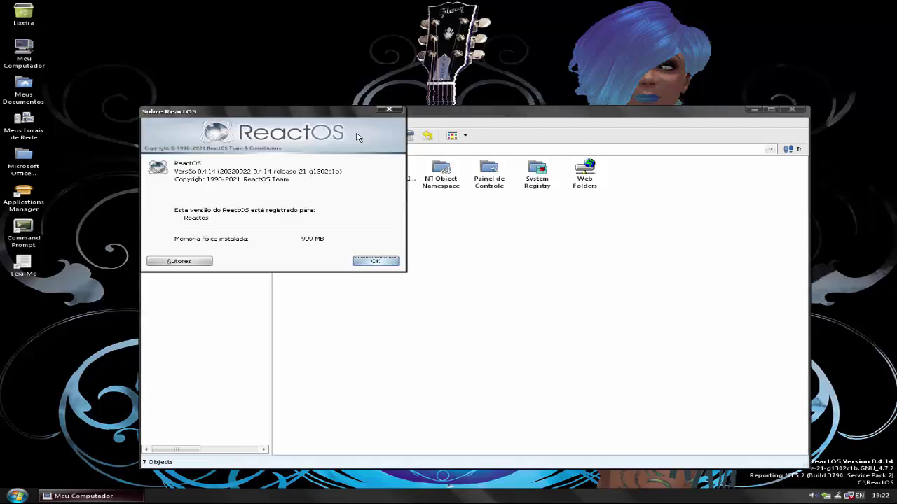
left_click(389, 110)
left_click(792, 110)
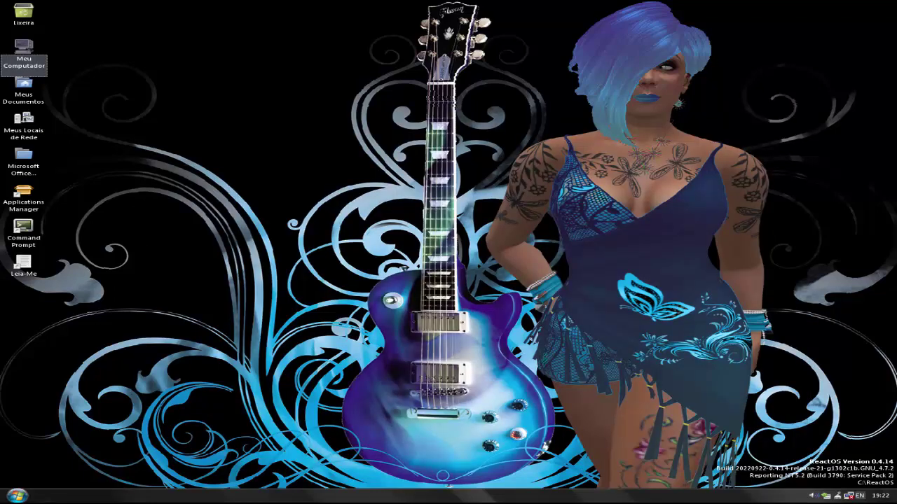
- Launch ReactOS Explorer from the installed programs, view its Sobre o ReactOS information and close both windows
left_click(27, 497)
mouse_move(91, 369)
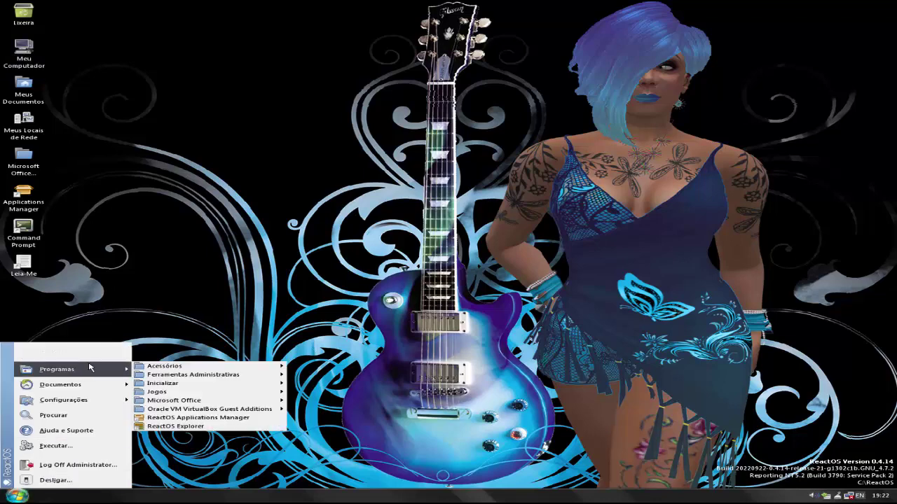
left_click(211, 428)
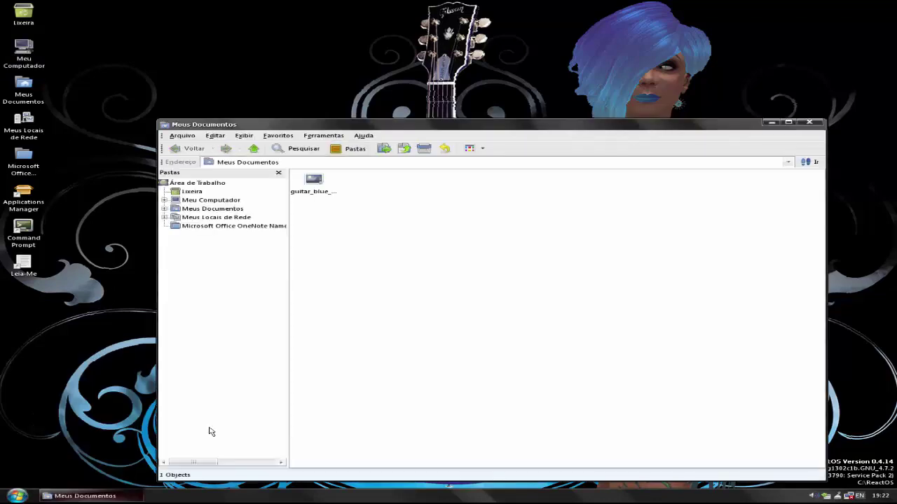
left_click(363, 136)
left_click(371, 148)
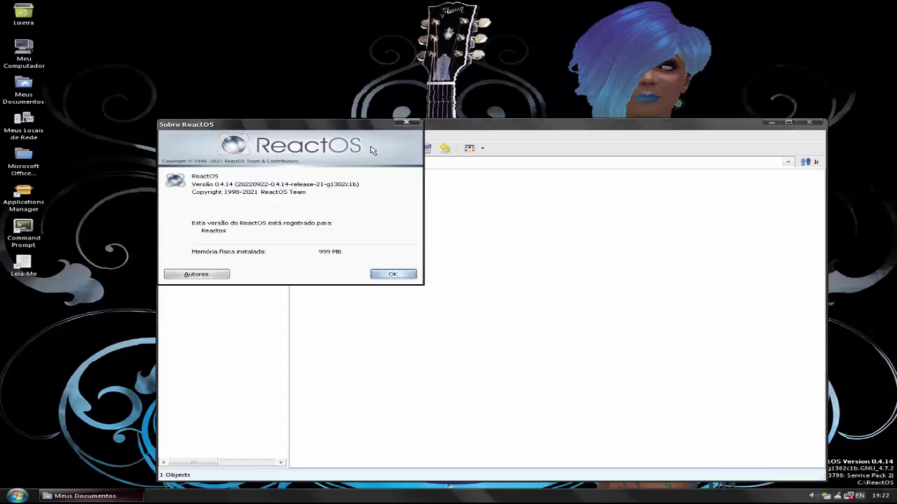
left_click(407, 124)
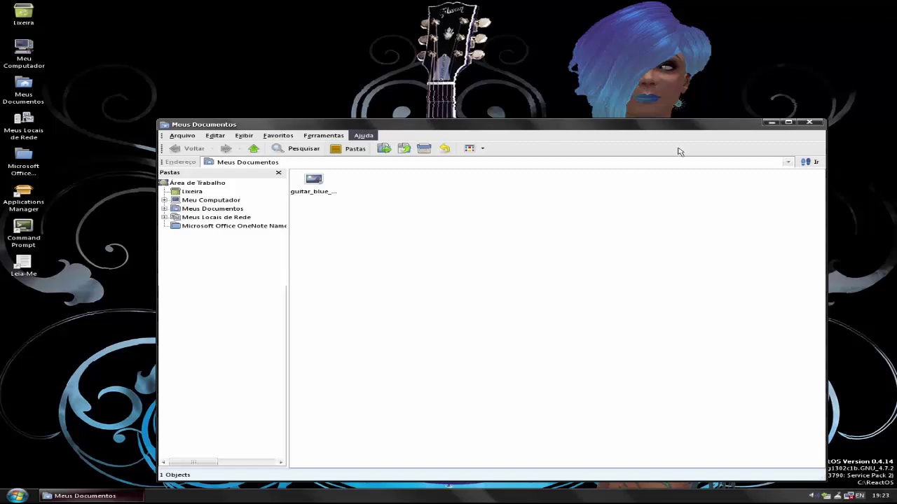
left_click(811, 124)
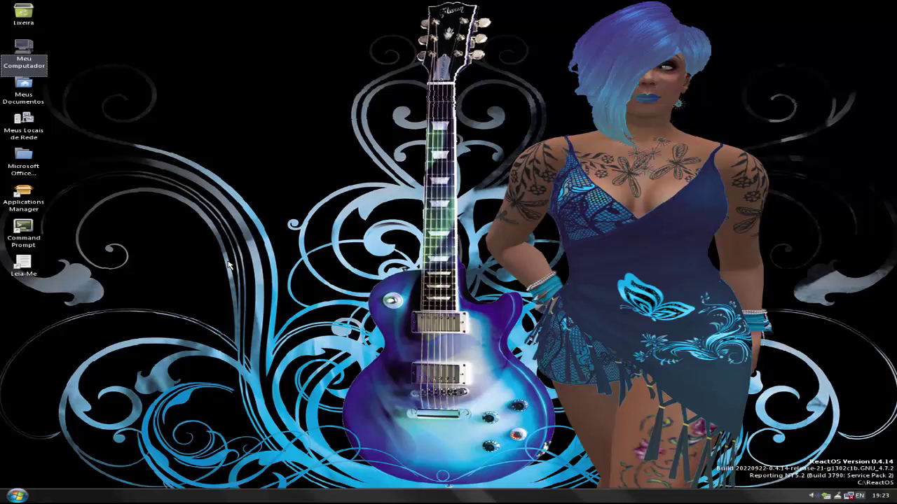
- Open the Applications Manager from the desktop and move its window clear of the desktop icons
double_click(25, 196)
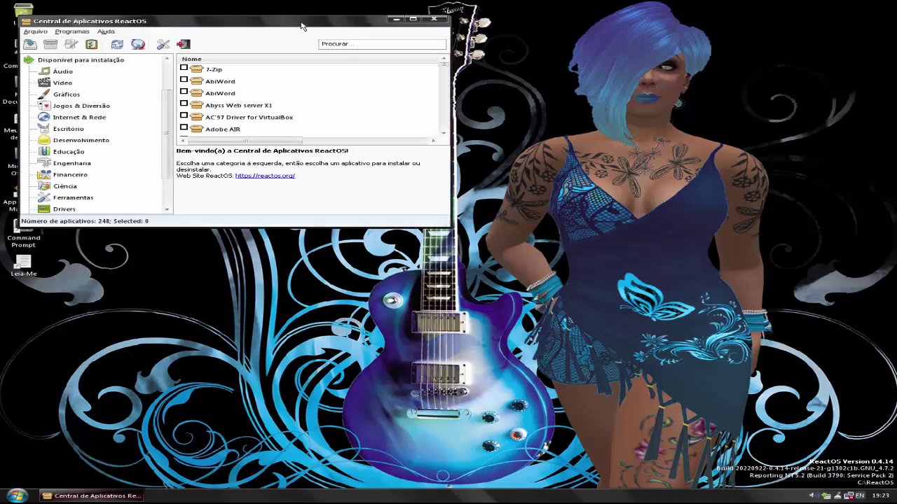
left_click_drag(302, 23, 370, 184)
left_click_drag(371, 228, 442, 242)
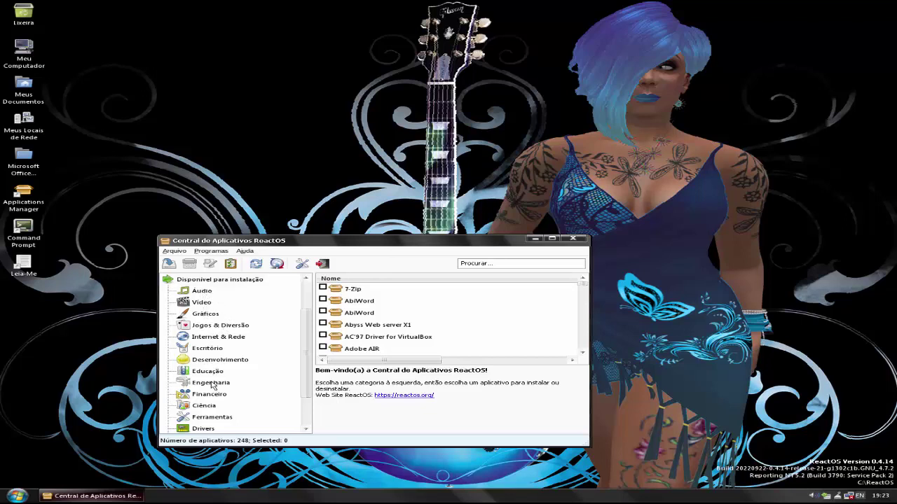
- Browse the Internet & Rede category and examine which browsers and network applications are available for installation
left_click(221, 341)
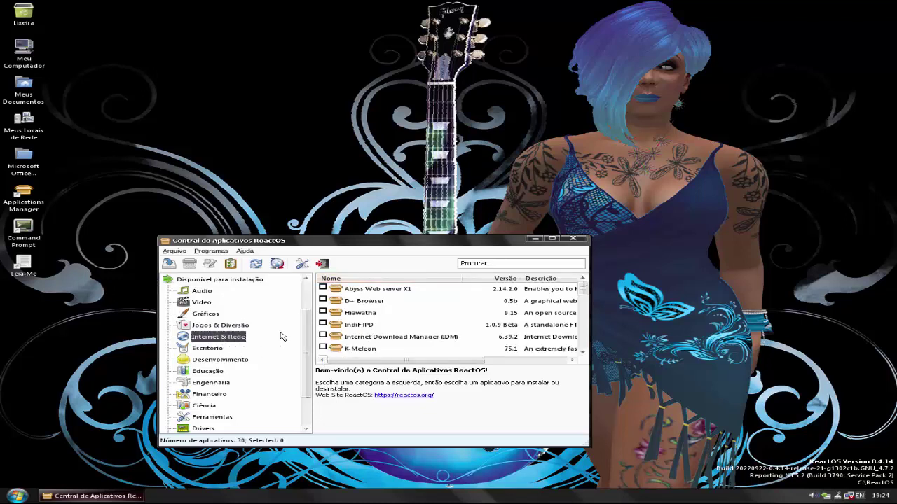
scroll(356, 307, "down", 2)
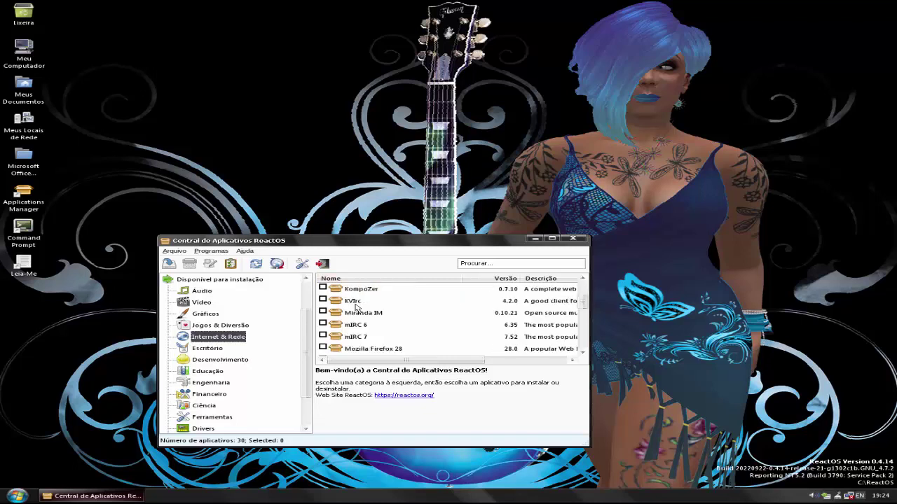
scroll(355, 307, "down", 3)
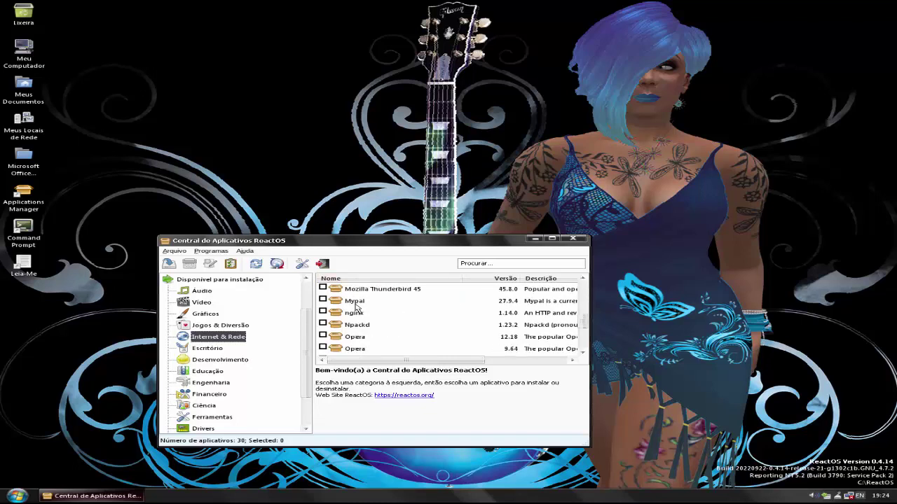
scroll(373, 300, "down", 2)
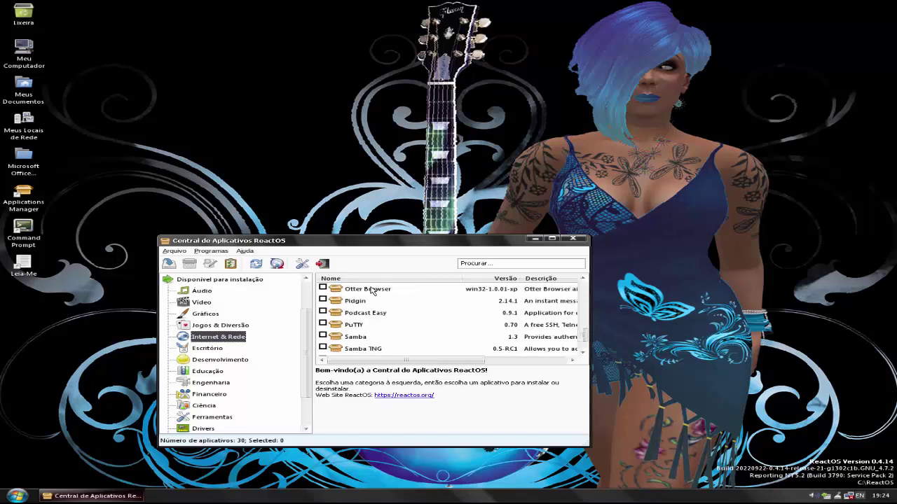
scroll(373, 301, "up", 2)
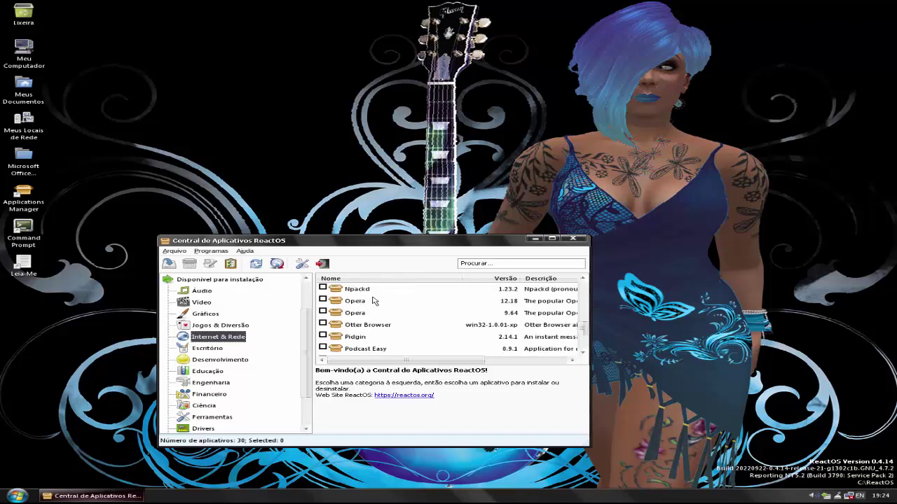
scroll(374, 300, "up", 1)
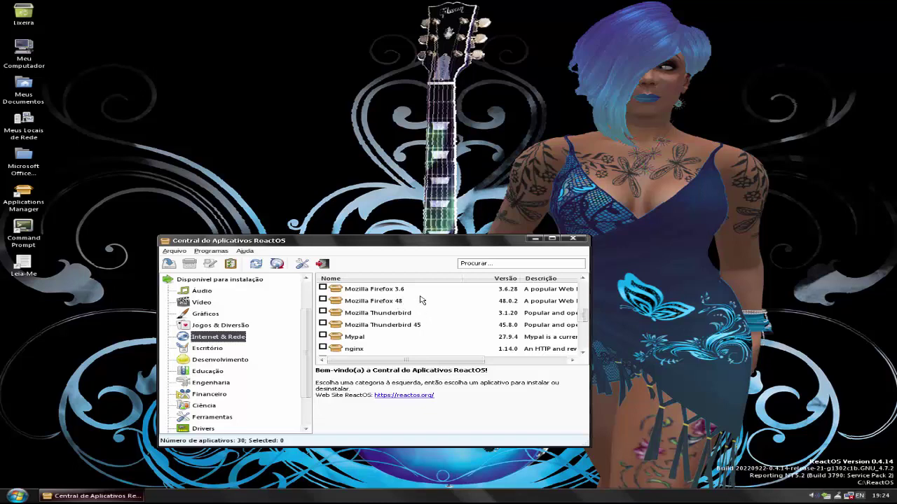
scroll(398, 328, "down", 1)
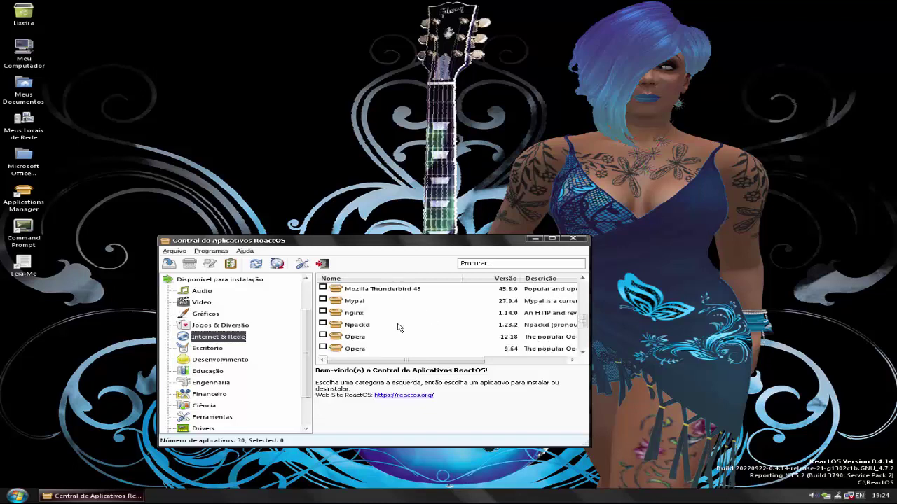
scroll(398, 328, "down", 1)
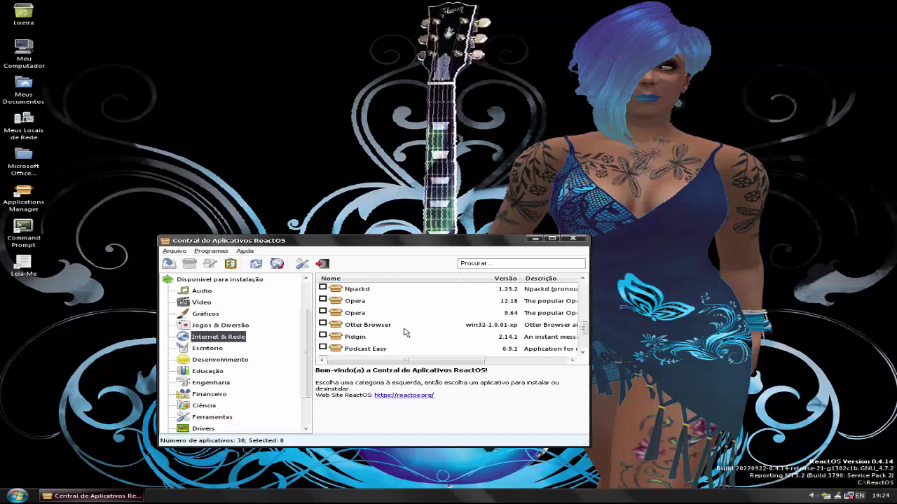
scroll(404, 332, "down", 1)
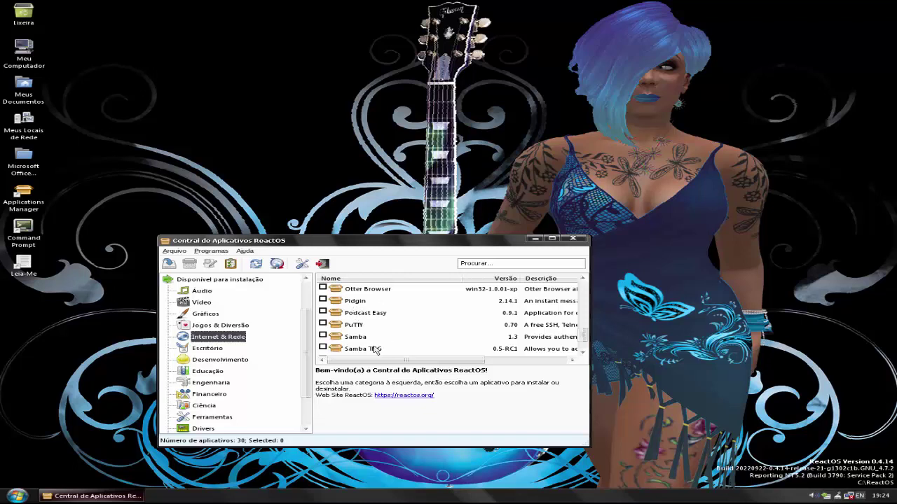
- Find Mypal 27.9.4 in the Internet & Rede list, view its details and start its installation
scroll(384, 336, "down", 1)
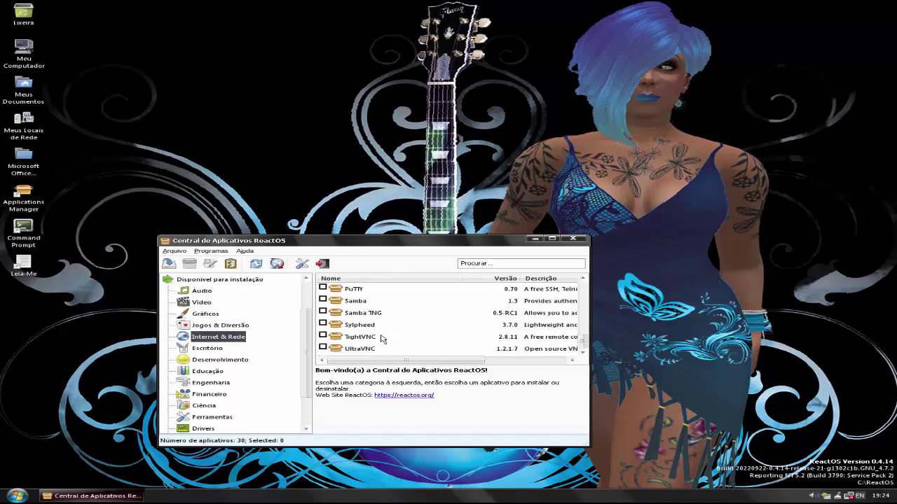
scroll(382, 340, "up", 3)
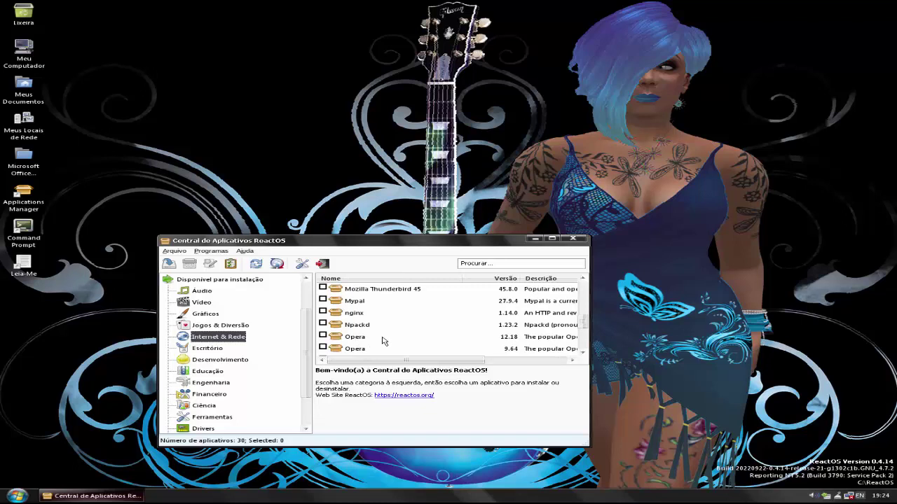
scroll(383, 341, "up", 1)
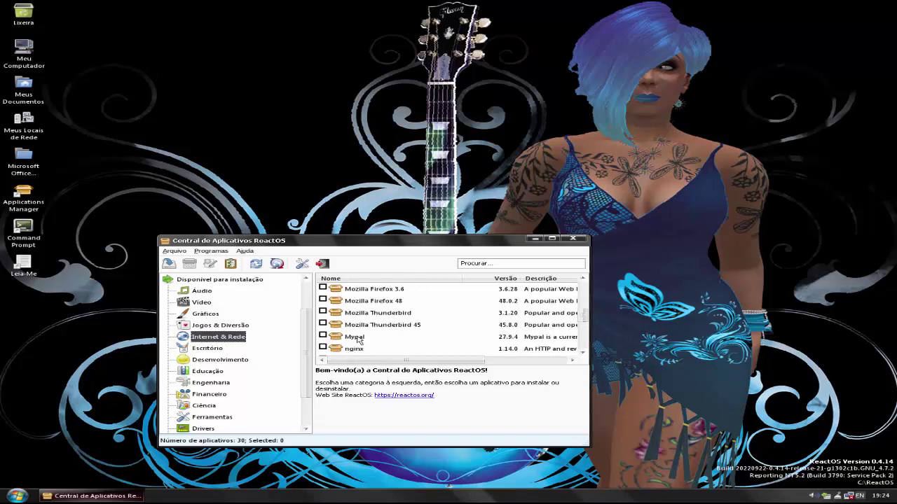
left_click(356, 339)
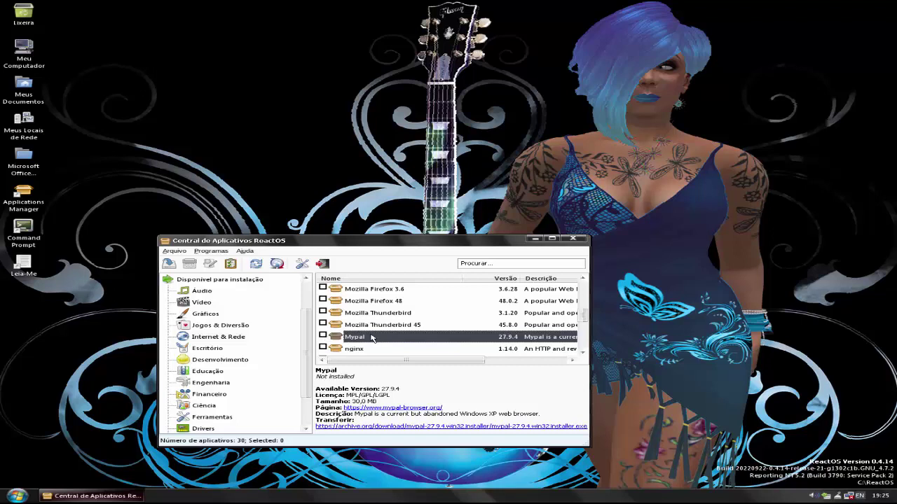
double_click(371, 338)
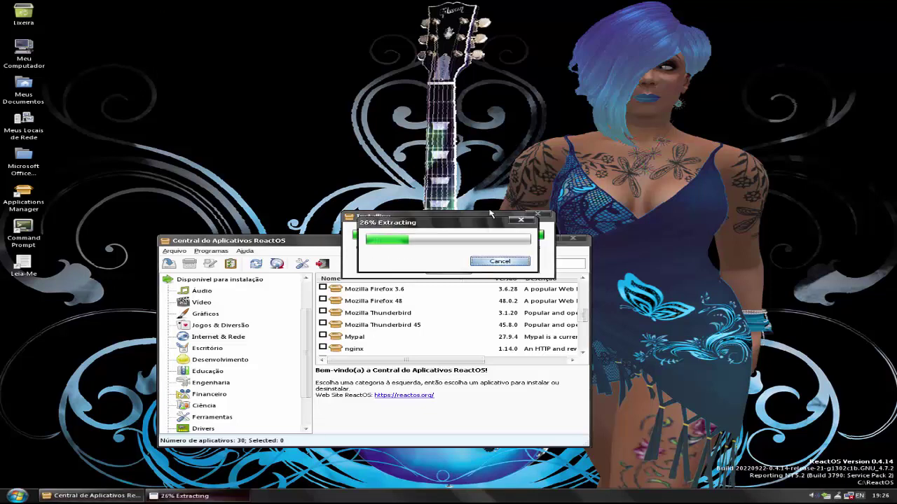
left_click_drag(462, 228, 333, 131)
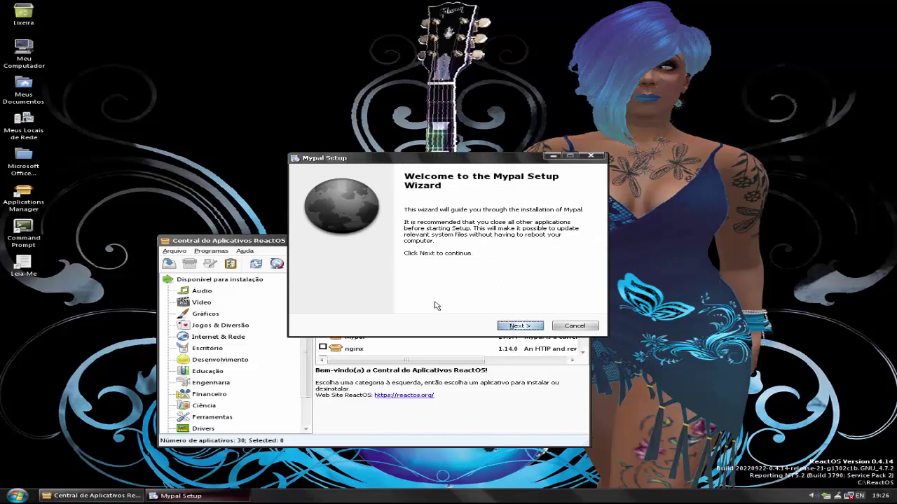
- Install Mypal with the Standard setup as default web browser in C:\Arquivos de programas\Mypal, launch it and import the Microsoft Internet Explorer data
left_click(514, 327)
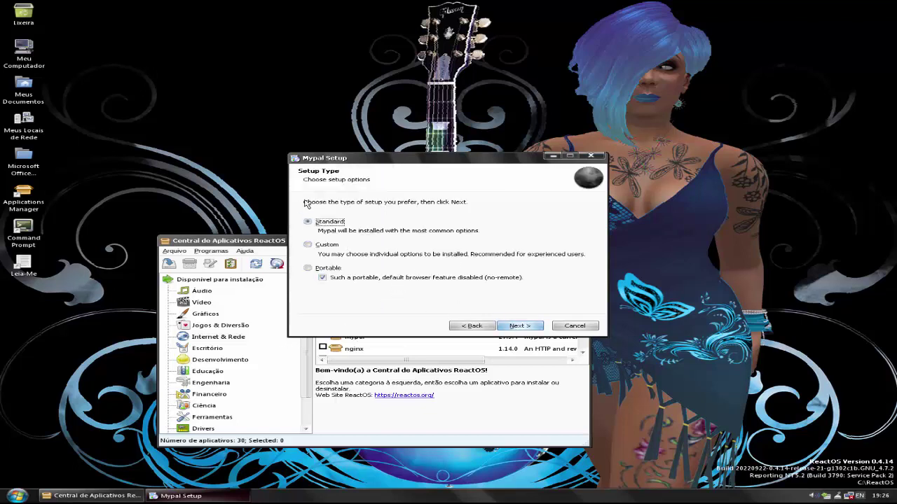
left_click(529, 327)
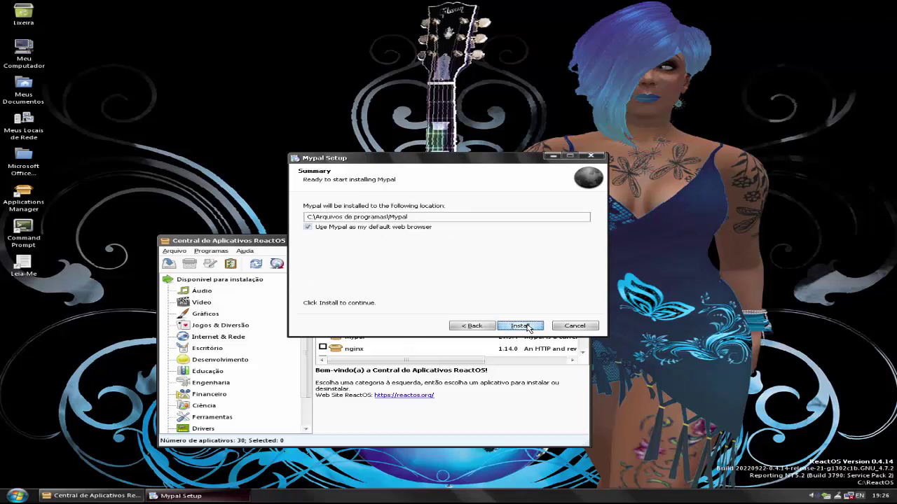
left_click(525, 328)
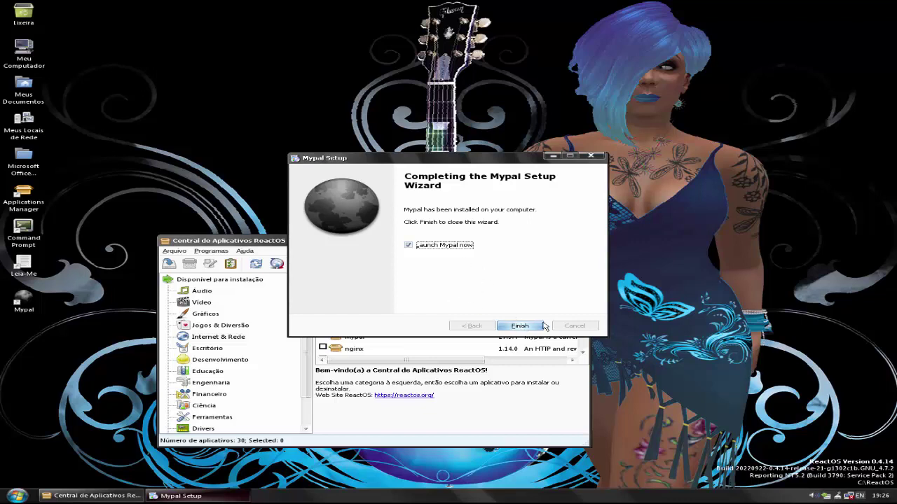
left_click(521, 326)
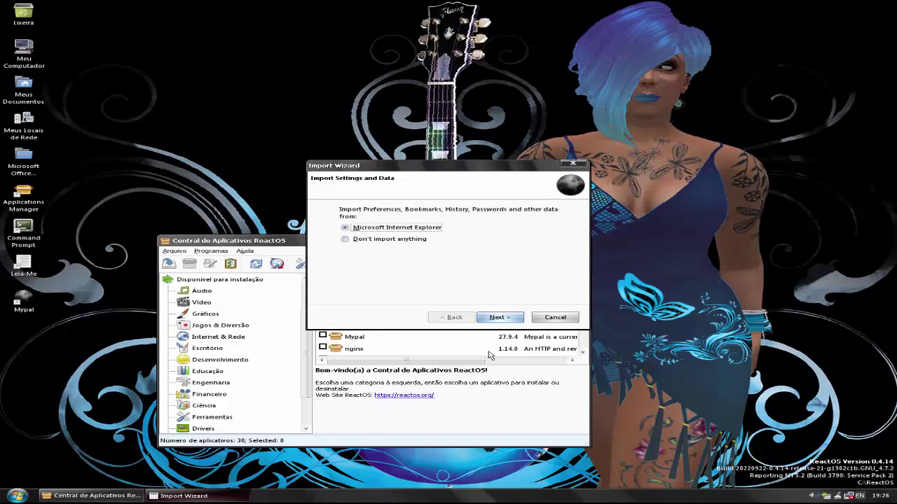
left_click(500, 320)
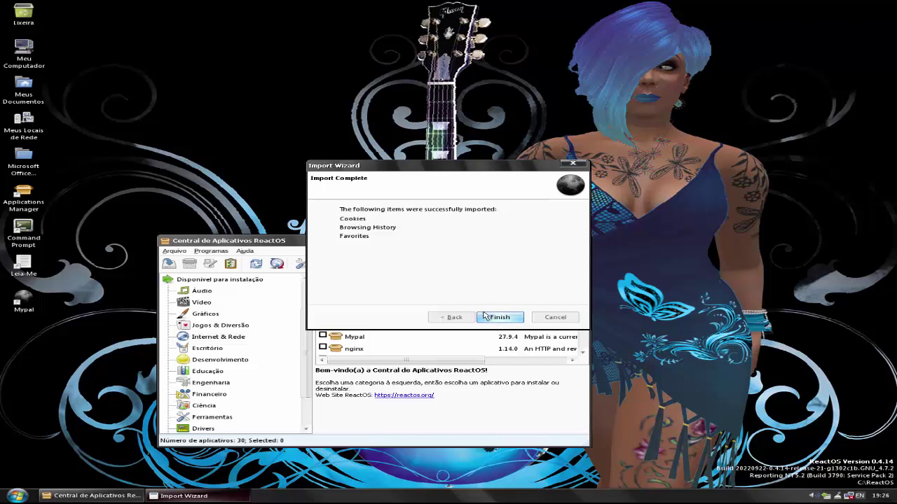
left_click(499, 317)
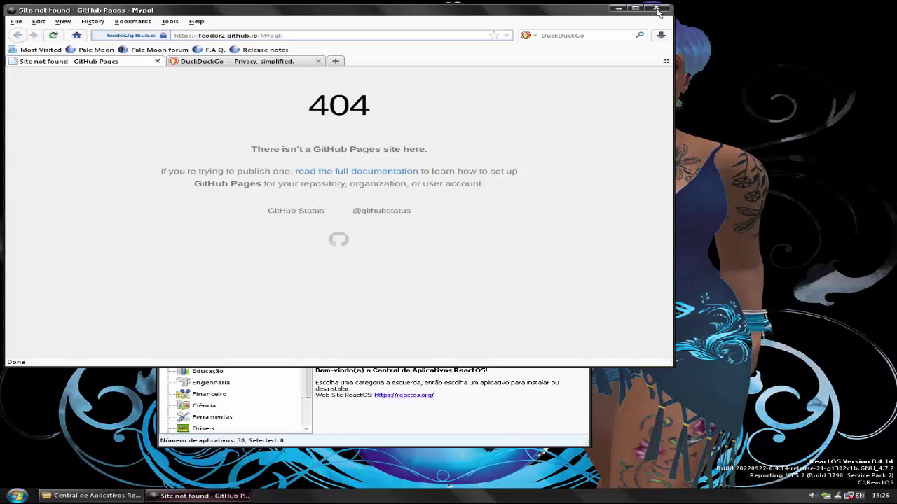
- Maximize the Mypal window and close the GitHub Pages tab, leaving only the DuckDuckGo tab
left_click(635, 9)
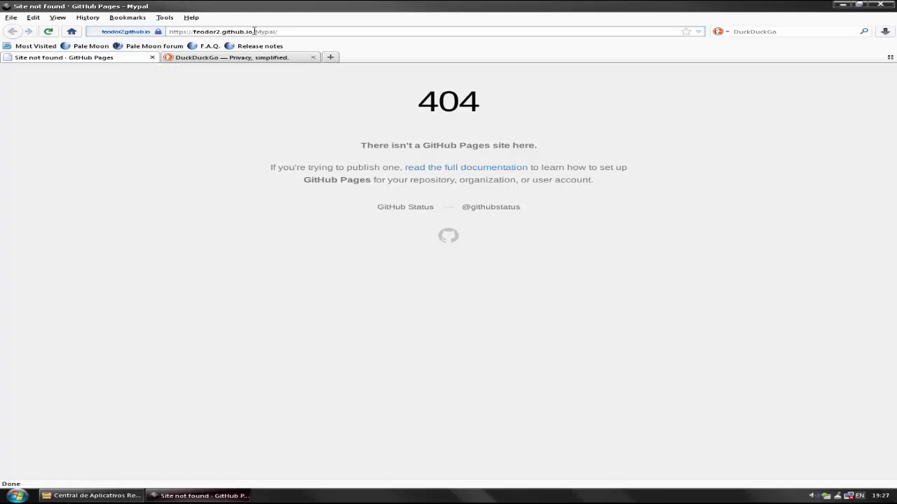
left_click(152, 57)
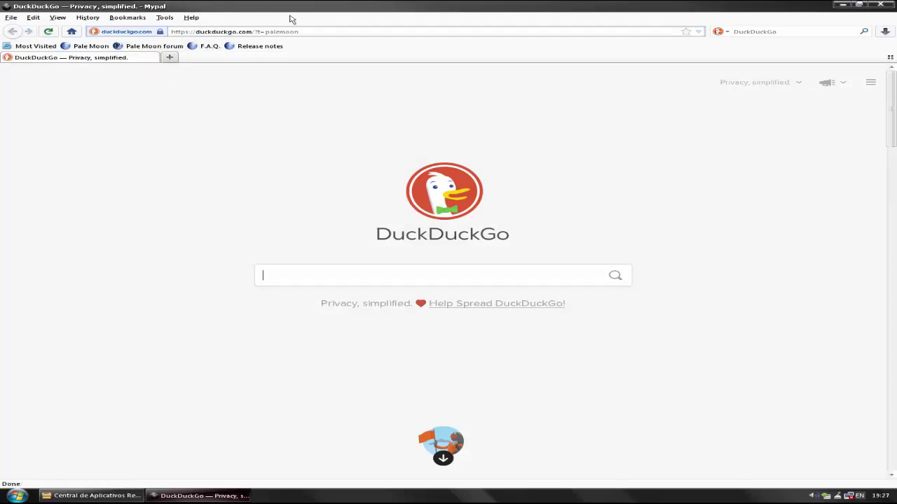
left_click(321, 29)
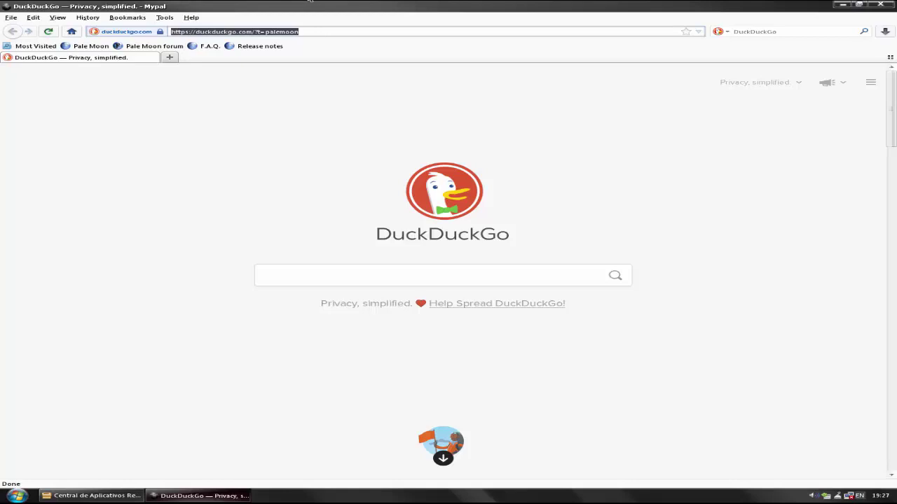
type("www.f")
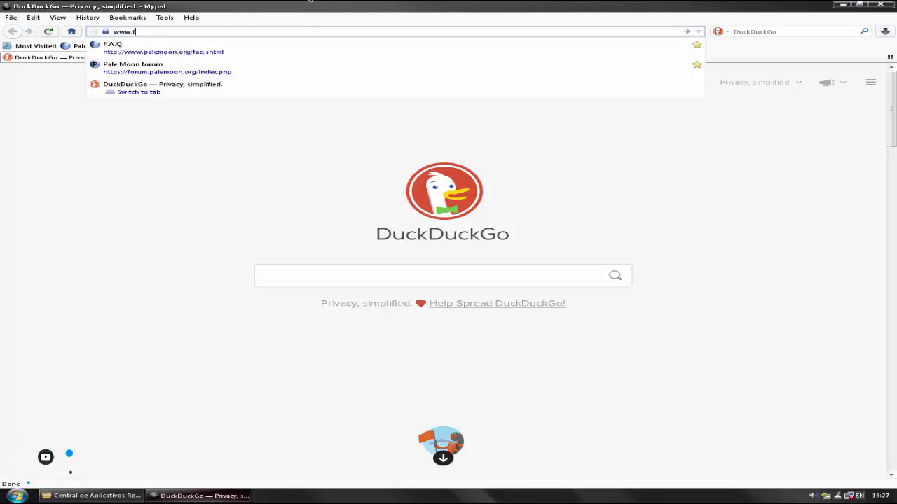
type("ace")
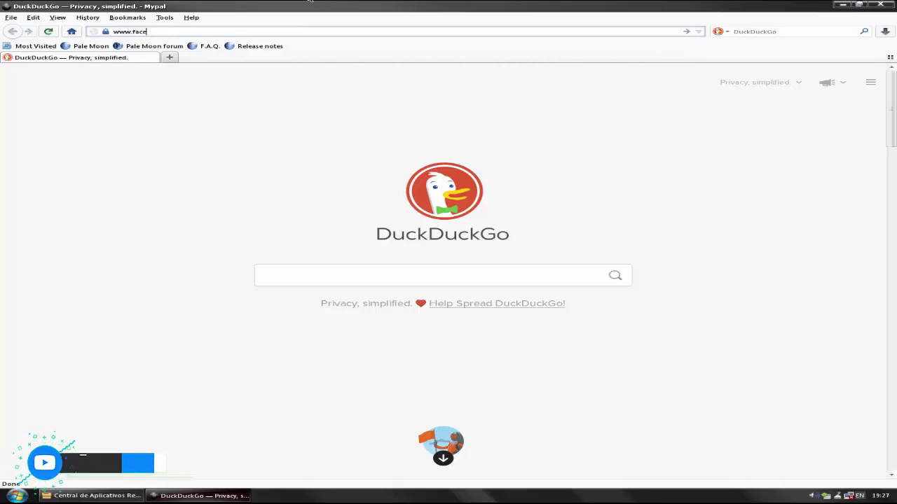
type("book.com")
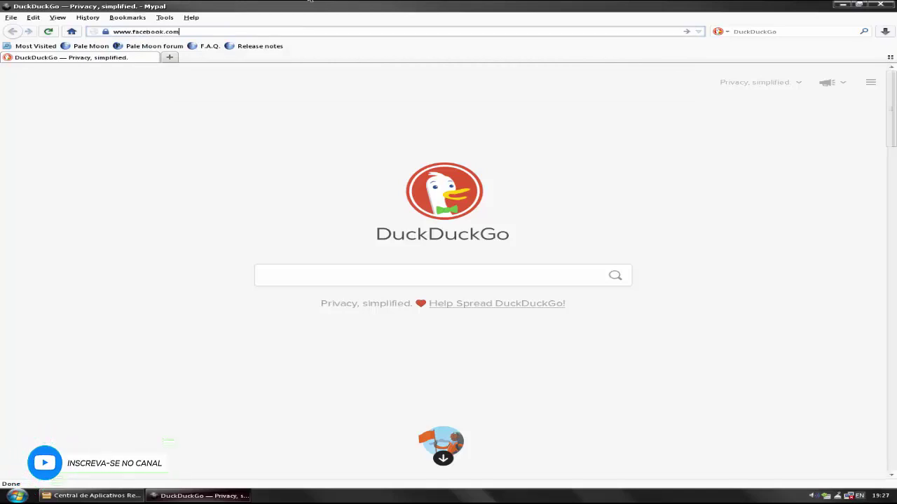
key("Return")
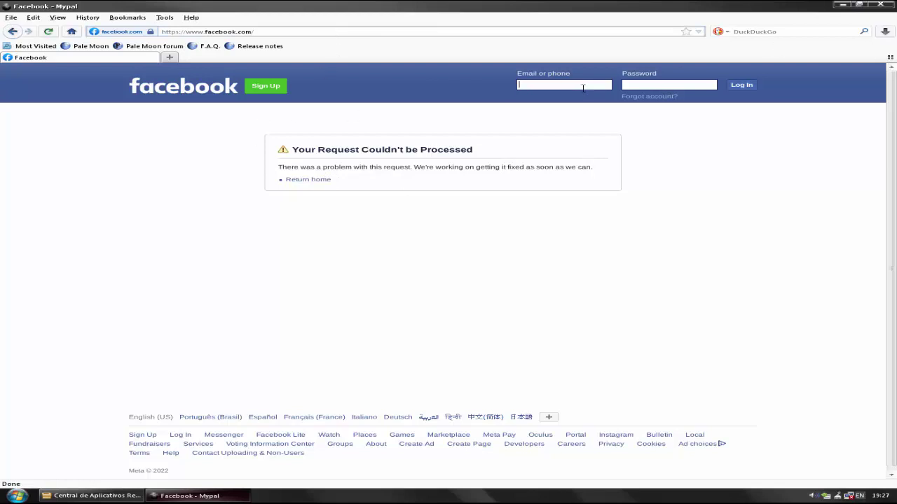
left_click(378, 31)
left_click(384, 31)
key("ctrl+a")
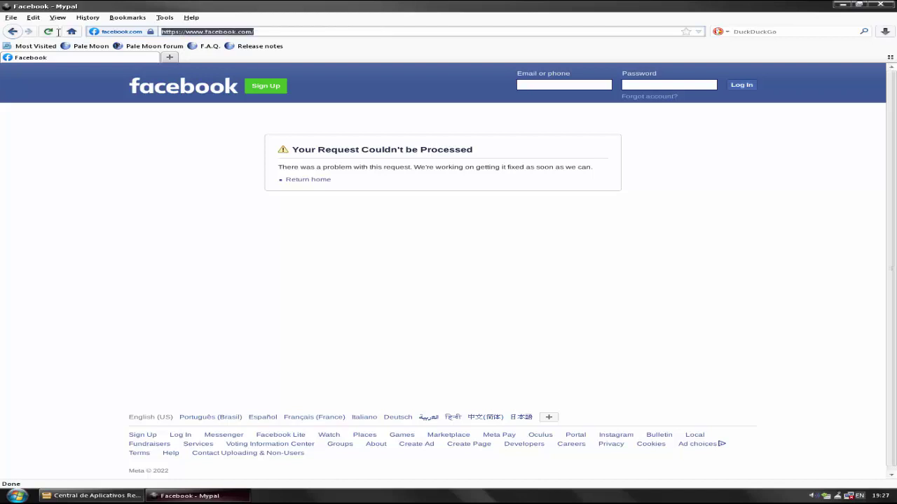
type("www.")
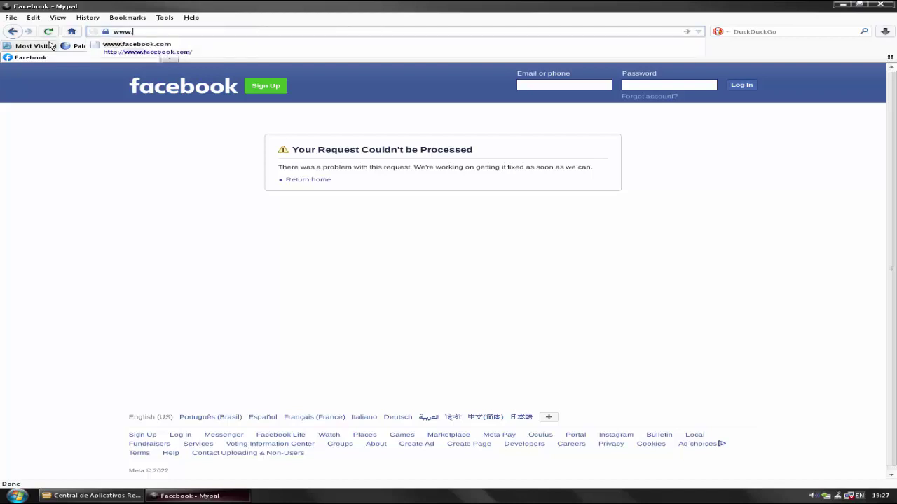
type("youtube.co")
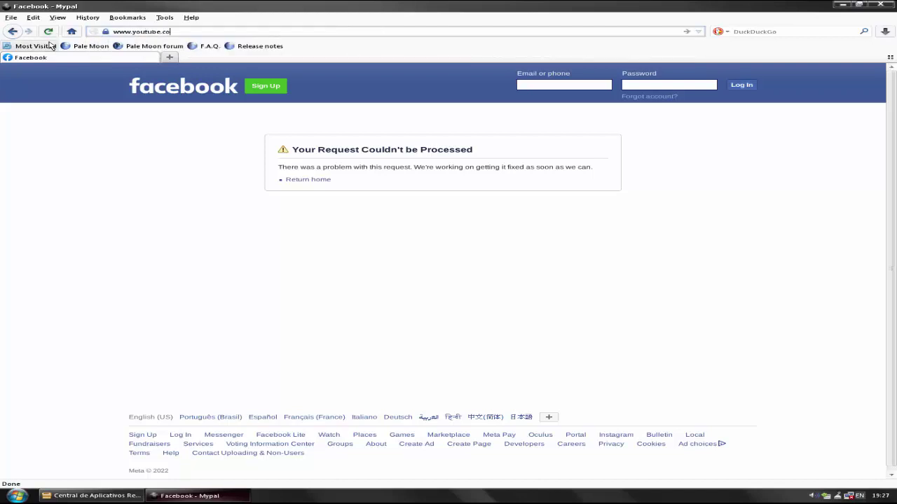
type("m")
key("Return")
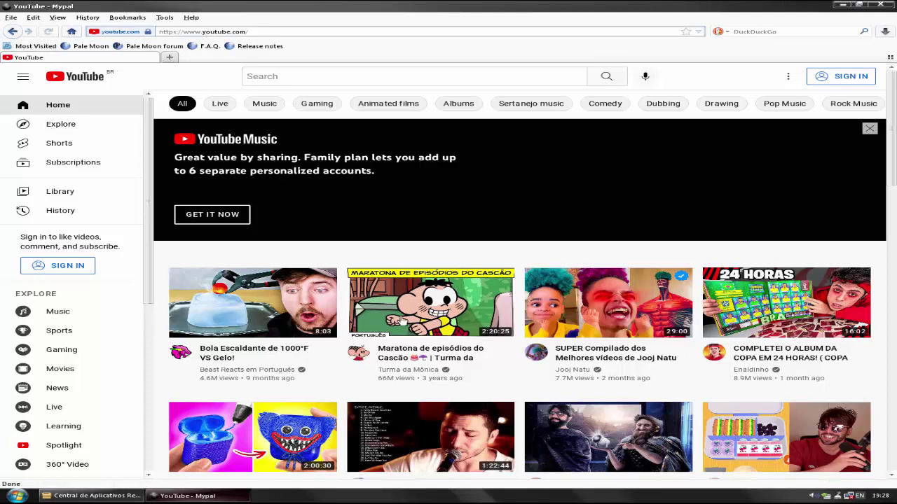
- Examine how the YouTube home page loads and displays its video listings, and return to its beginning
scroll(426, 125, "down", 3)
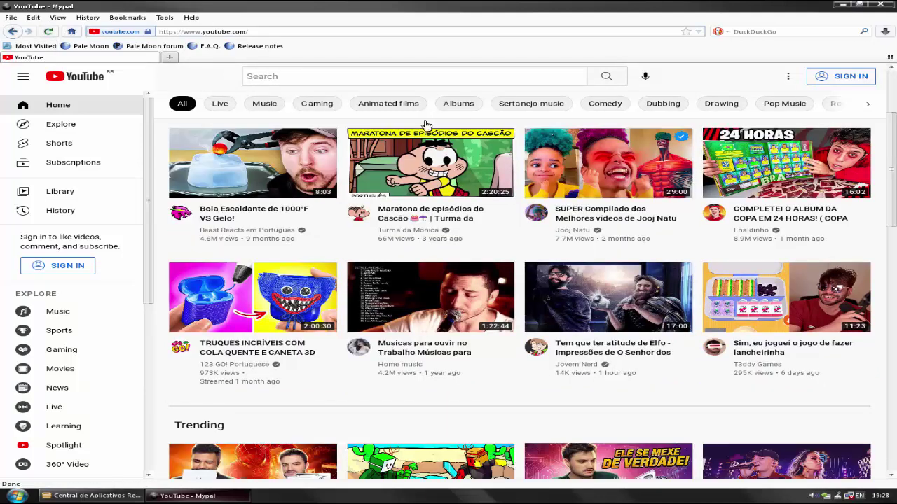
scroll(426, 125, "down", 5)
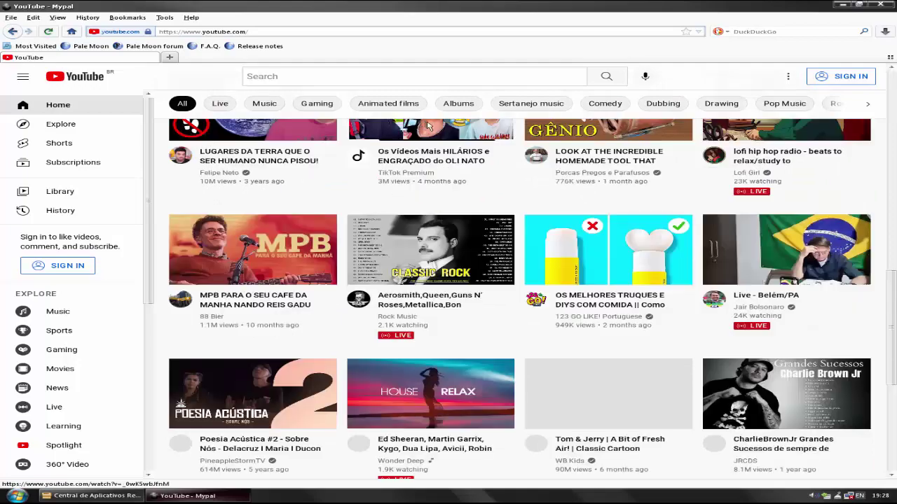
scroll(428, 124, "up", 7)
scroll(428, 126, "down", 10)
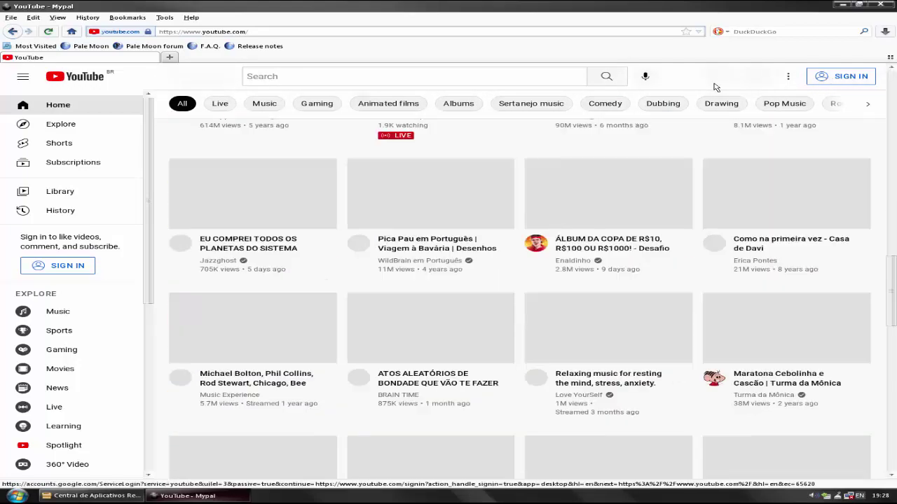
scroll(721, 200, "down", 5)
scroll(724, 207, "down", 5)
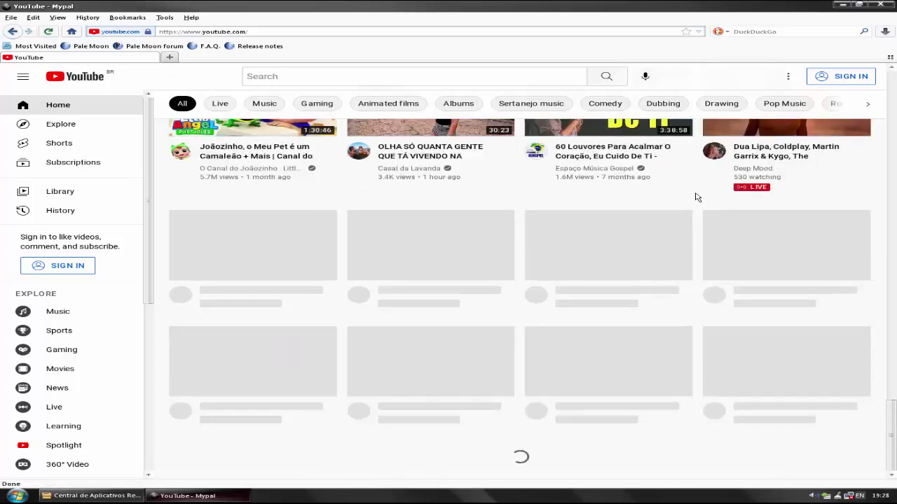
scroll(707, 265, "up", 8)
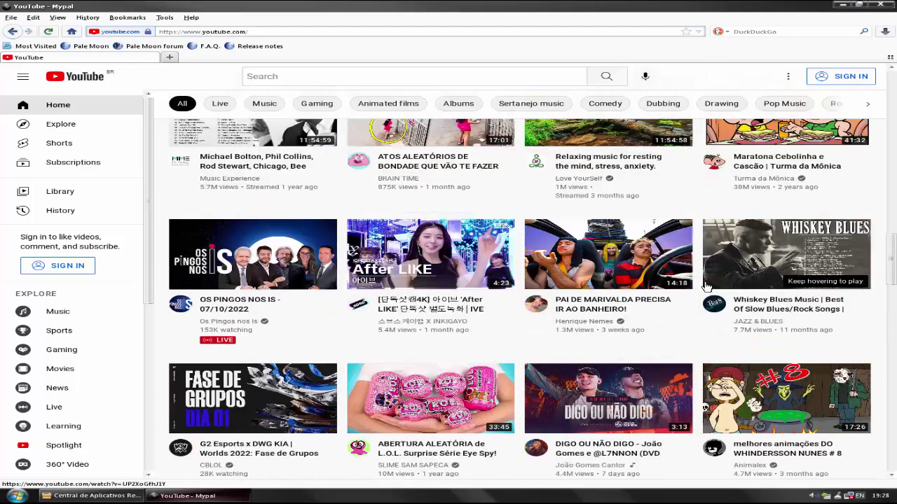
scroll(491, 314, "up", 3)
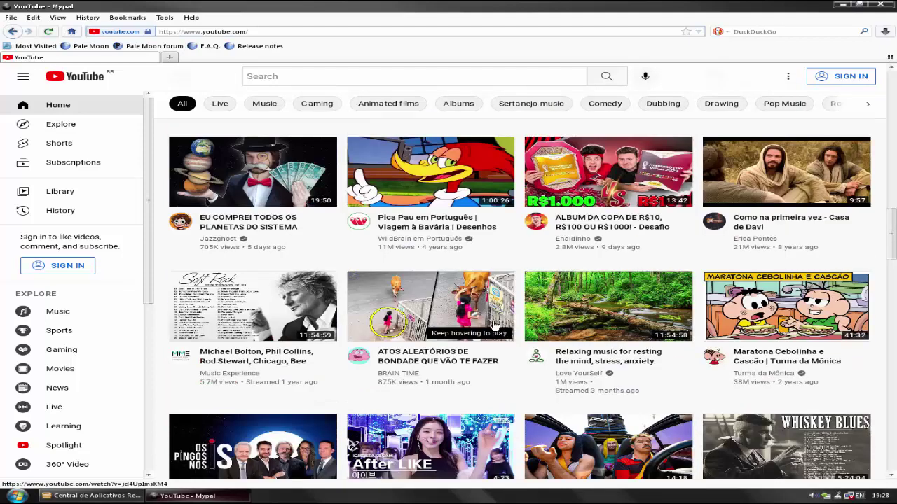
scroll(491, 315, "up", 5)
scroll(492, 326, "down", 6)
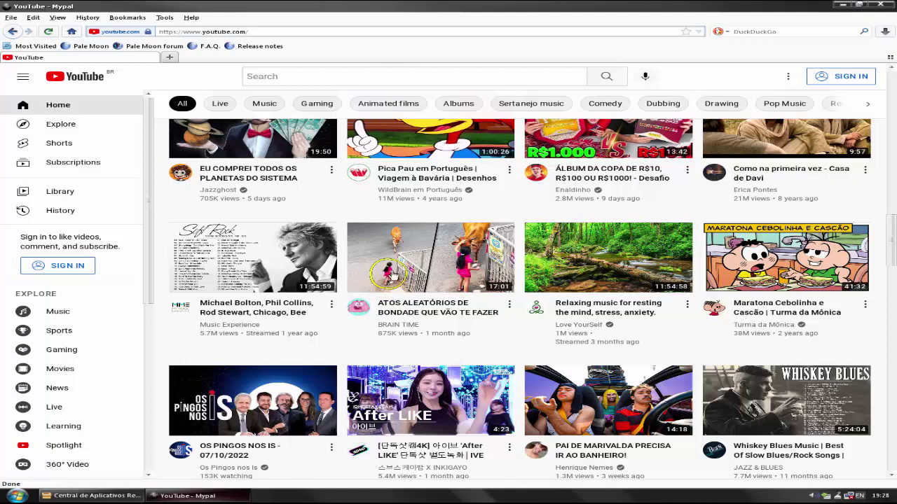
scroll(488, 287, "up", 10)
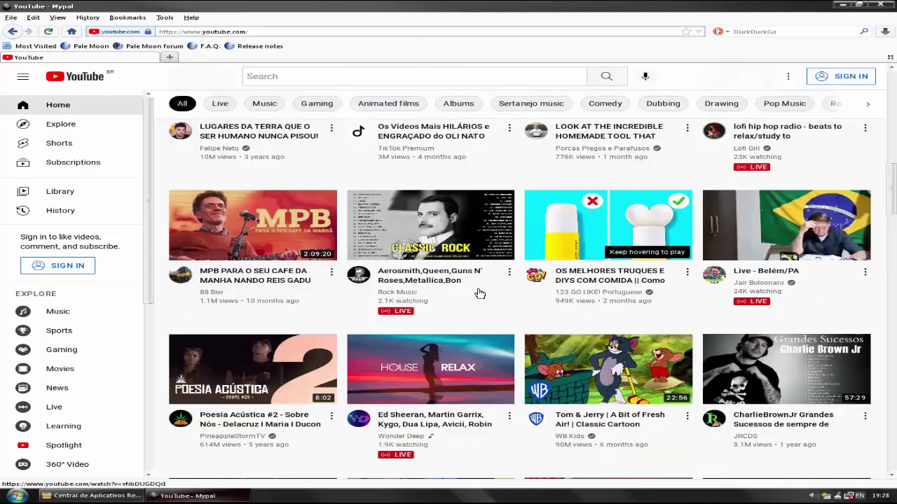
scroll(489, 287, "up", 5)
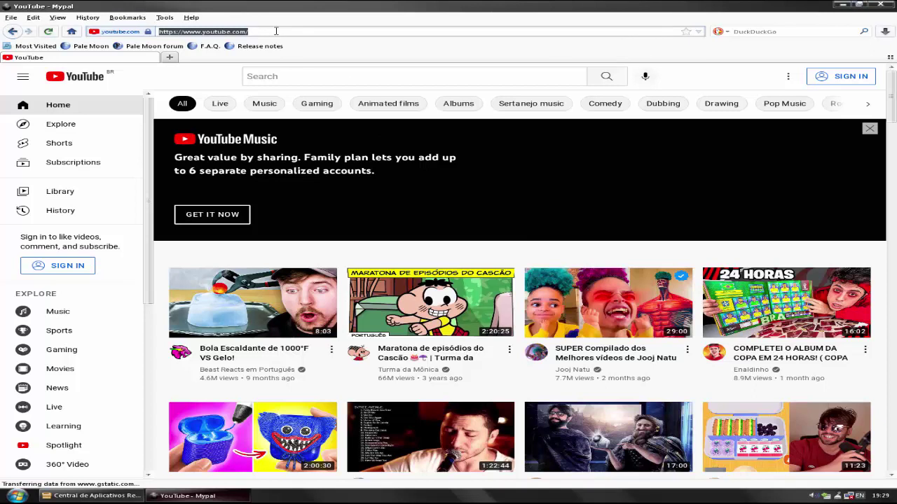
- Load the Google home page in place of YouTube
type("www.googler")
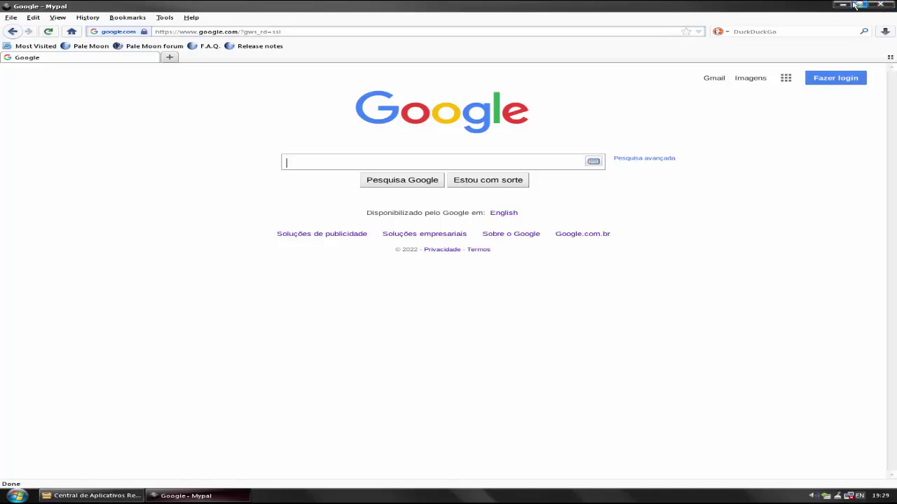
left_click(365, 33)
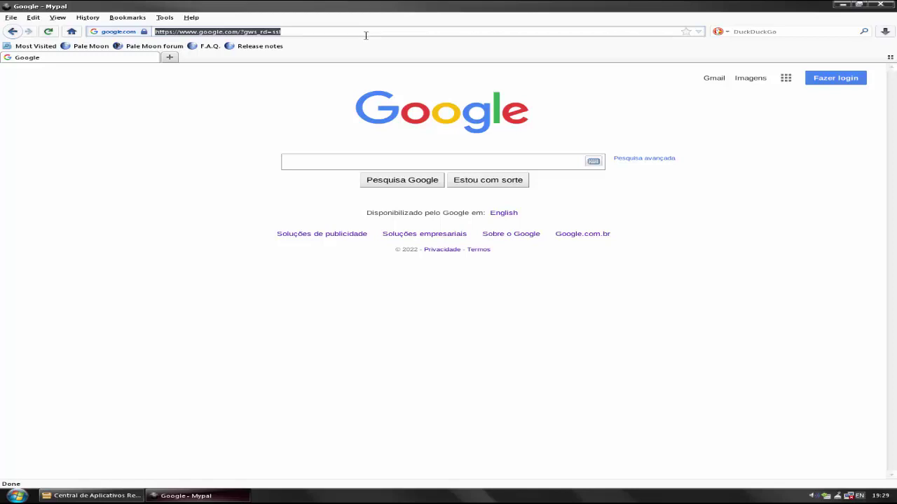
type("w")
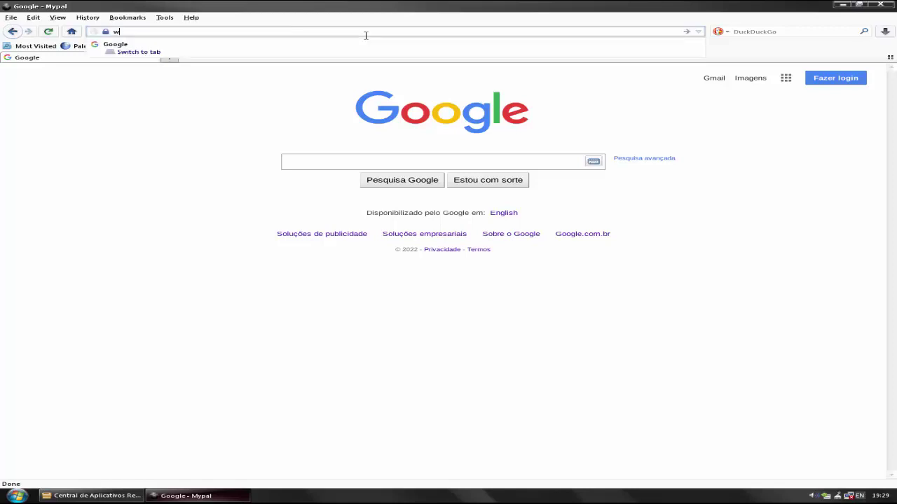
type("ww.a")
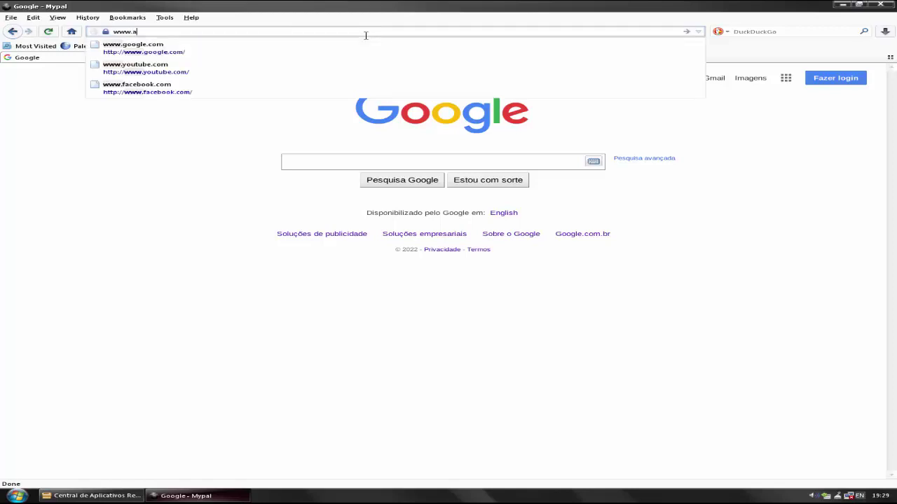
type("imp.ru")
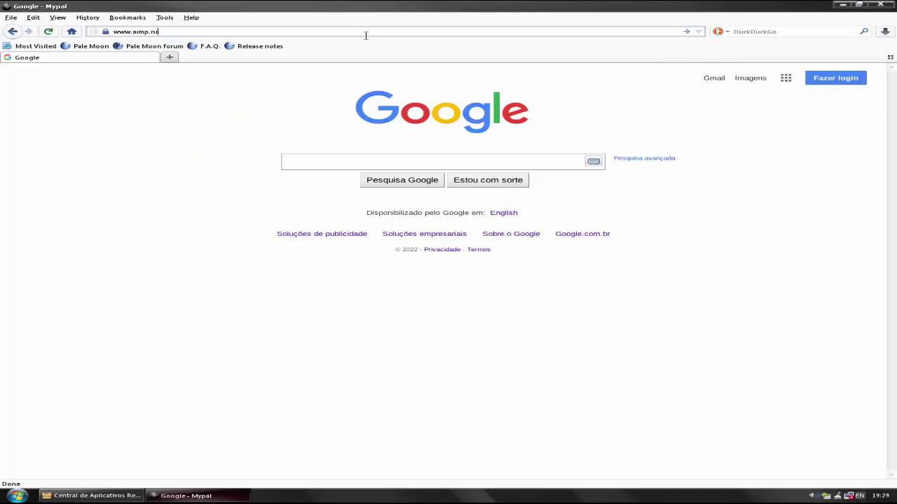
key("Return")
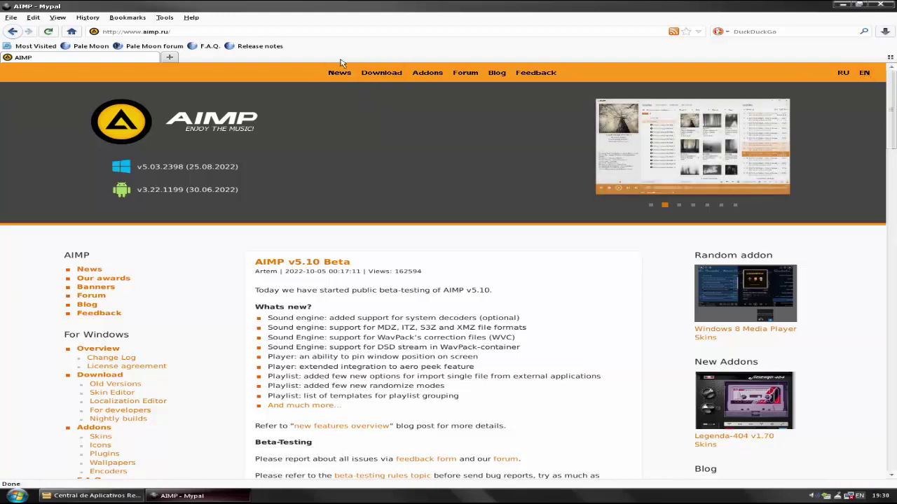
- Go to the AIMP for Windows download page and open the NordMende v1.02 skin link in a new tab
left_click(379, 73)
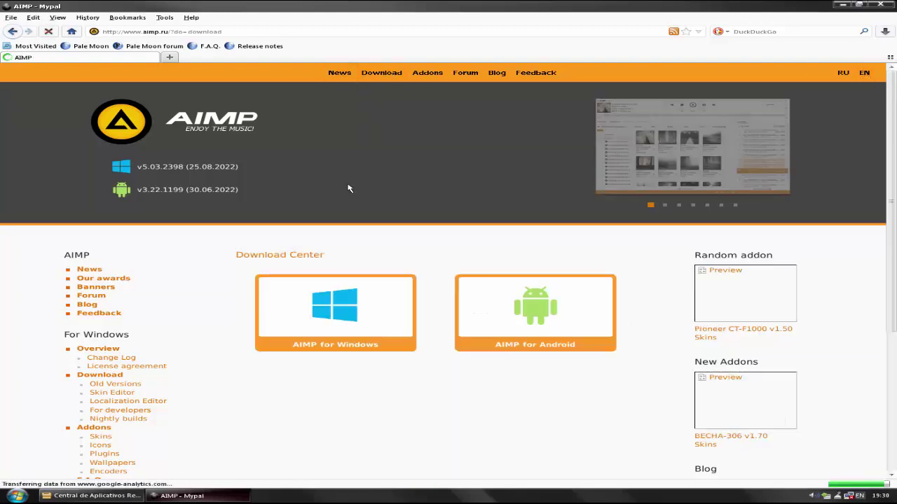
left_click(351, 324)
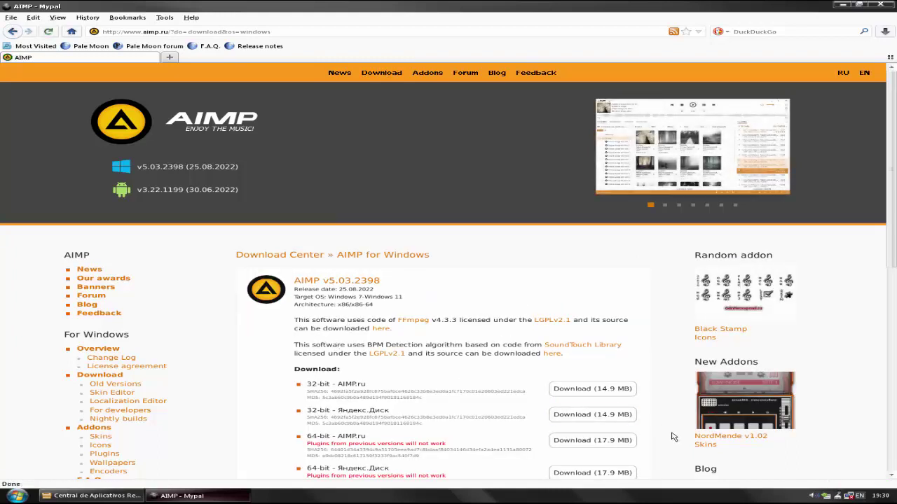
right_click(734, 438)
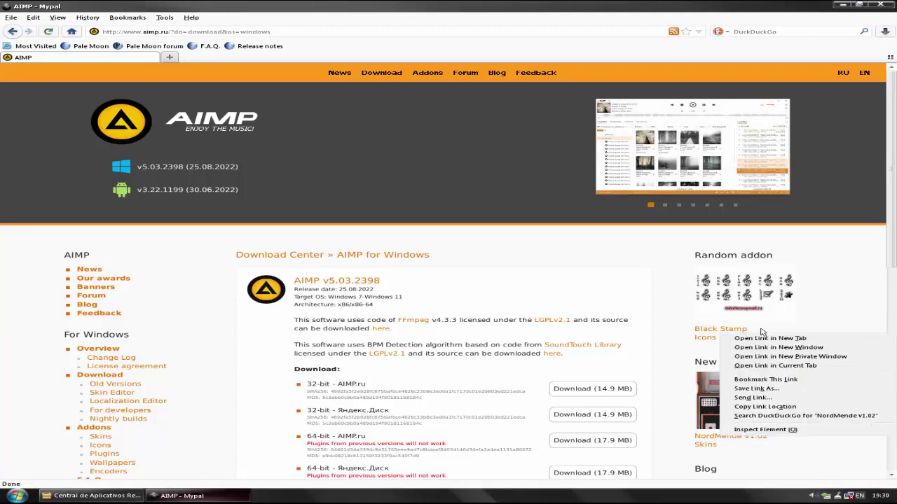
left_click(769, 338)
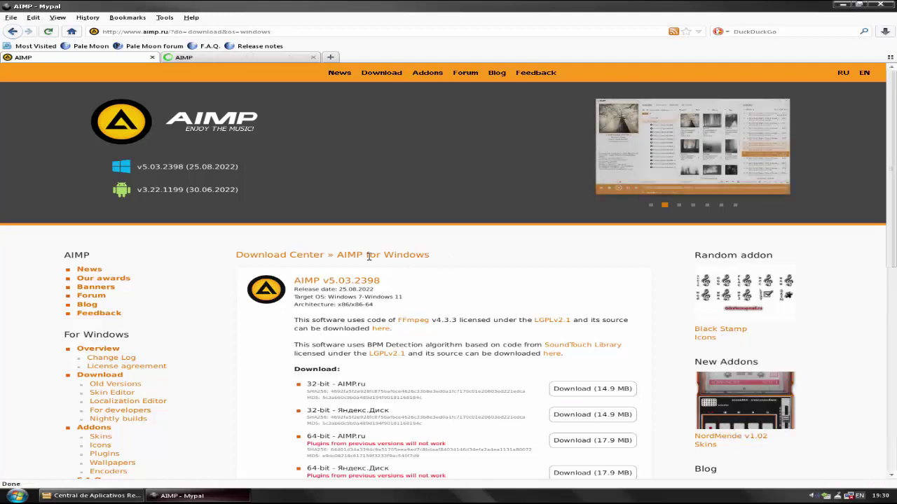
- Download the 32-bit AIMP v5.03.2398 installer from the AIMP.ru source and save aimp_5.03.2398_w32.exe in the Downloads folder
scroll(344, 274, "down", 4)
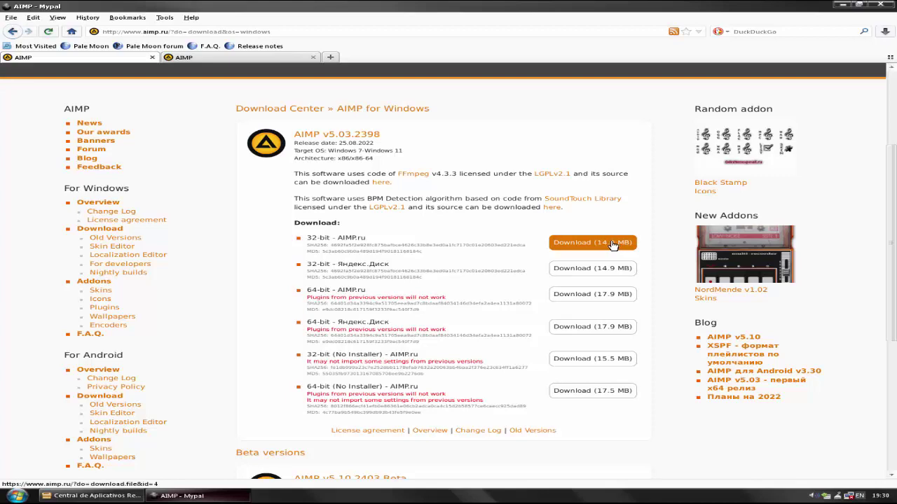
scroll(562, 255, "up", 4)
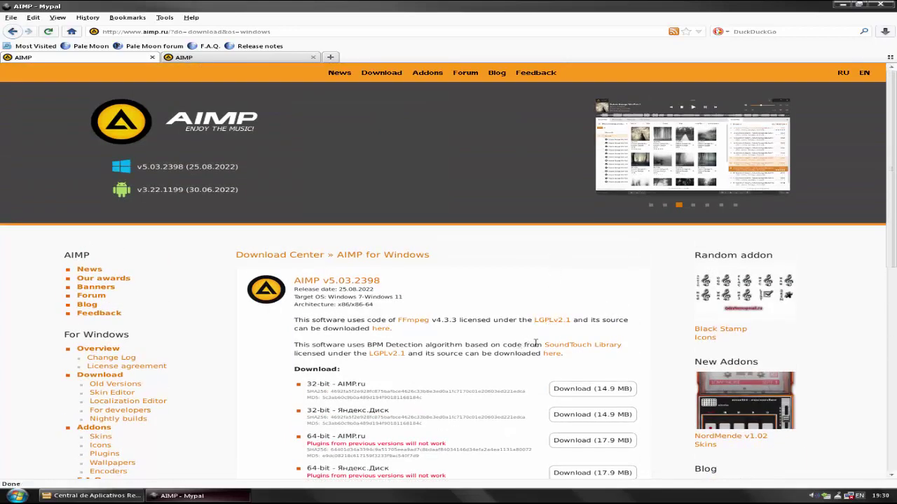
scroll(536, 344, "down", 4)
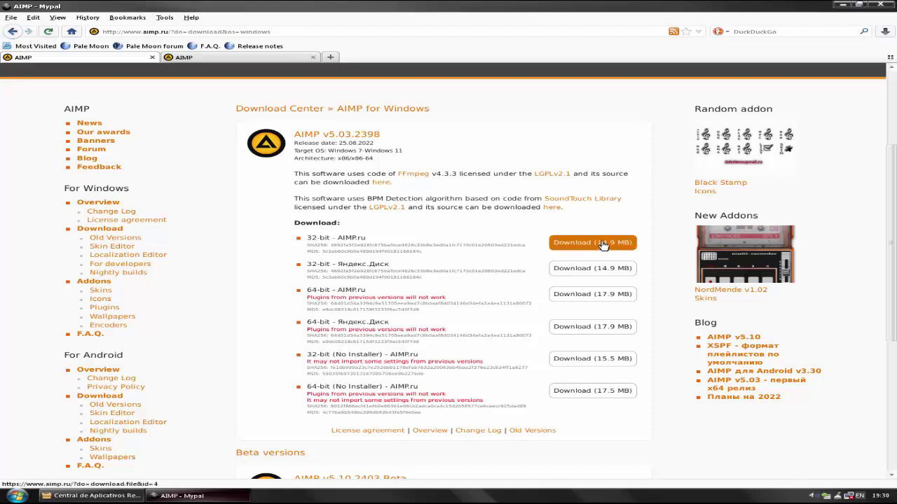
scroll(605, 239, "down", 5)
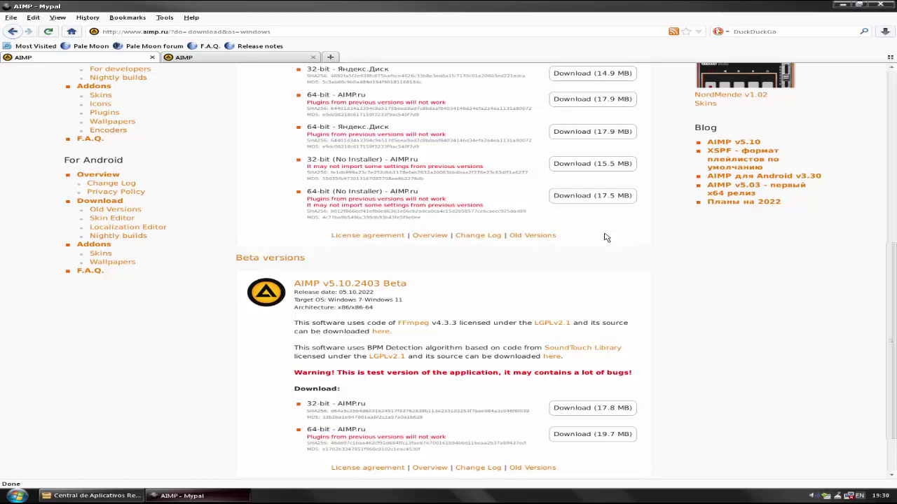
scroll(605, 238, "up", 9)
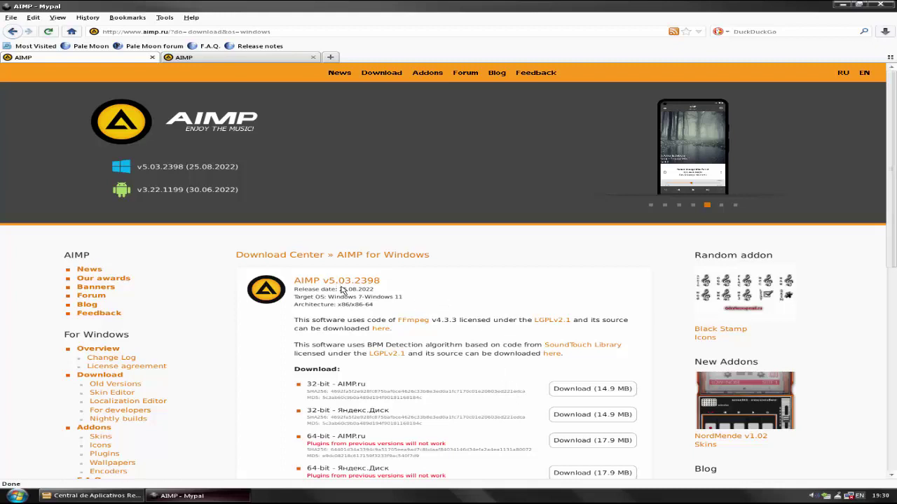
left_click(597, 391)
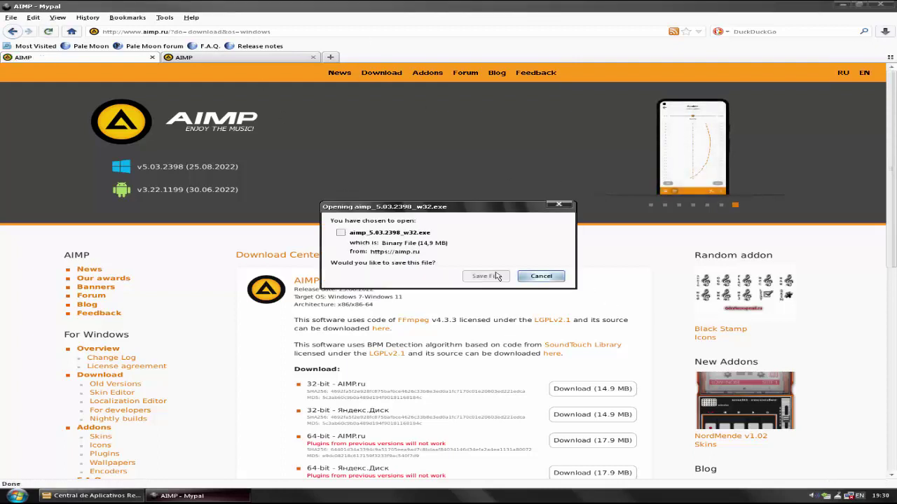
left_click(485, 276)
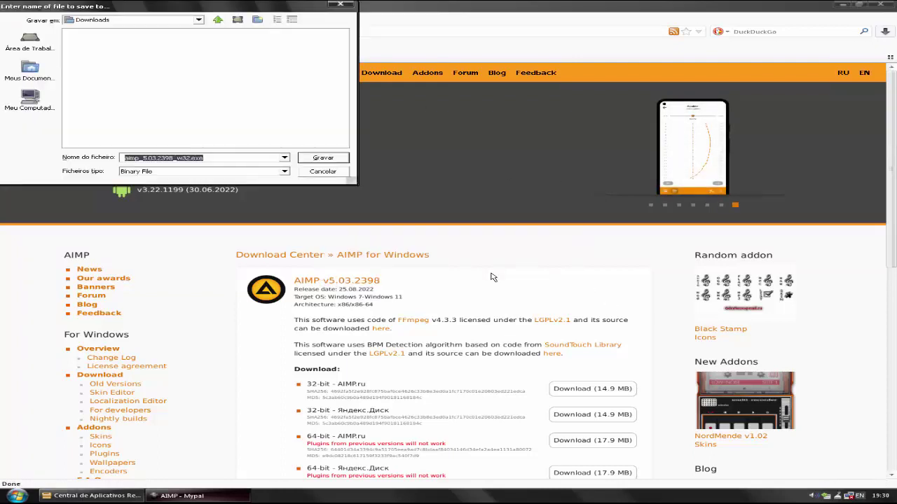
left_click(337, 158)
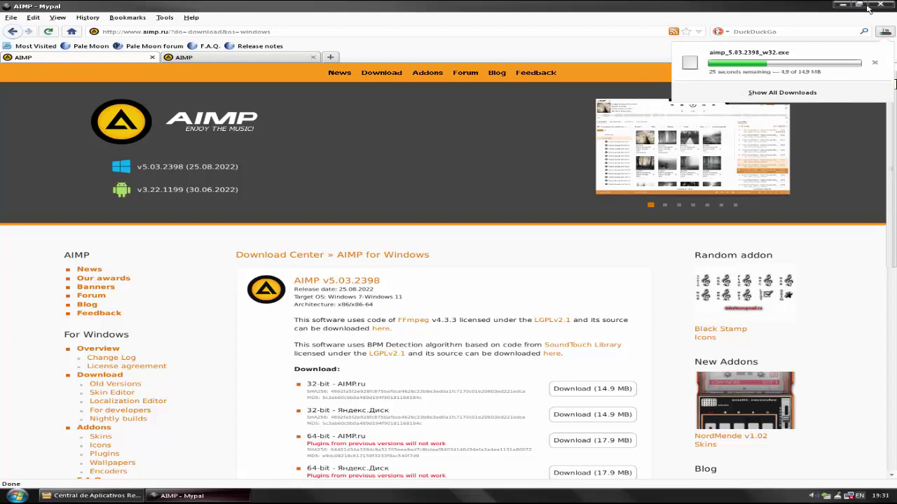
- Minimize the browser, open the desktop's display properties and move the dialog toward the middle of the desktop
left_click(820, 7)
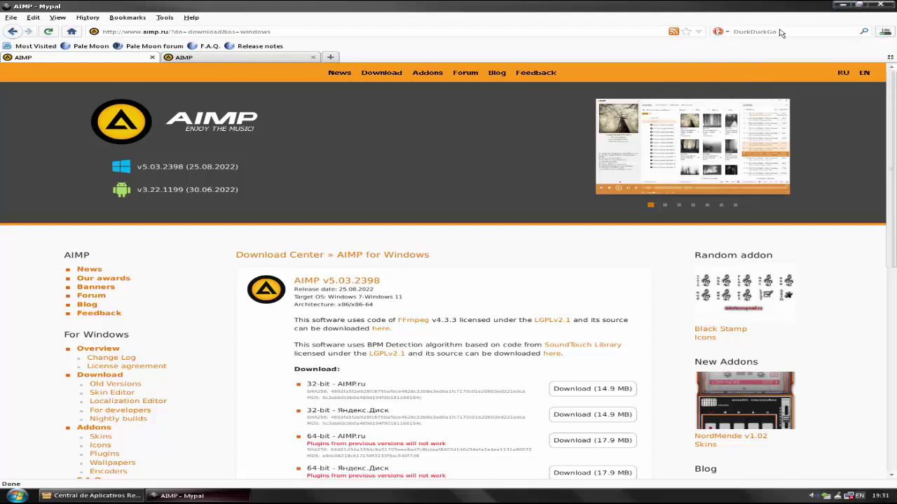
left_click(842, 6)
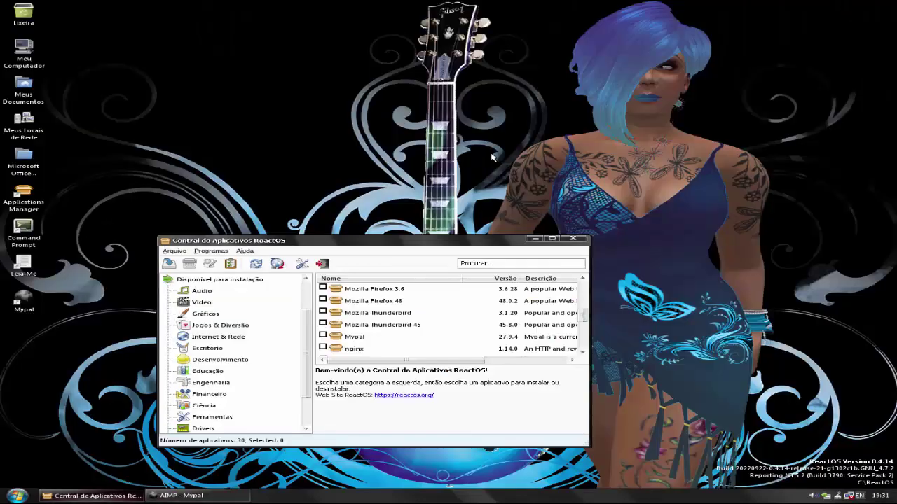
right_click(278, 145)
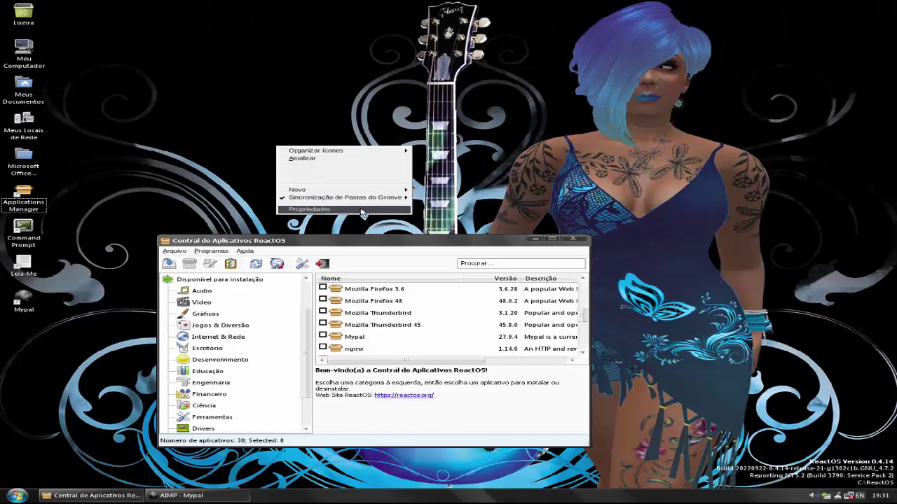
left_click(363, 210)
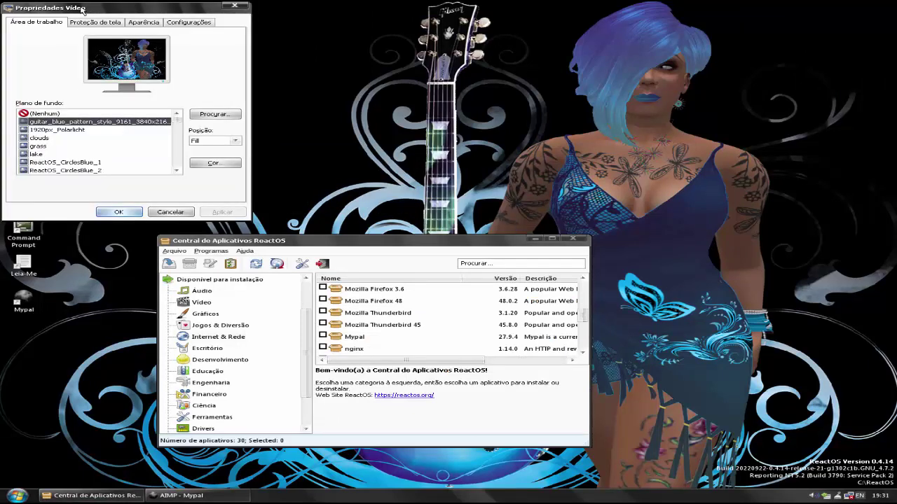
left_click_drag(145, 10, 343, 196)
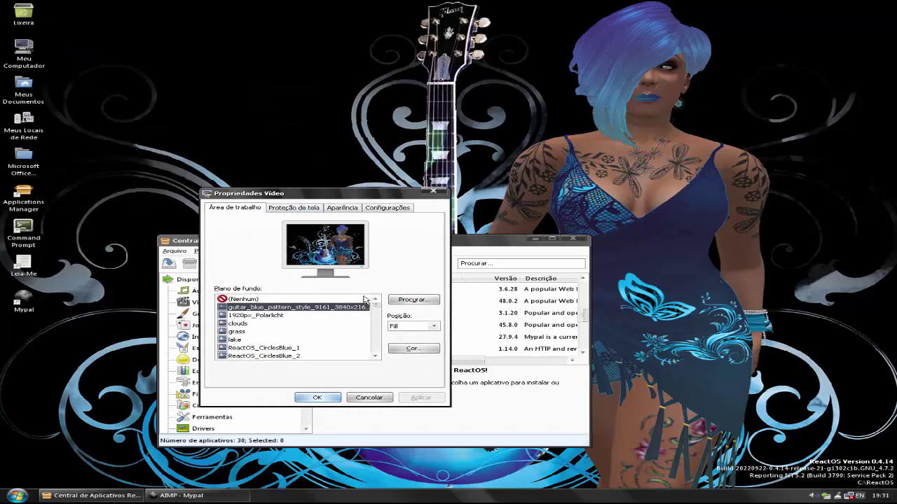
- Examine the available screen savers in the display properties without choosing another one
left_click(313, 210)
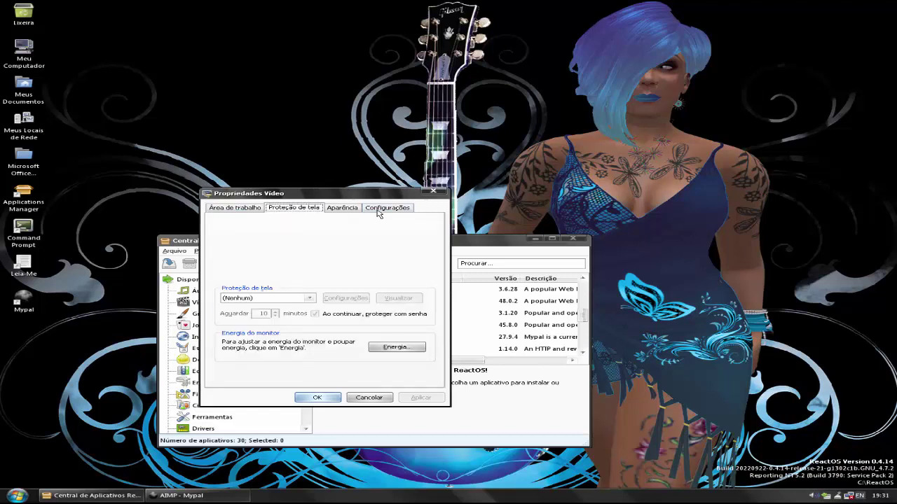
left_click(311, 300)
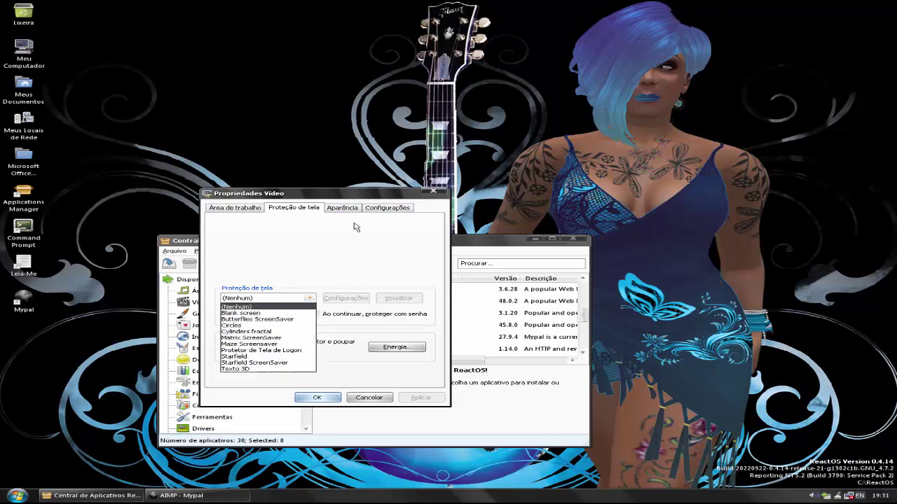
left_click(421, 245)
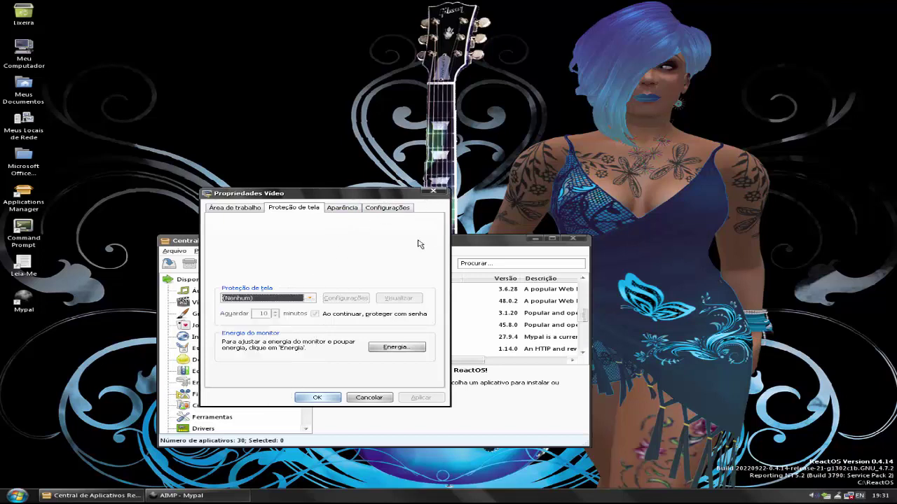
- Preview the Tema clássico window style, switch back to Da7k Style and close the display properties without applying
left_click(343, 209)
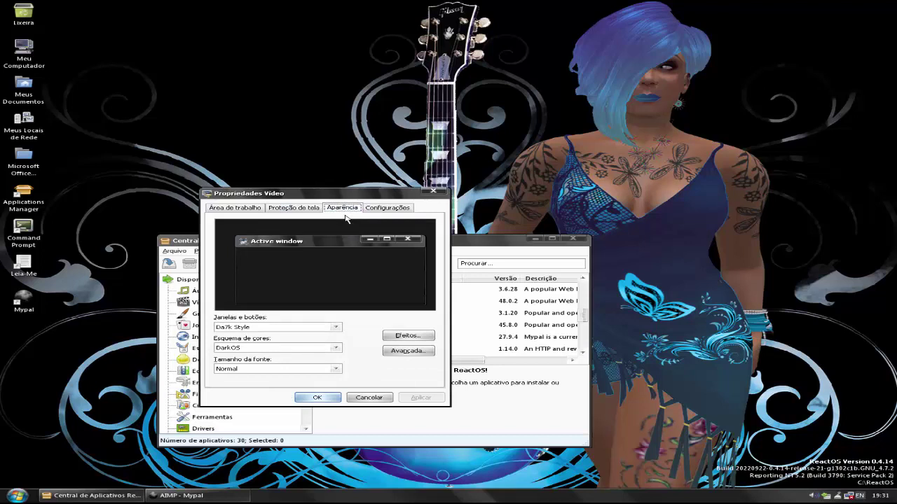
left_click(336, 328)
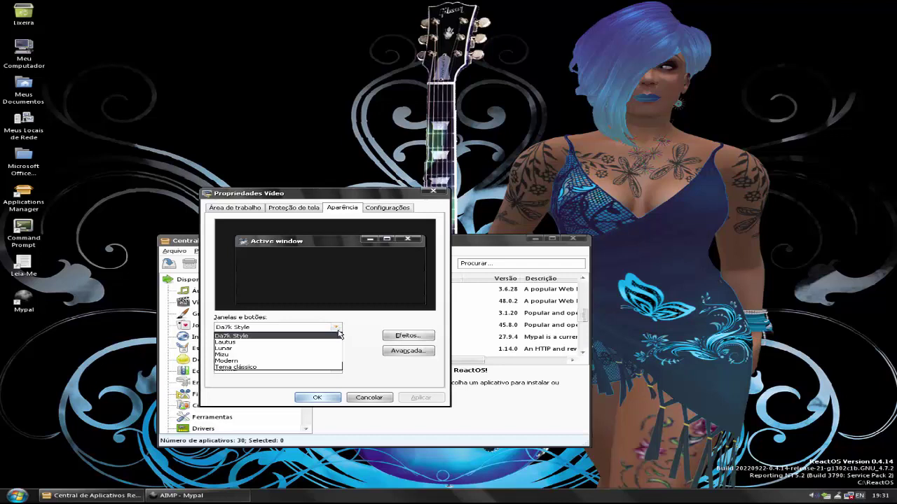
left_click(305, 367)
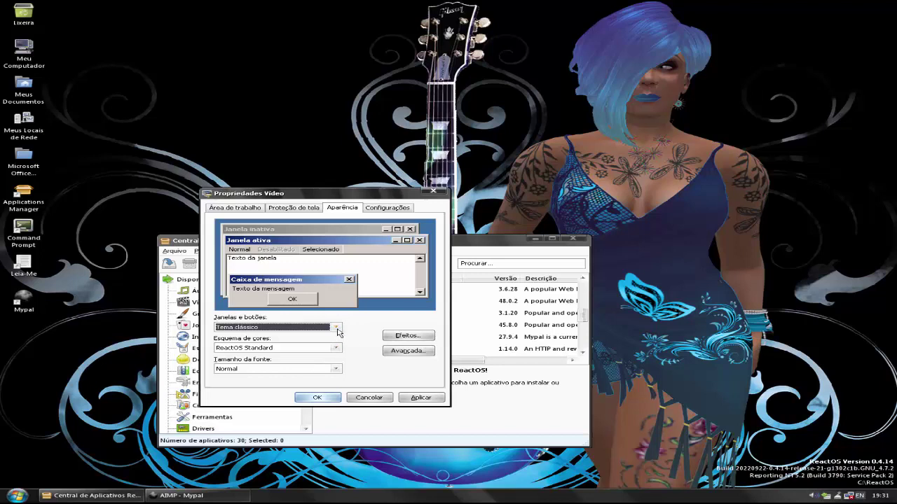
left_click(337, 328)
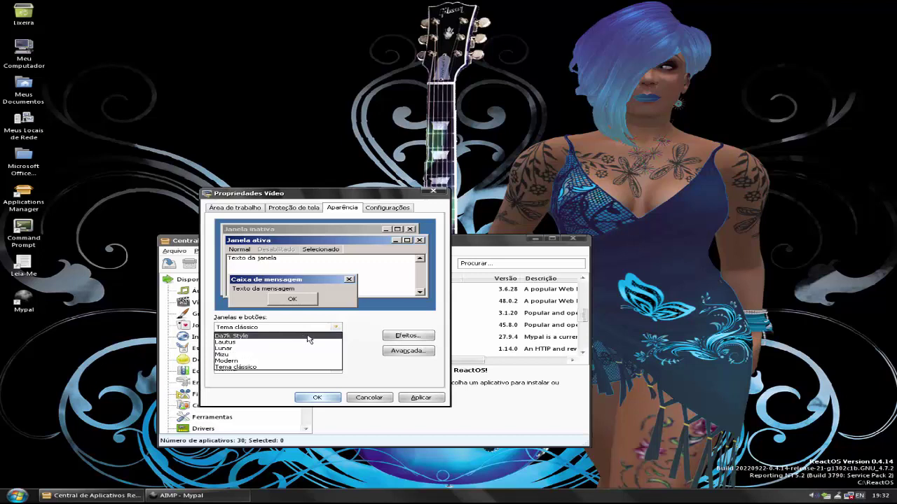
left_click(309, 338)
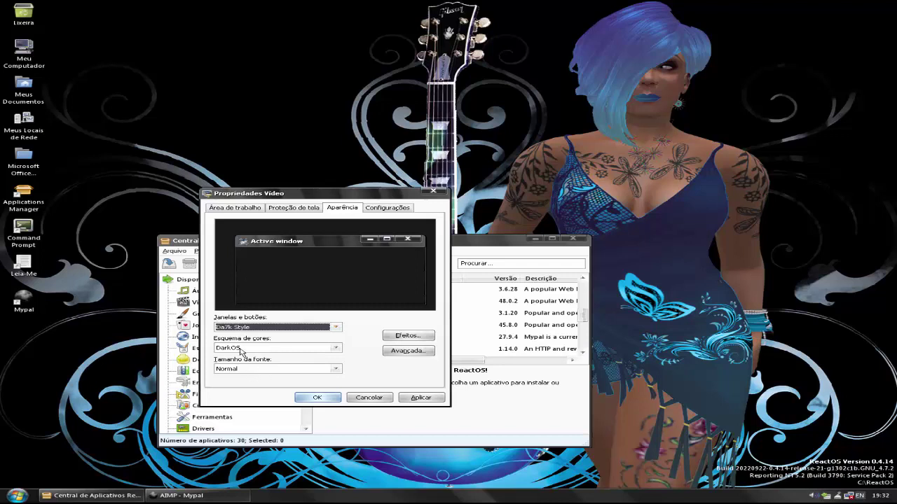
left_click(379, 399)
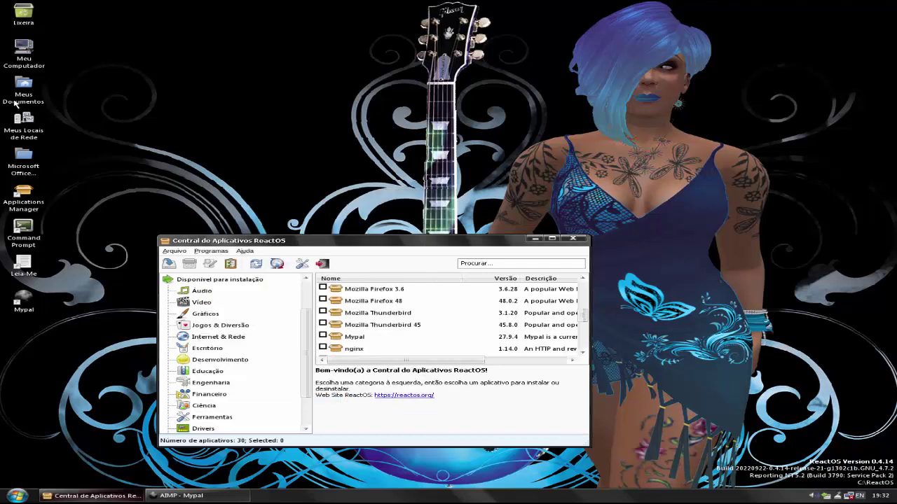
- Browse from Meu Computador to the ReactOS system folder on Disco Local (C:)
double_click(26, 53)
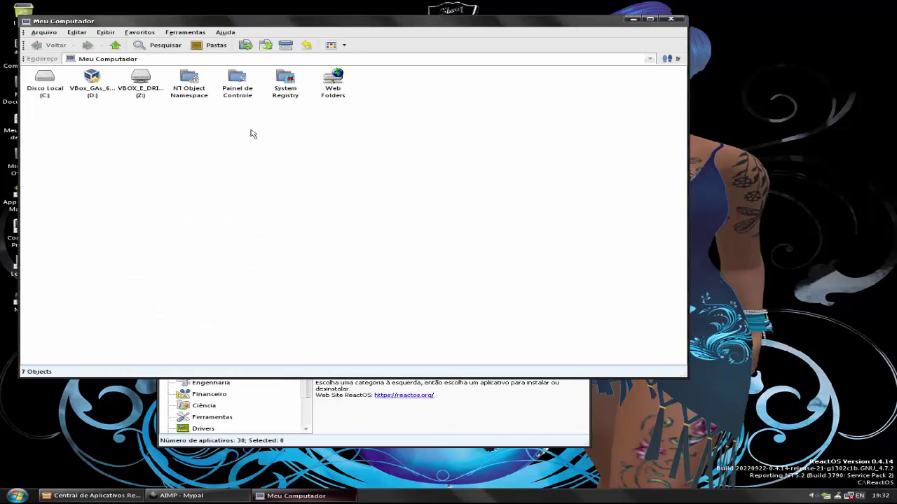
double_click(42, 94)
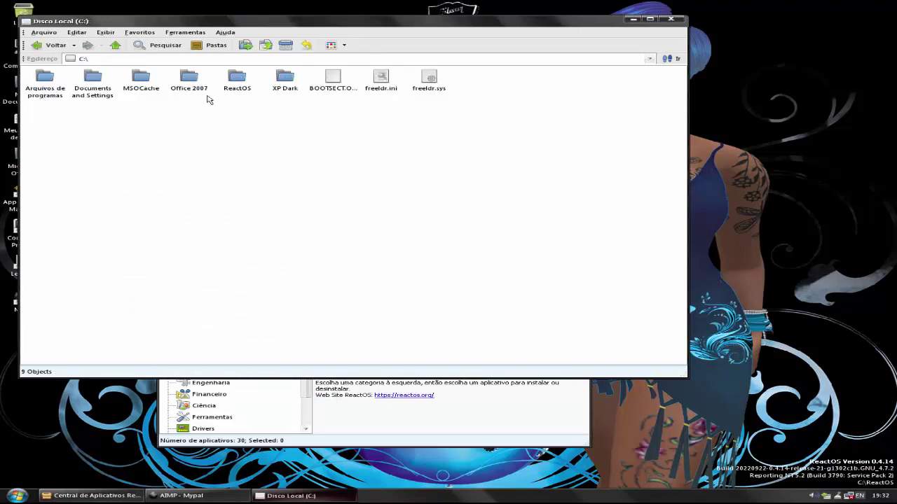
left_click(245, 82)
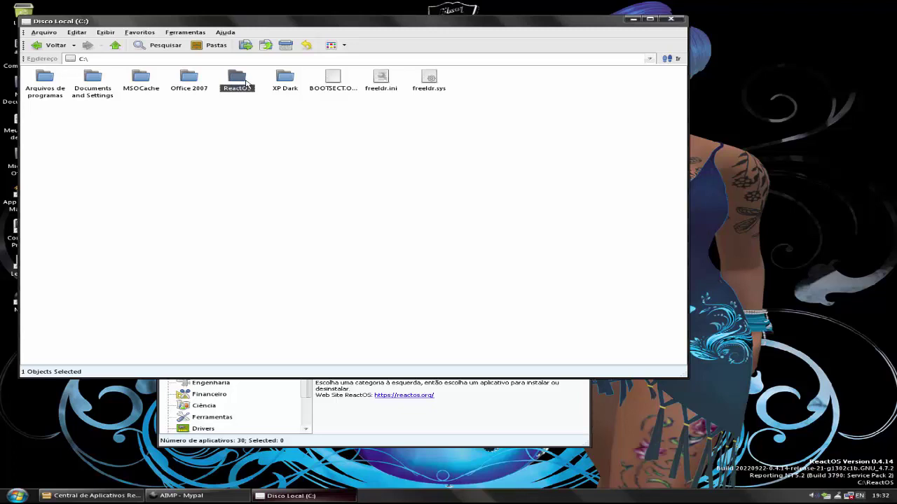
double_click(245, 82)
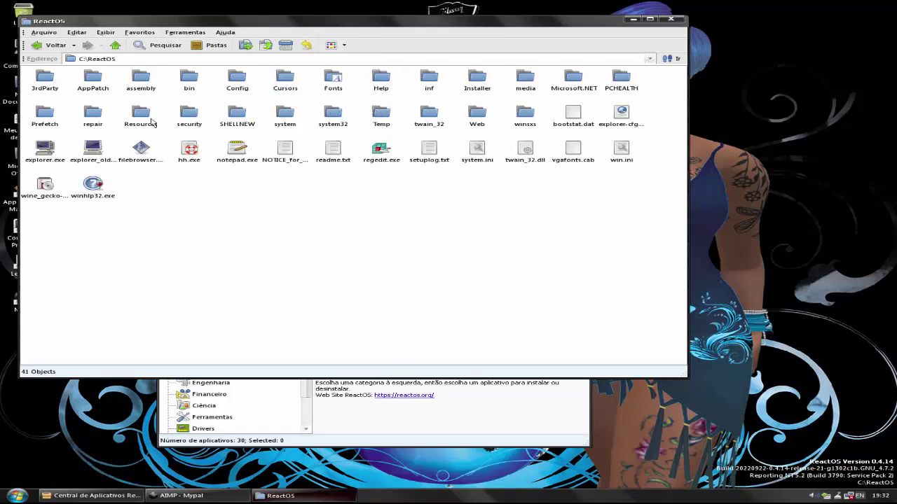
- Open the media folder in C:\ReactOS, select the log-on sound file and return to the ReactOS folder
double_click(531, 77)
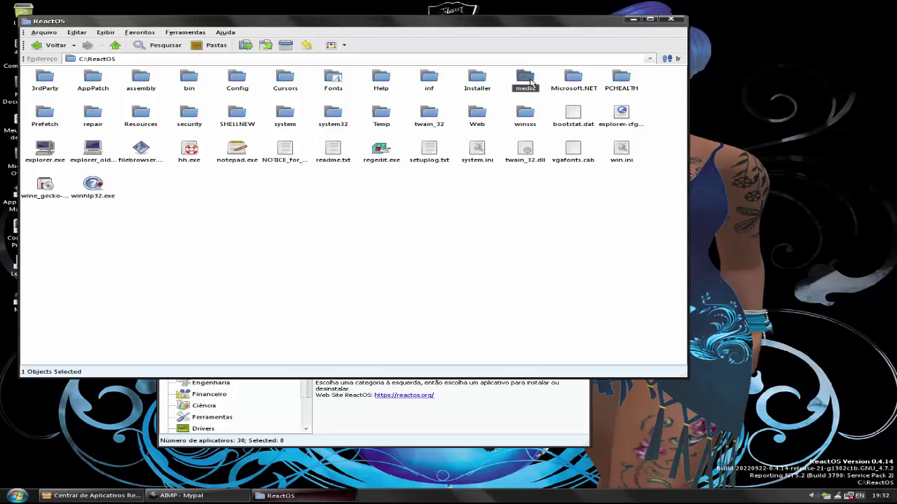
left_click(56, 91)
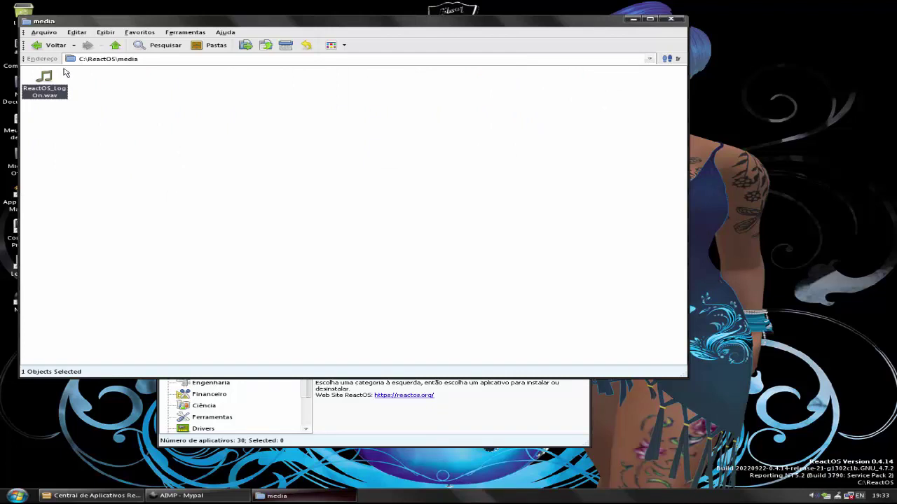
left_click(38, 46)
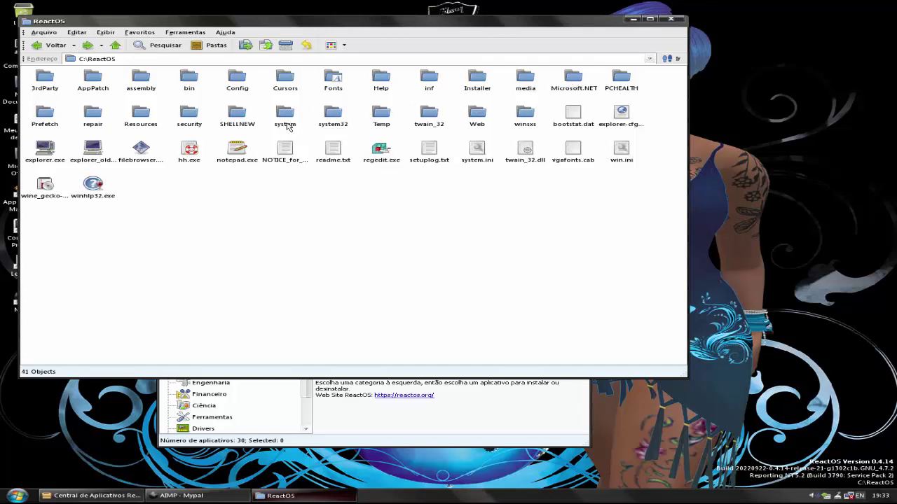
- View the themes stored in the Themes folder inside Resources and close the folder window
double_click(140, 116)
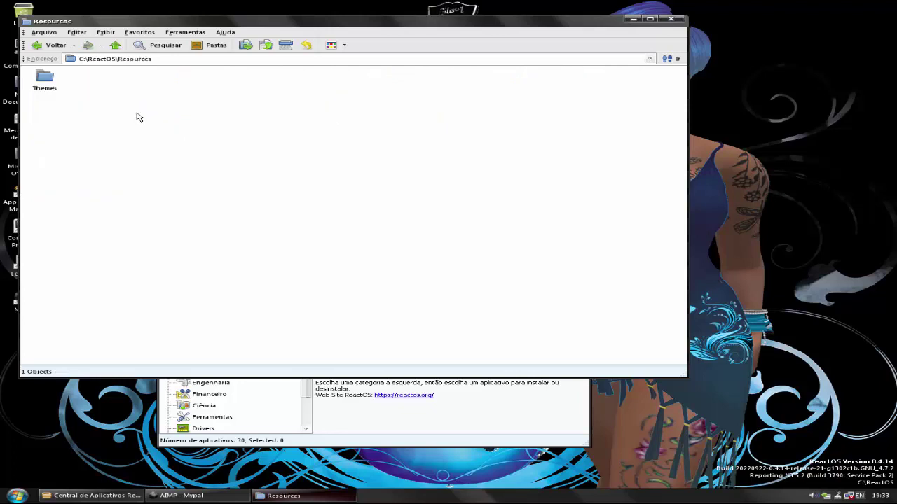
double_click(43, 81)
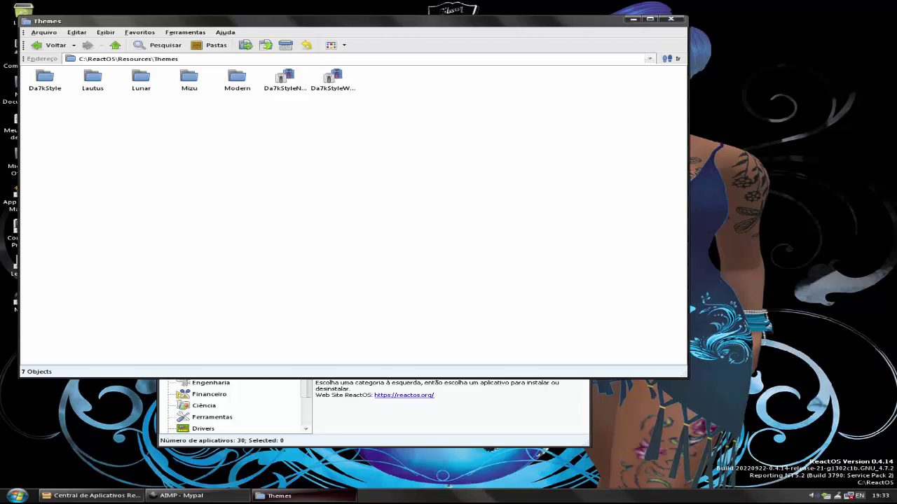
left_click(670, 20)
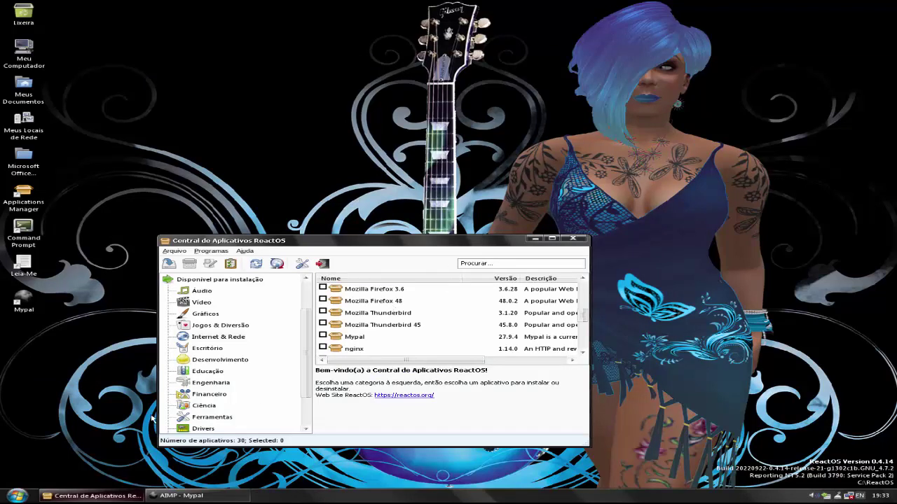
- Inspect the classic Start menu customization options in the taskbar and Start menu properties, then cancel without changing anything
left_click(16, 495)
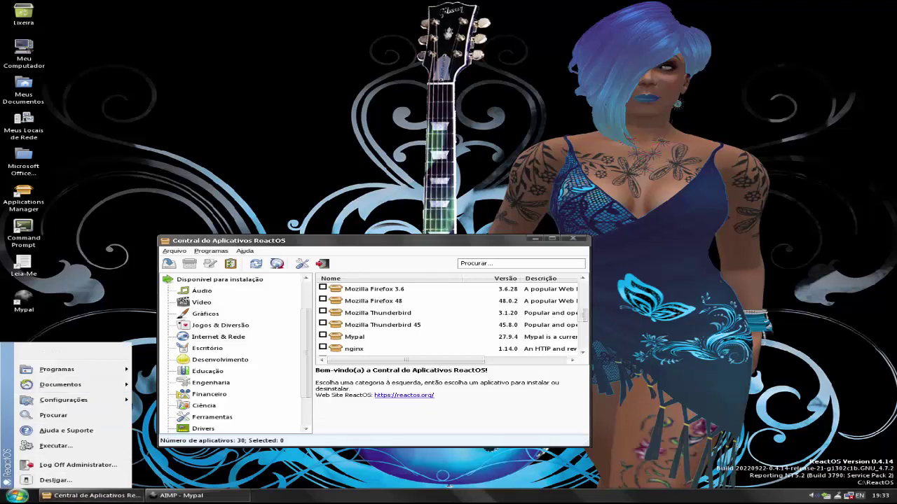
mouse_move(109, 401)
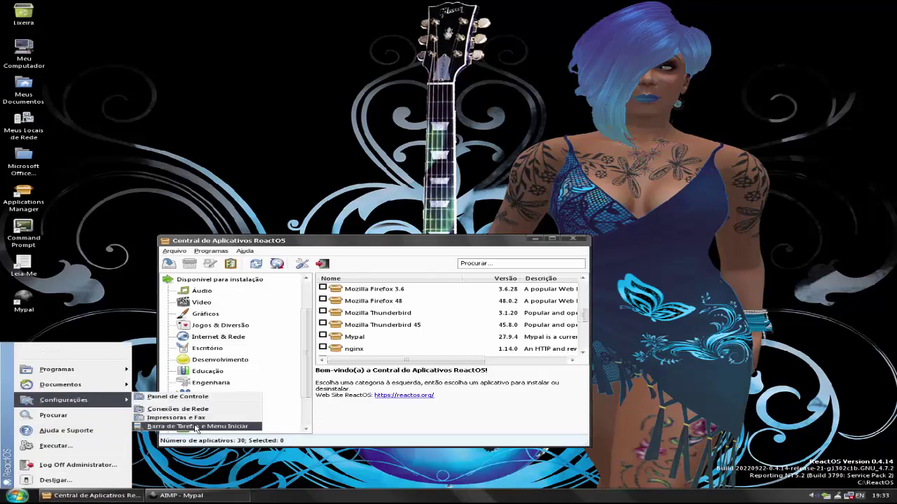
left_click(196, 426)
left_click(86, 385)
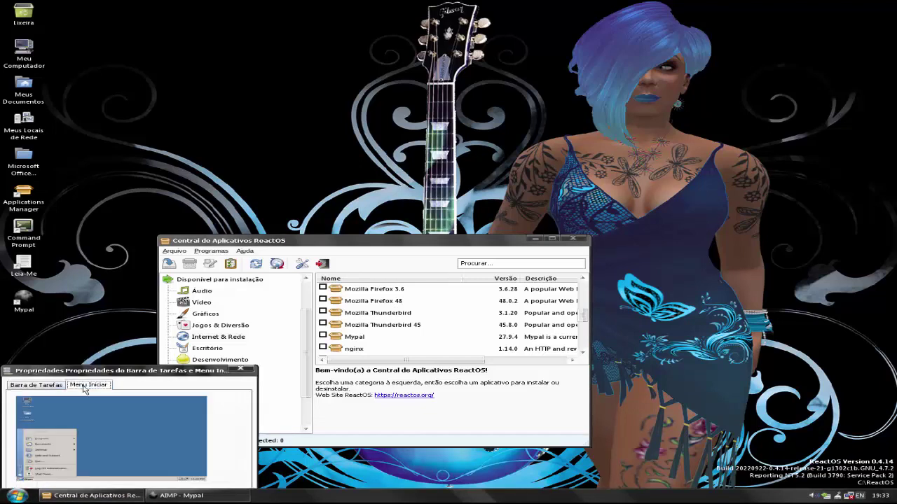
left_click_drag(119, 371, 182, 175)
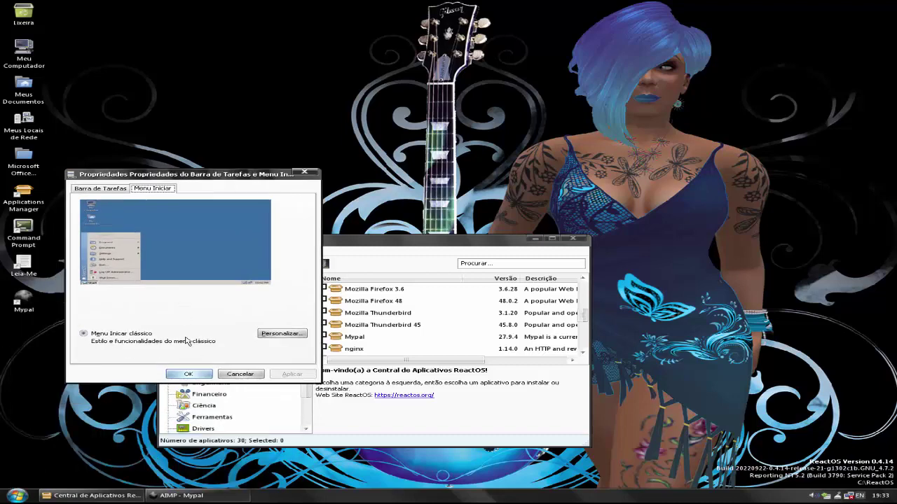
left_click(288, 336)
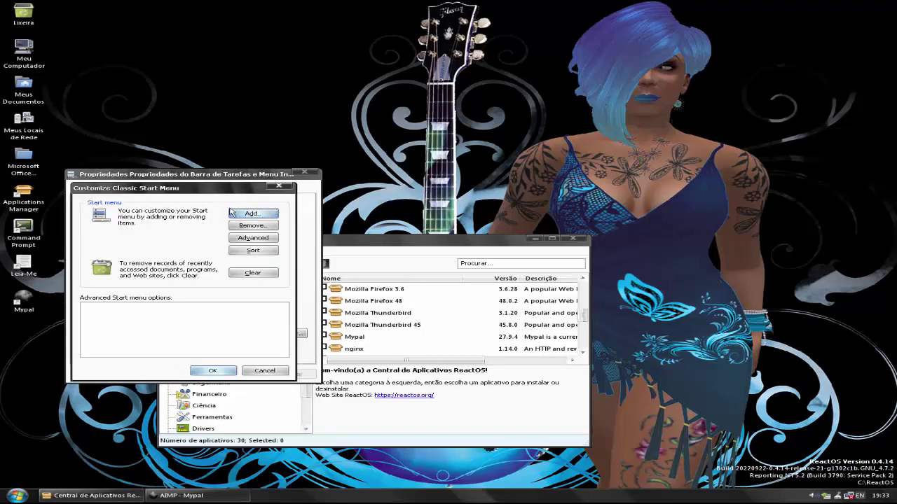
left_click(275, 378)
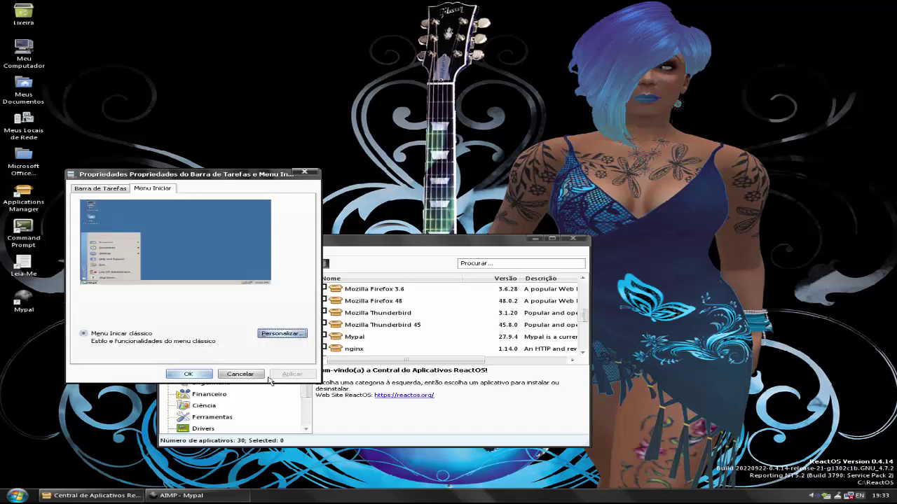
left_click(242, 378)
left_click(21, 496)
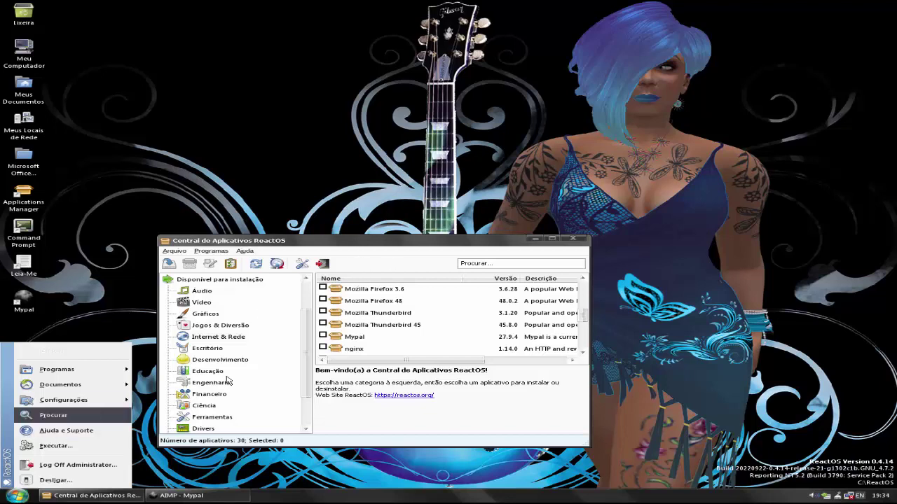
left_click(232, 349)
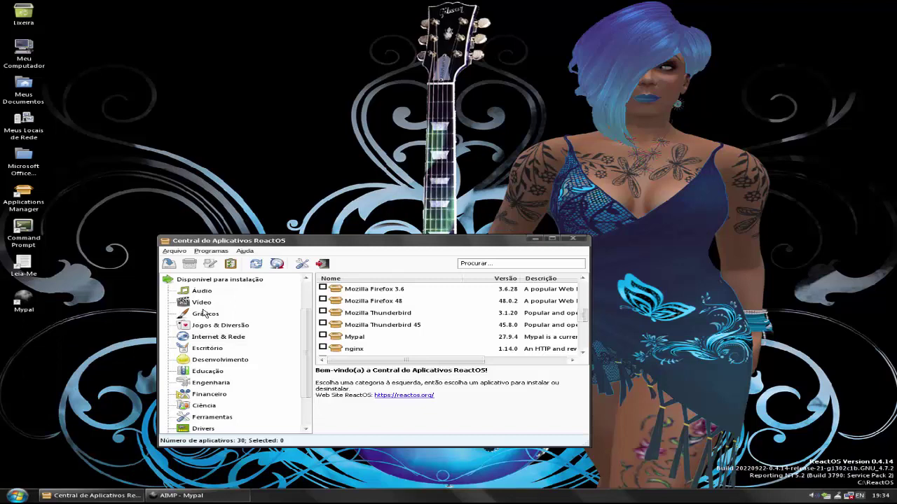
- Browse the Gráficos category in Central de Aplicativos and start the installation of GIMP 2.6.12
left_click(204, 313)
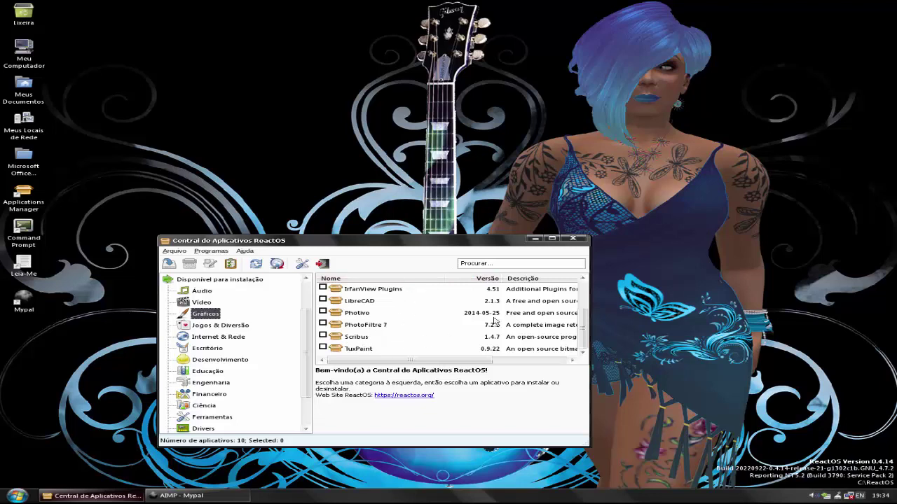
left_click_drag(582, 325, 582, 316)
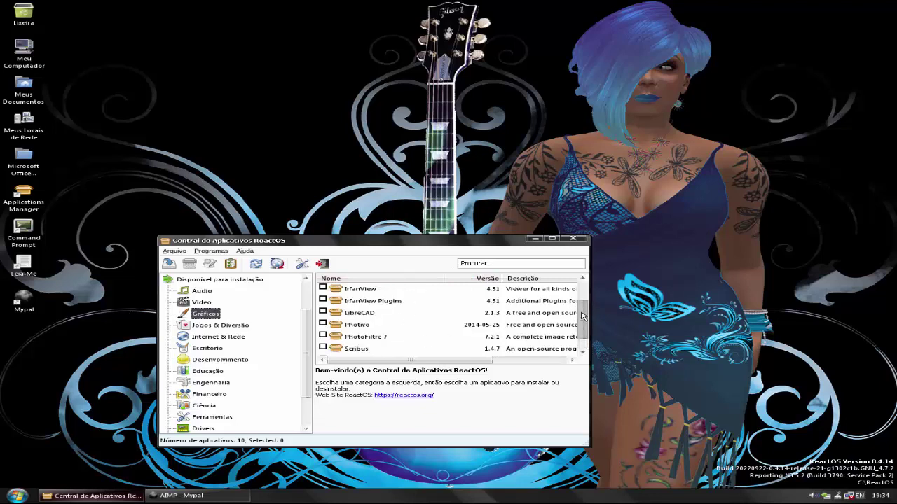
left_click_drag(581, 316, 583, 285)
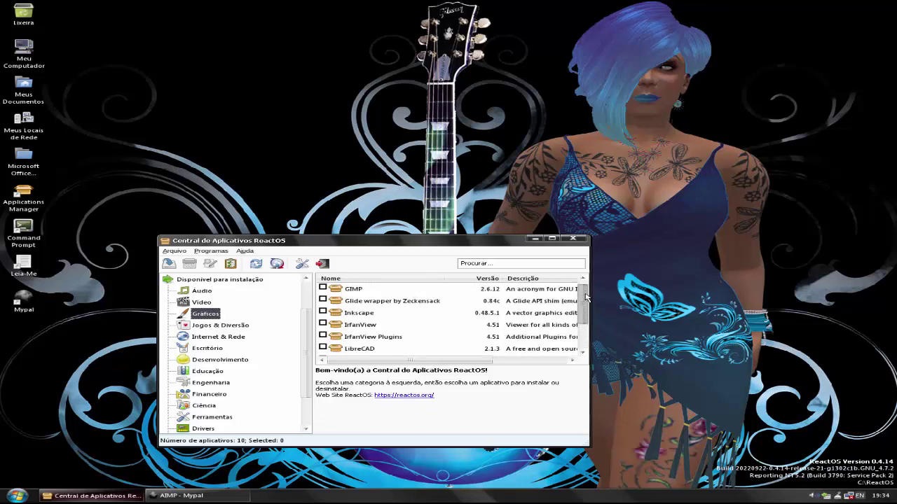
left_click(352, 291)
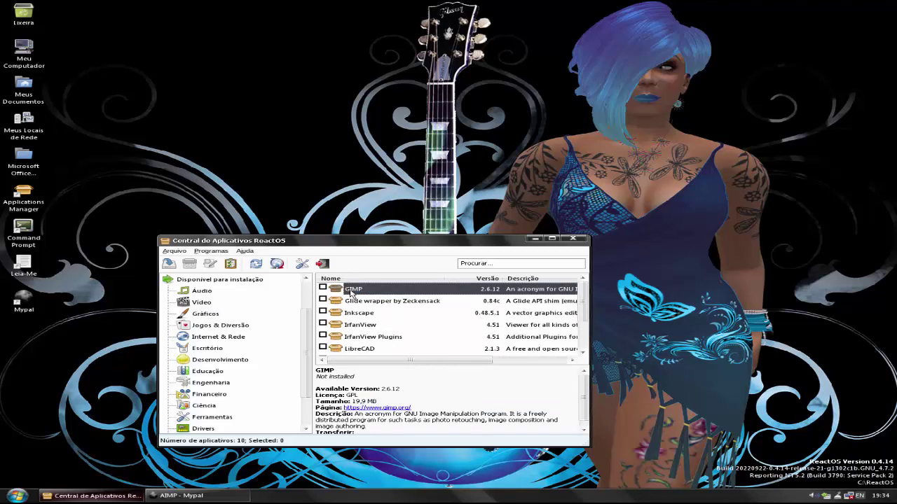
double_click(443, 289)
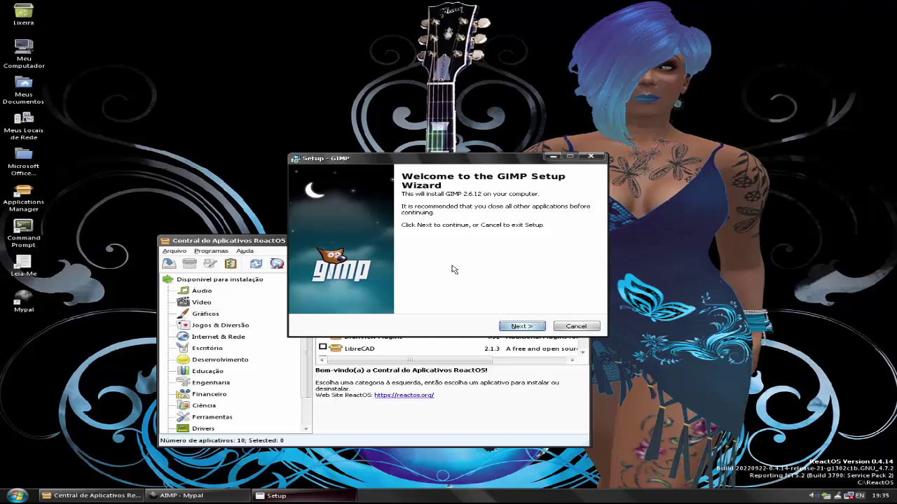
- Install GIMP with the default setup, bring up Mypal during the installation and finish the wizard with Launch GIMP enabled
left_click(528, 327)
left_click(524, 330)
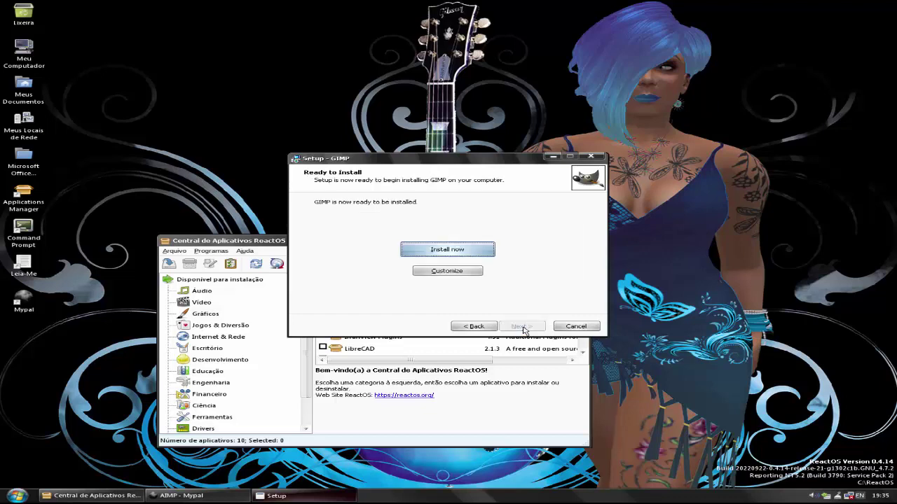
left_click(463, 252)
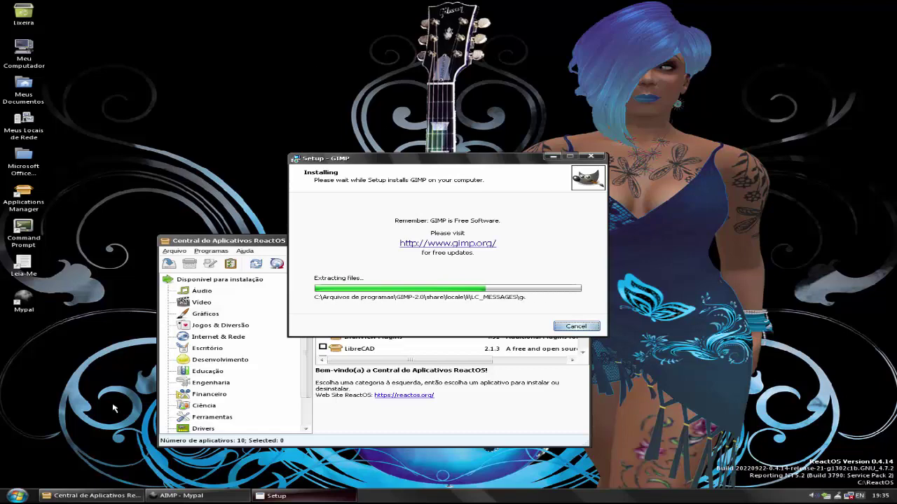
left_click(193, 497)
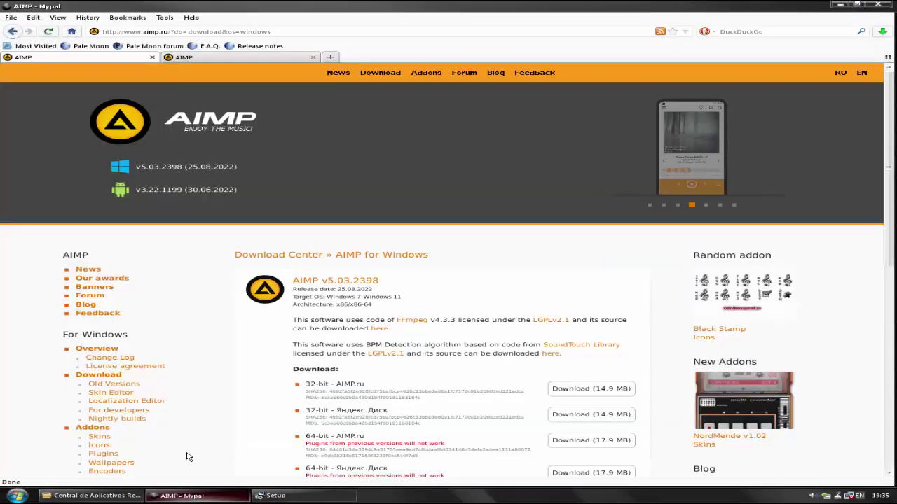
left_click(286, 32)
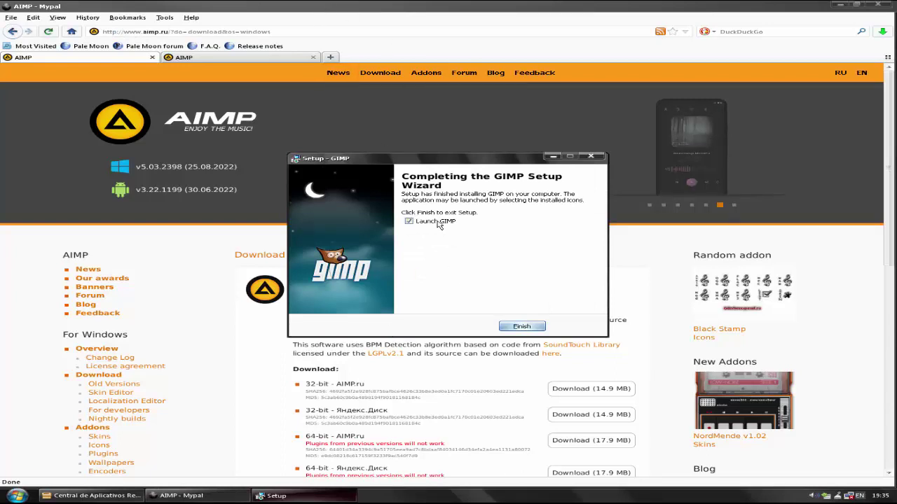
left_click(523, 326)
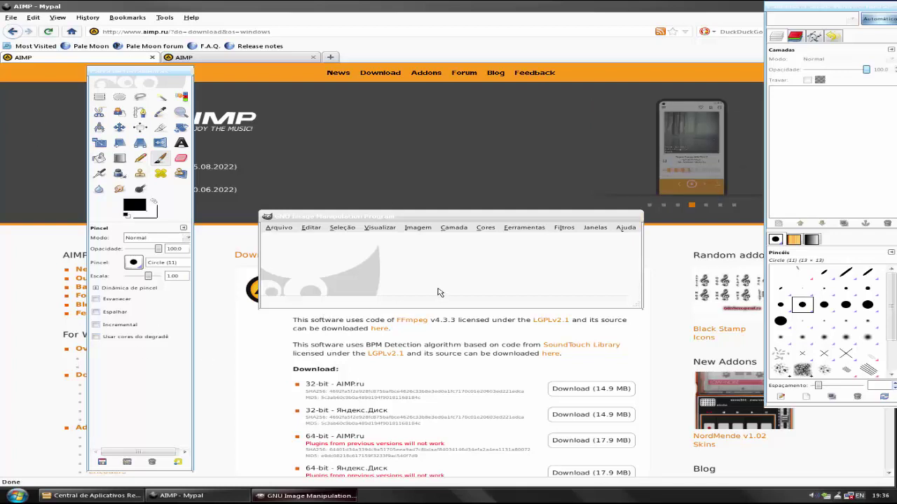
- Move the main GIMP window up beside the toolbox and quit GIMP
left_click_drag(421, 222, 339, 86)
left_click_drag(215, 110, 358, 79)
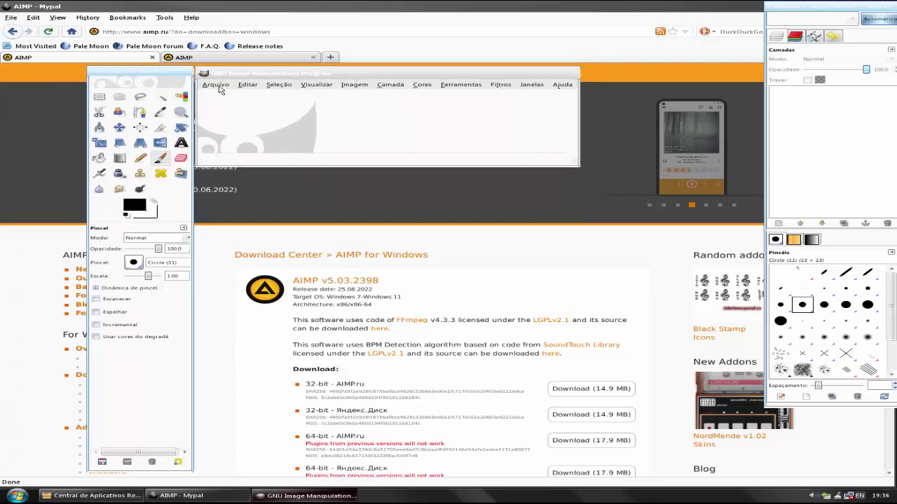
left_click(221, 86)
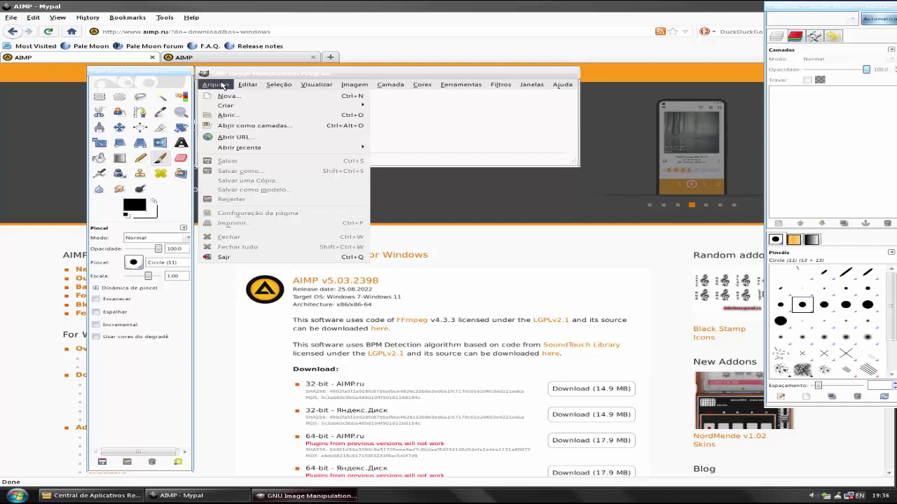
left_click(255, 257)
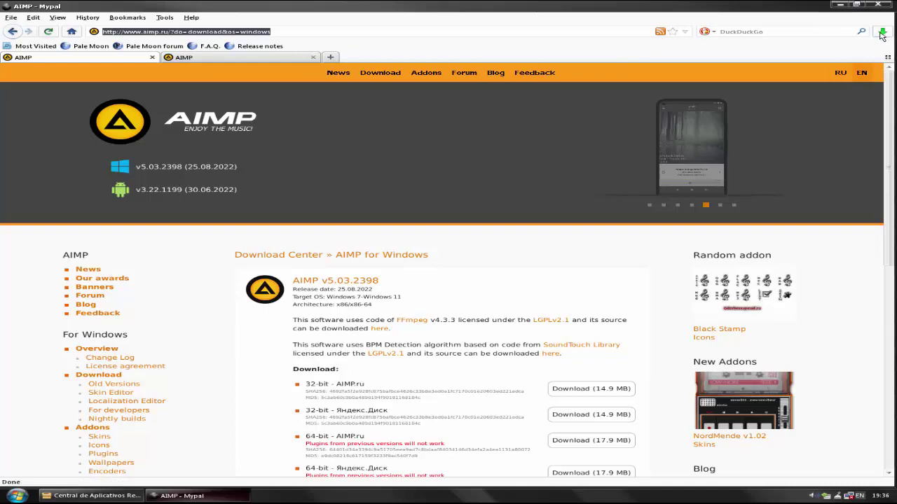
- Minimize Mypal and launch the AIMP installer from the Downloads folder in Meus Documentos
left_click(842, 5)
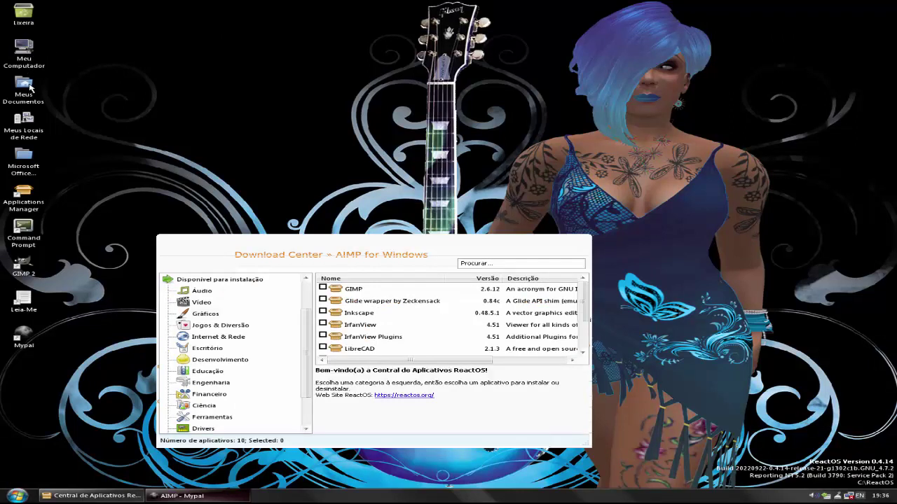
double_click(28, 88)
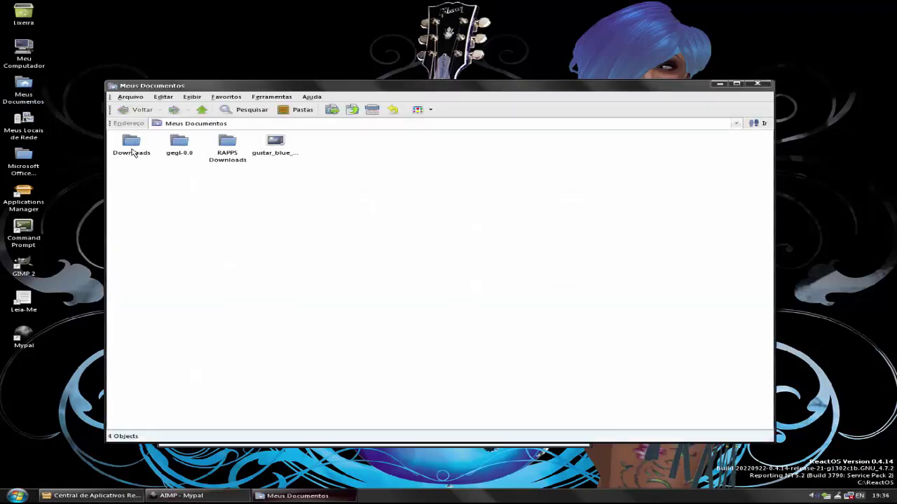
double_click(133, 153)
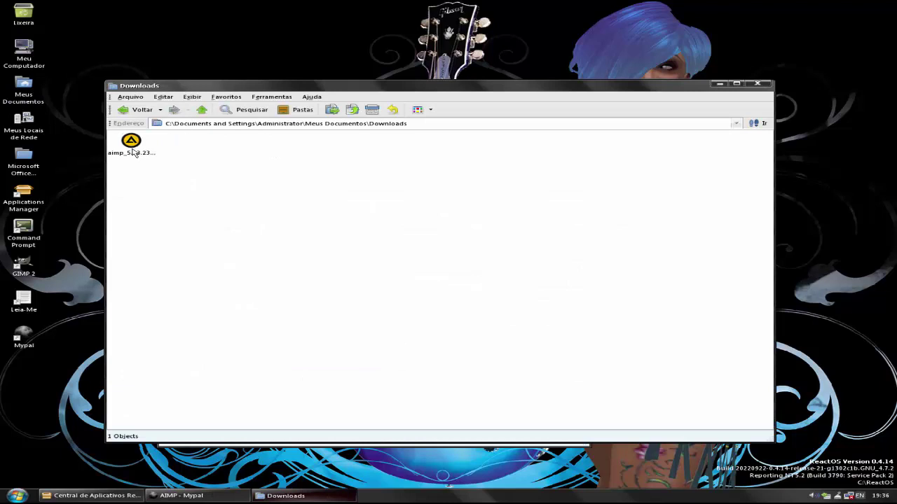
left_click(133, 152)
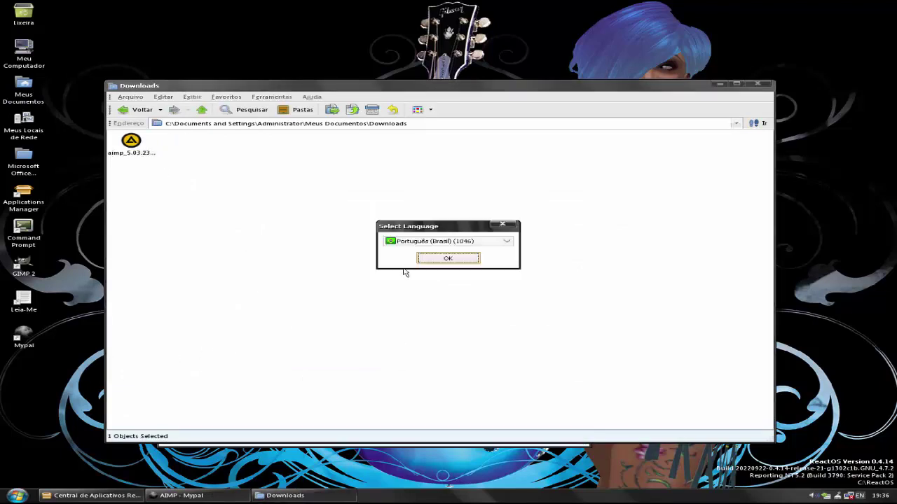
- Run the AIMP setup in Português (Brasil), accept the license and install the normal version with the default path and integration options
left_click(447, 260)
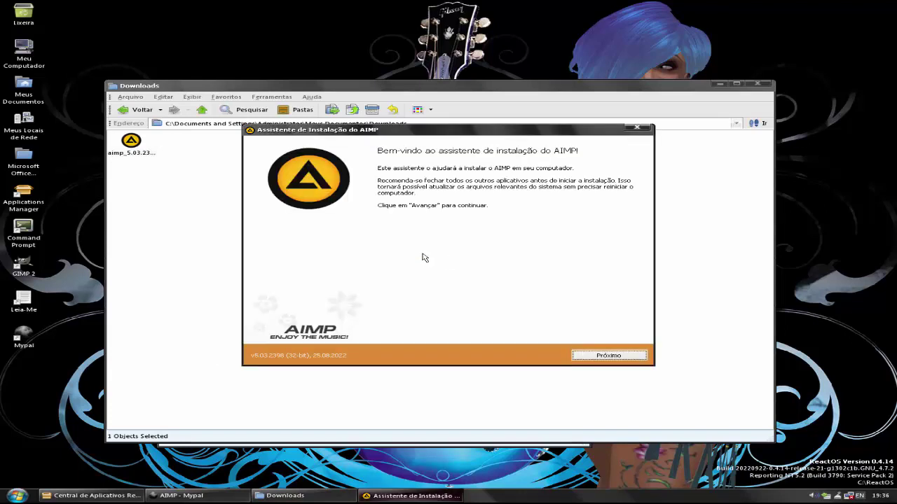
left_click(608, 356)
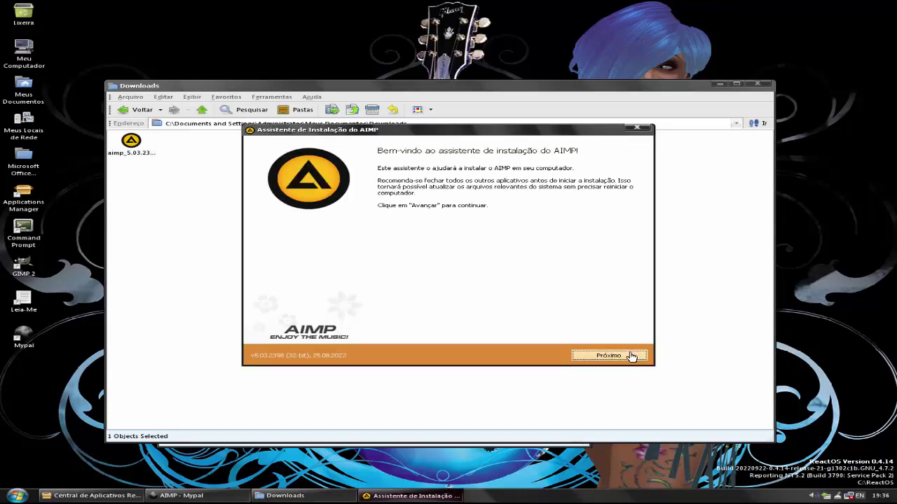
left_click(328, 331)
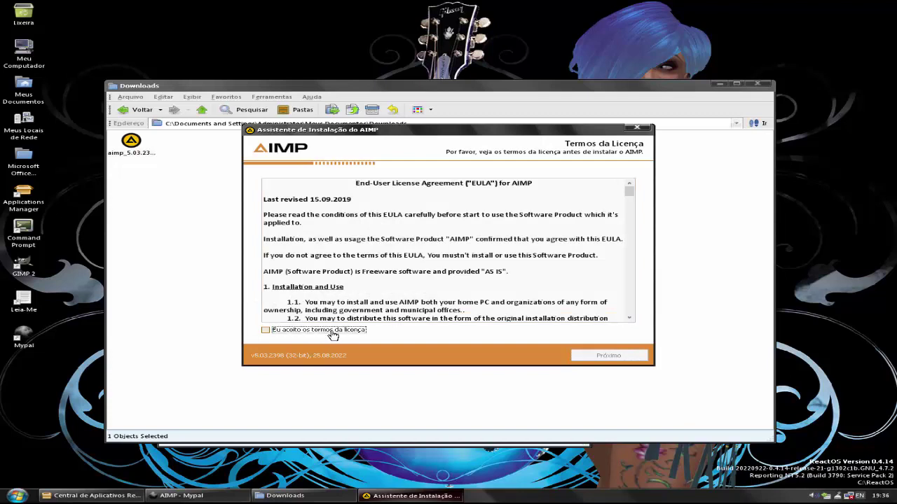
left_click(645, 356)
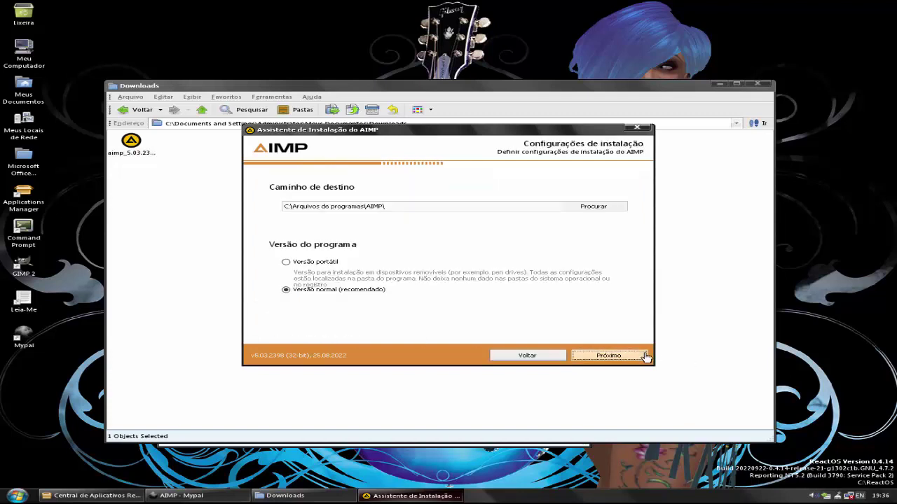
left_click(645, 356)
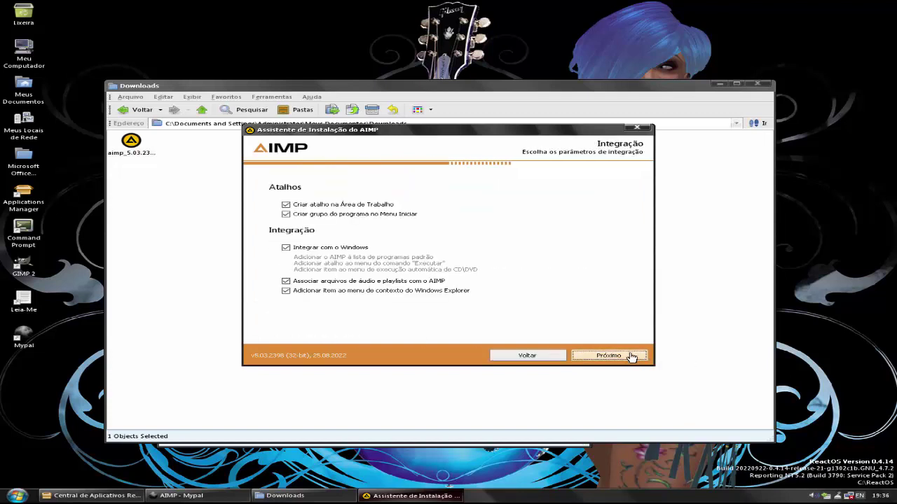
left_click(631, 357)
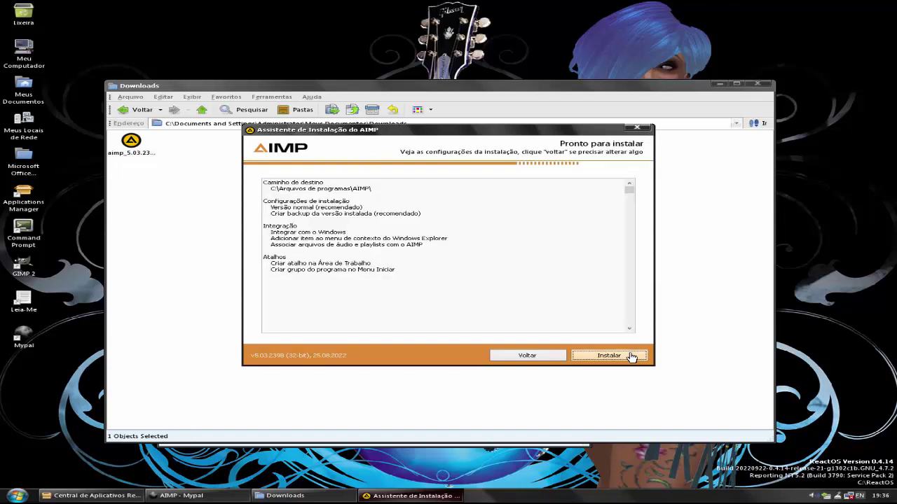
left_click(631, 358)
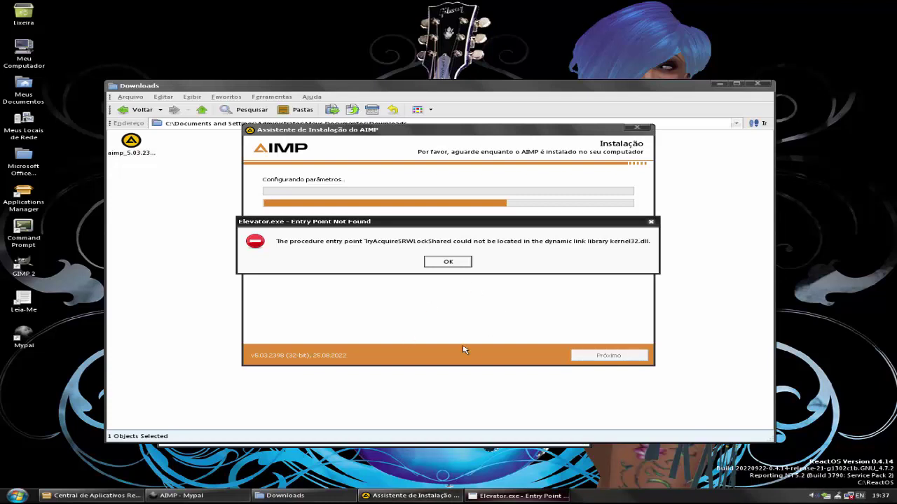
- Dismiss the Elevator.exe error, finish the AIMP setup with Iniciar o AIMP enabled, and close the AIMP.exe error and Downloads window
left_click_drag(418, 224, 398, 209)
left_click_drag(353, 259, 413, 290)
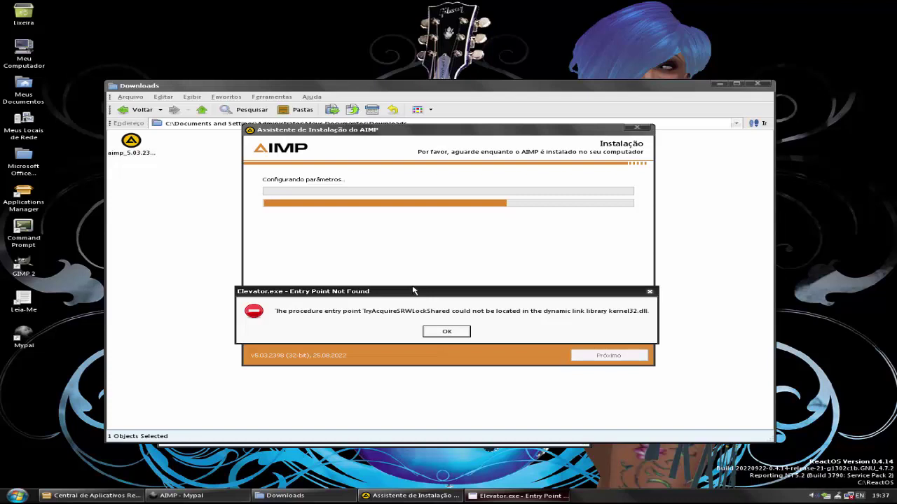
left_click(461, 334)
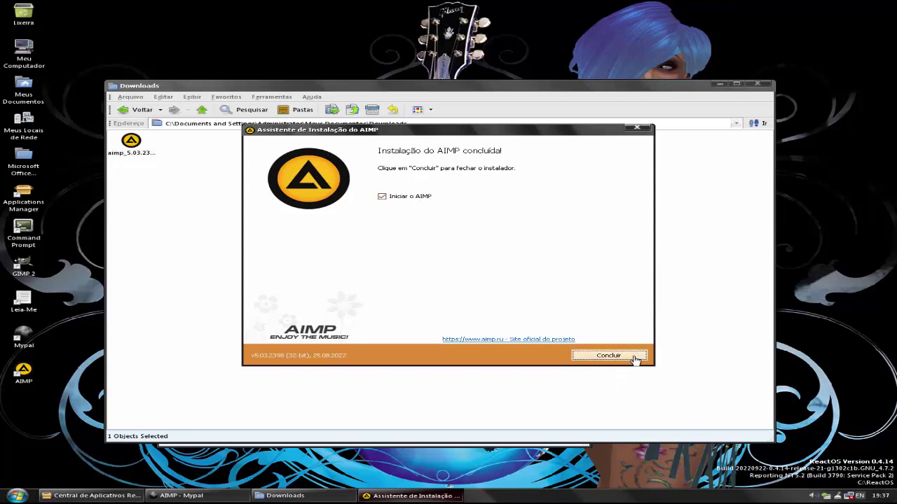
left_click(608, 356)
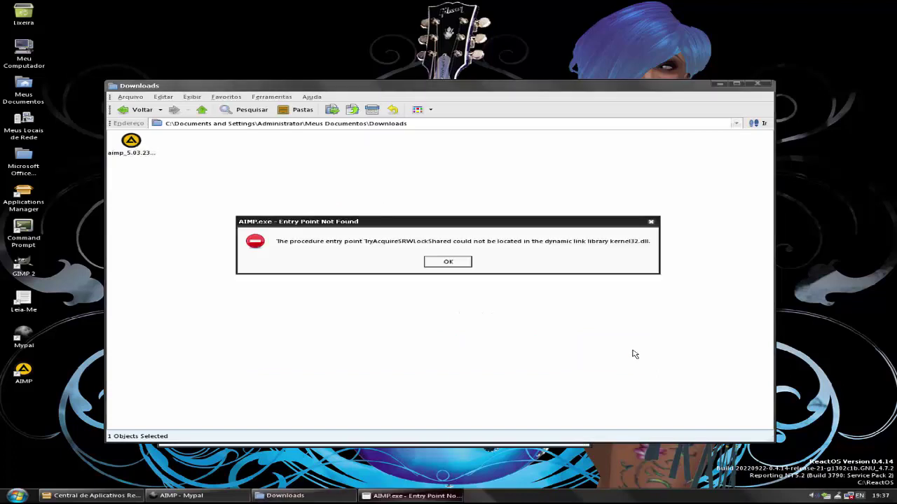
left_click(463, 264)
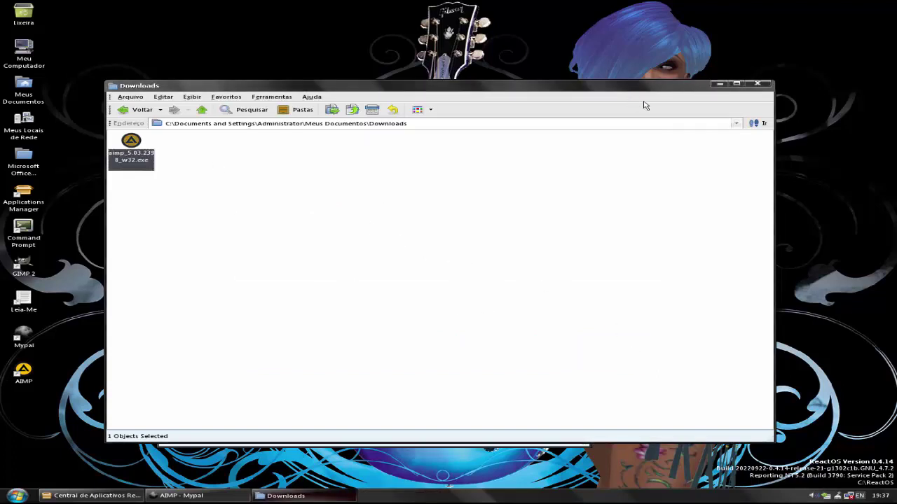
left_click(760, 85)
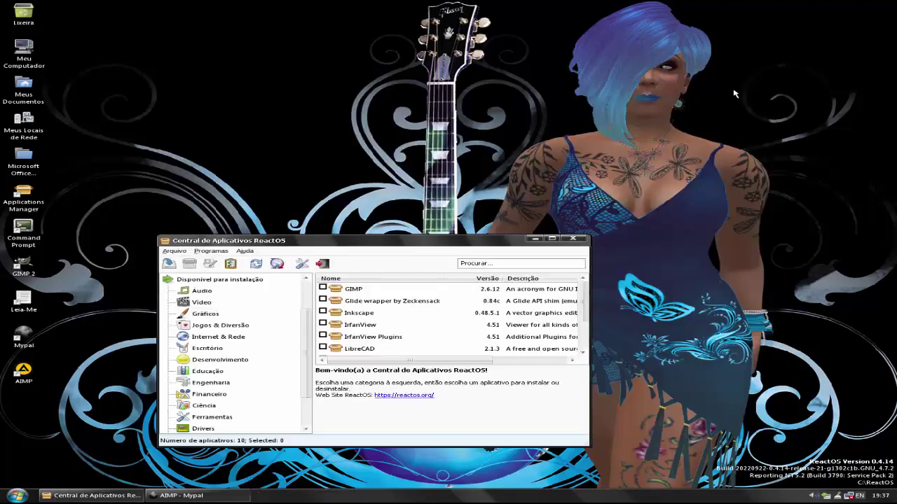
- Browse the Áudio category in Central de Aplicativos and start the installation of Winamp 5.666 Full
left_click(209, 292)
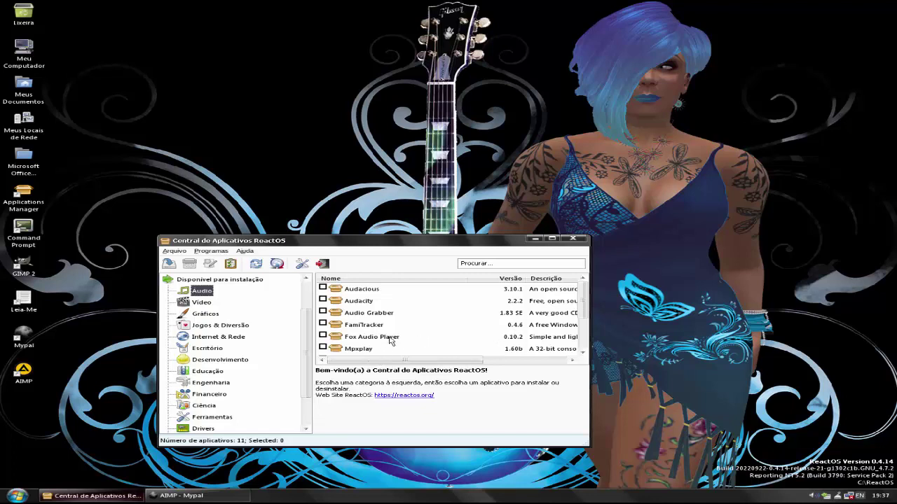
left_click_drag(584, 306, 587, 344)
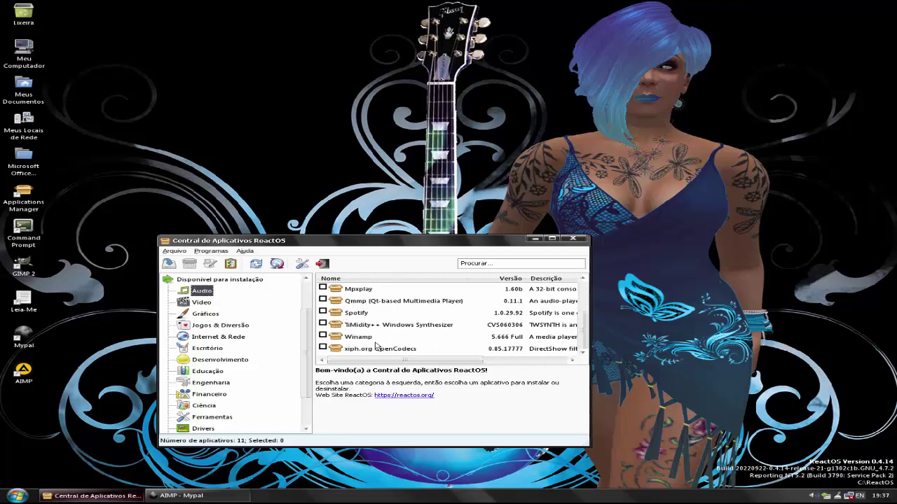
left_click(369, 339)
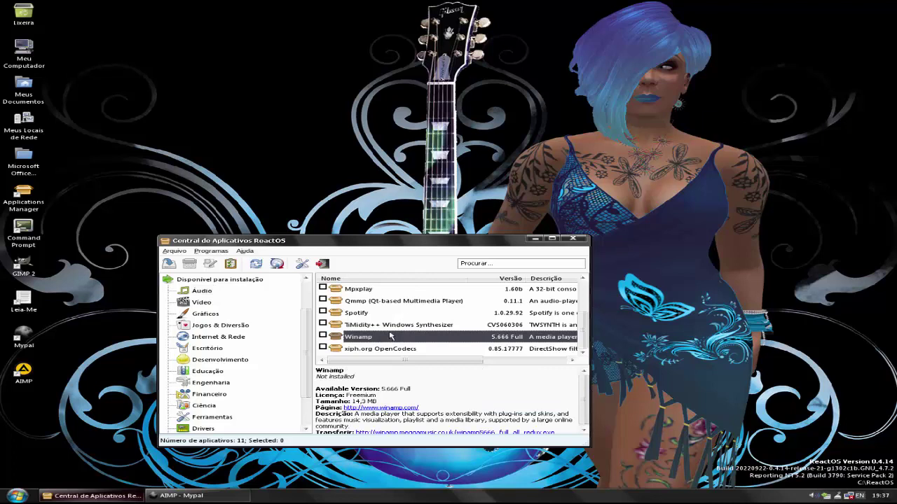
double_click(390, 337)
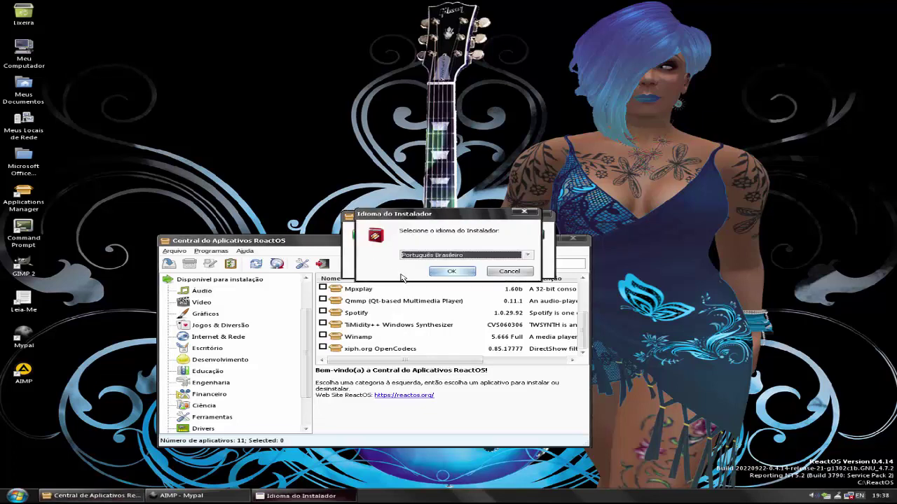
- Install Winamp in Português Brasileiro with the default folder and shortcuts, and finish with the option to open Winamp enabled
left_click(452, 273)
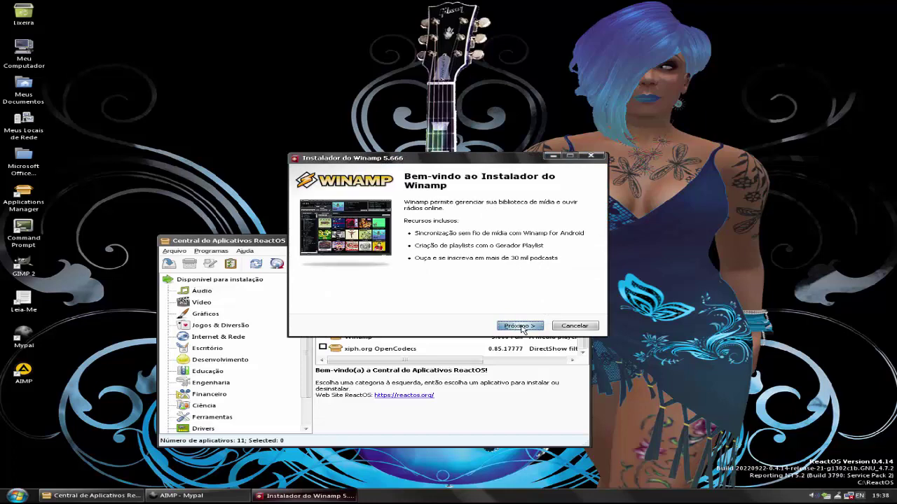
left_click(522, 326)
left_click(520, 328)
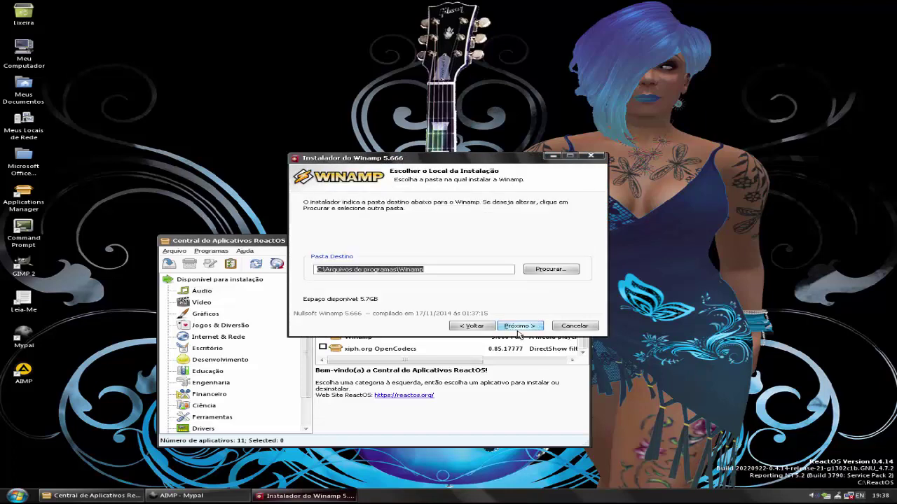
left_click(522, 326)
left_click(524, 329)
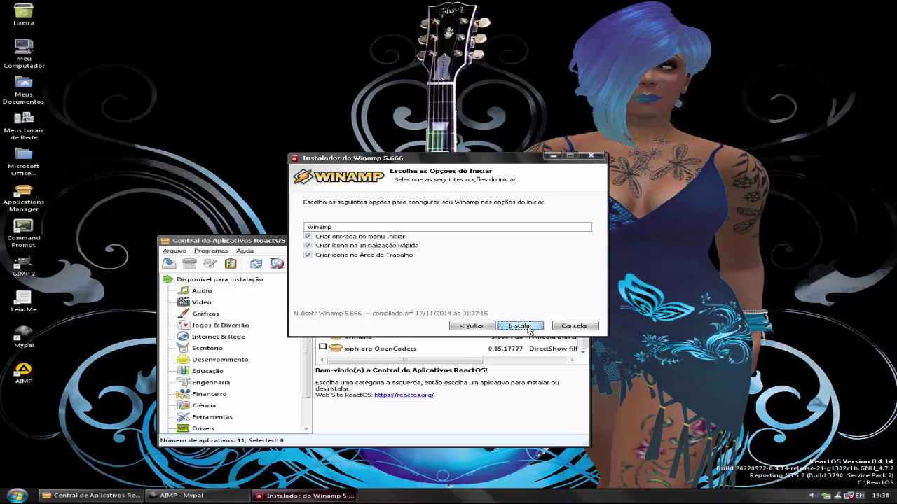
left_click(528, 329)
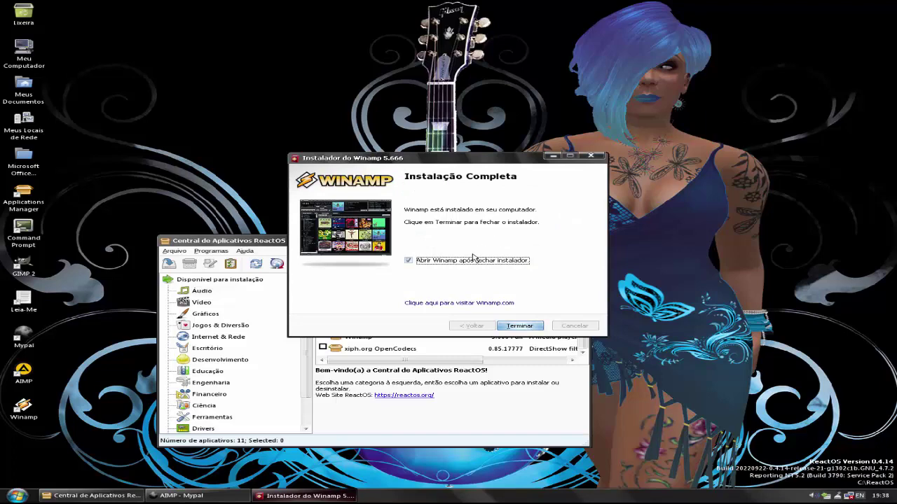
left_click(534, 325)
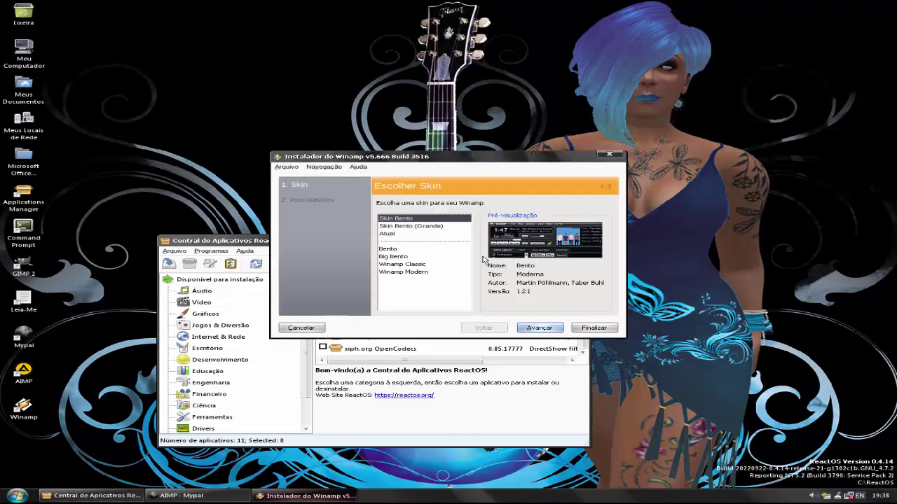
- Preview the available Winamp skins, choose Skin Bento and finalize the setup with the default file associations
left_click(431, 228)
left_click(398, 235)
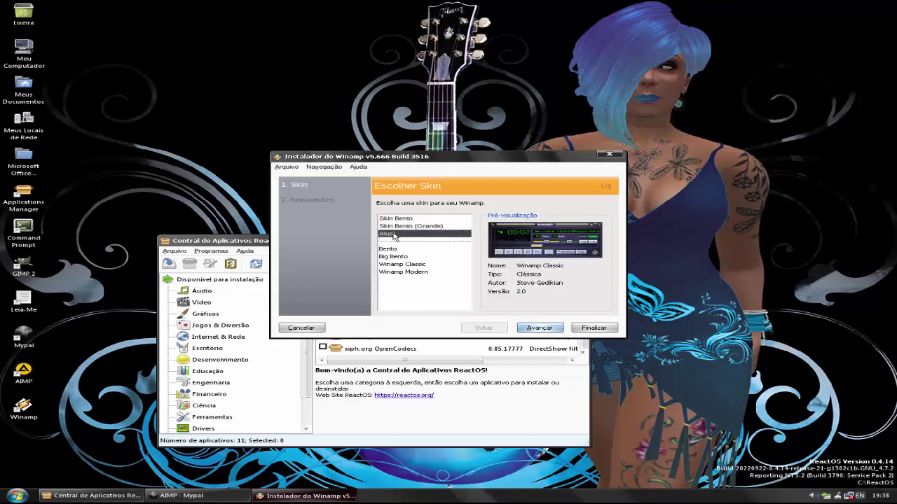
left_click(391, 250)
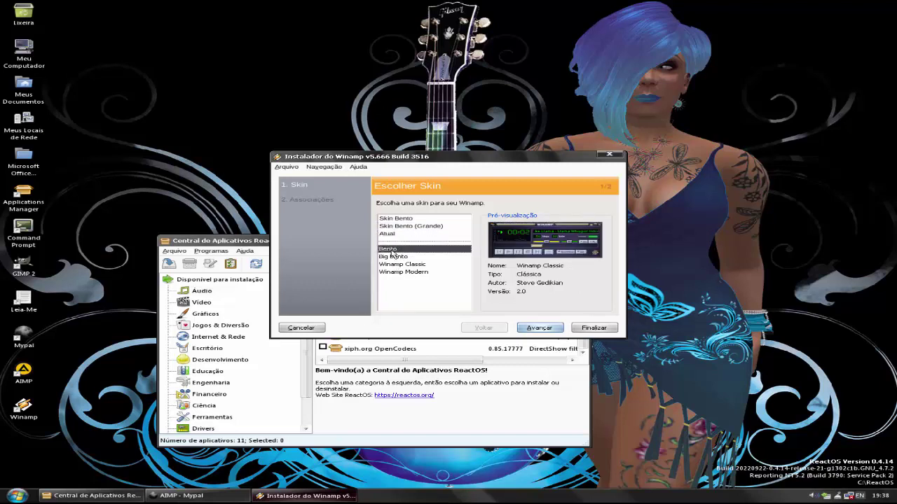
left_click(406, 257)
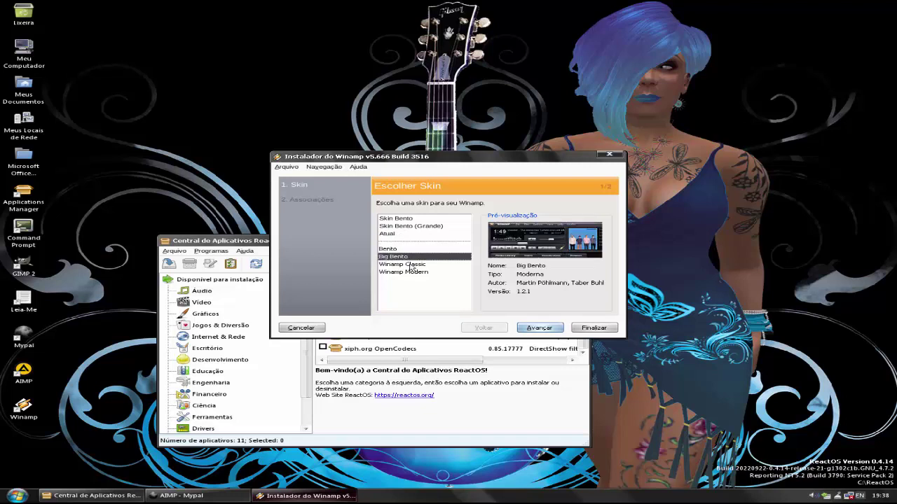
left_click(411, 273)
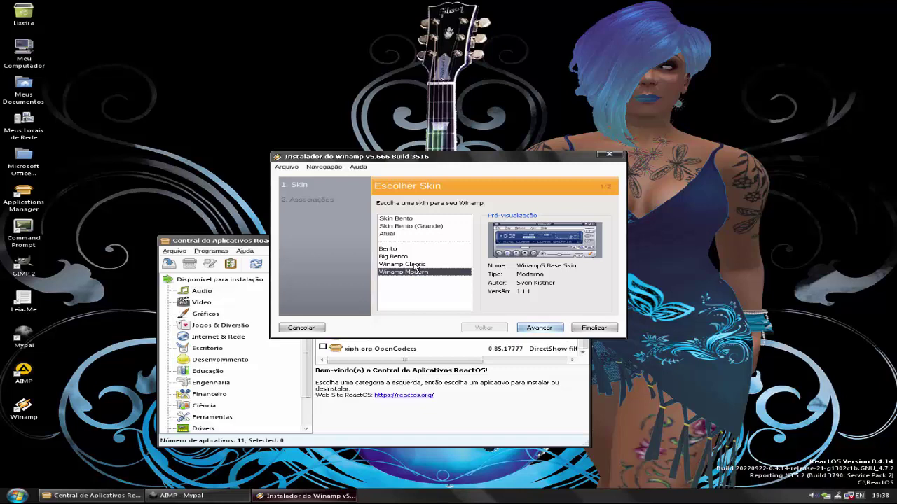
left_click(421, 264)
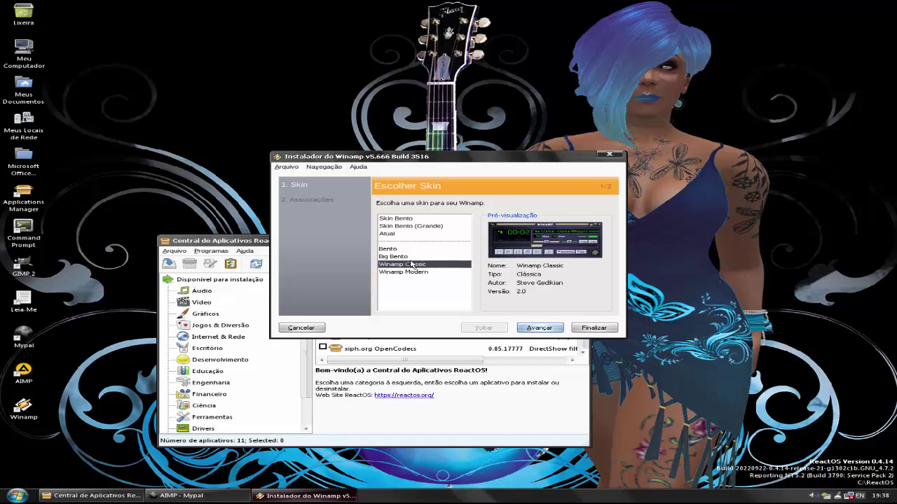
left_click(405, 257)
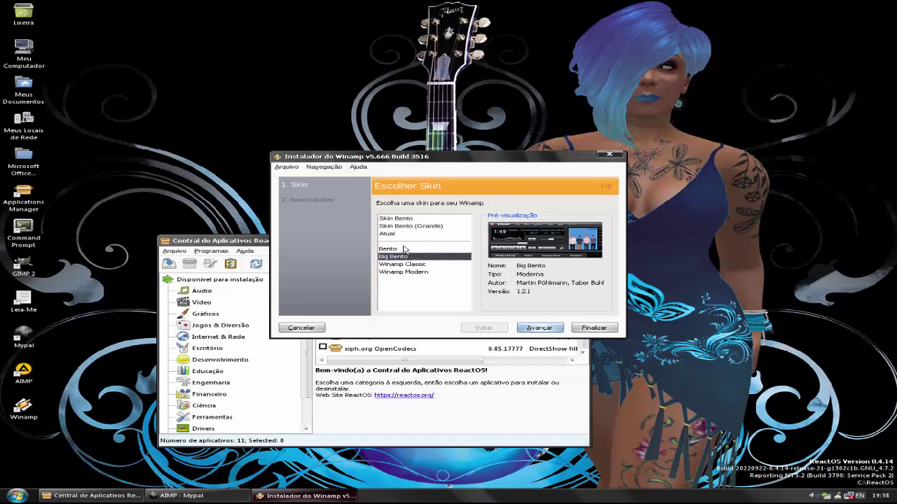
left_click(404, 249)
left_click(413, 219)
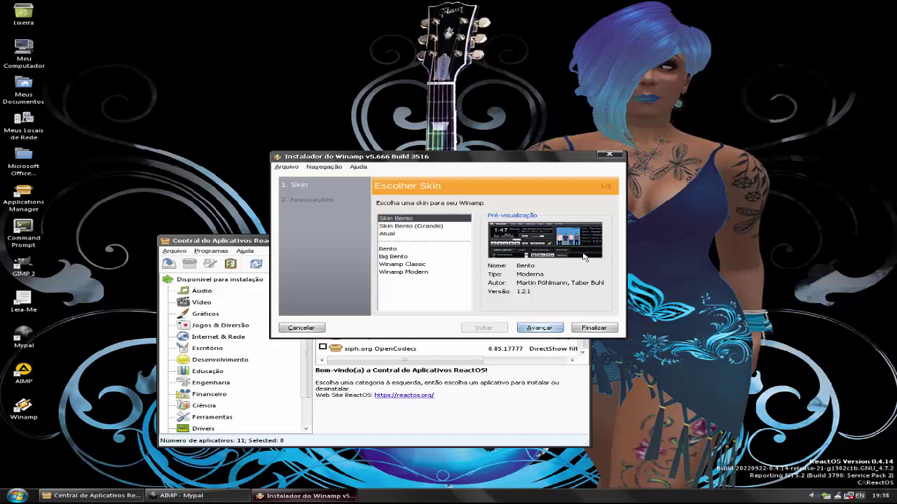
left_click(544, 328)
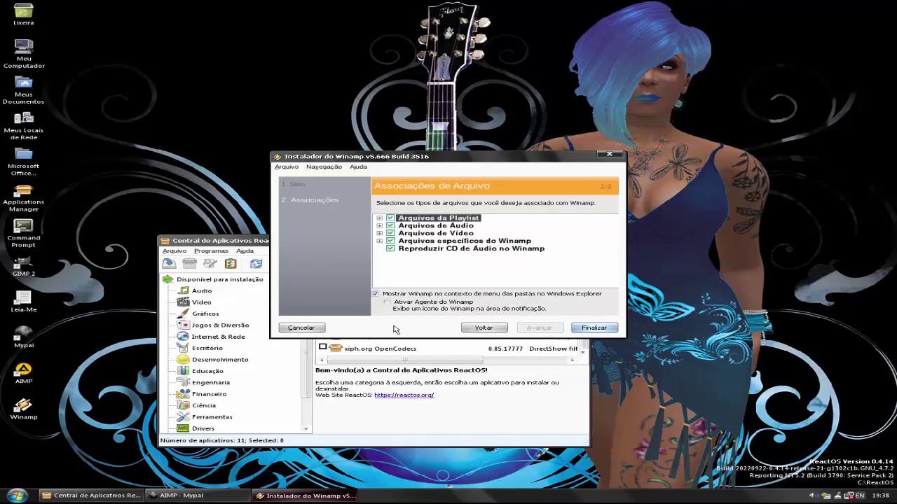
left_click(591, 328)
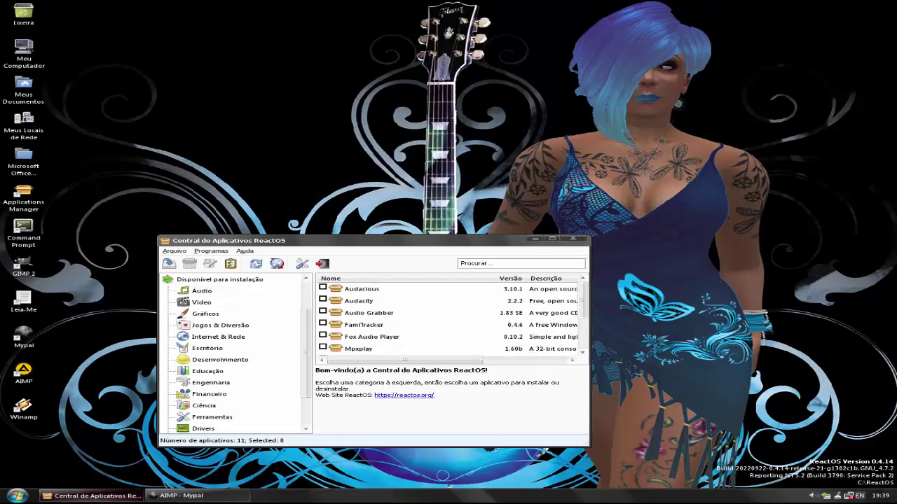
- Launch the uninstaller from the AIMP program group with Português (Brasil) as its language
left_click(17, 495)
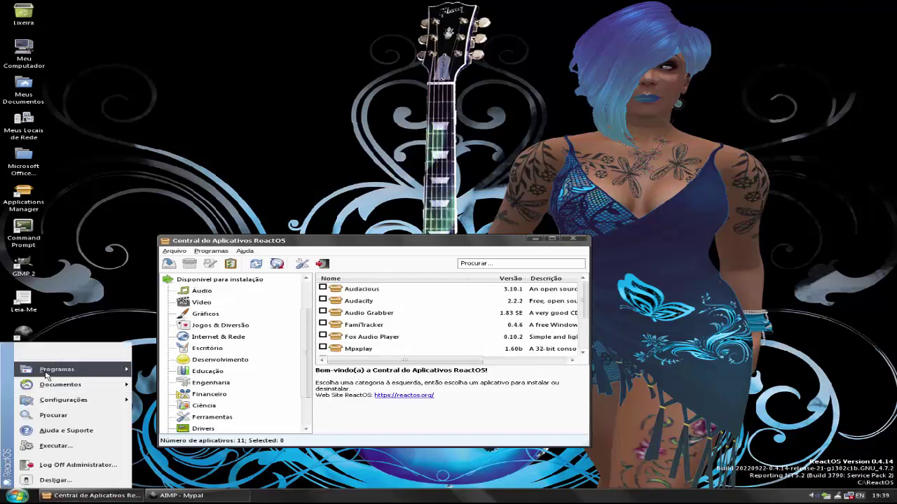
mouse_move(46, 376)
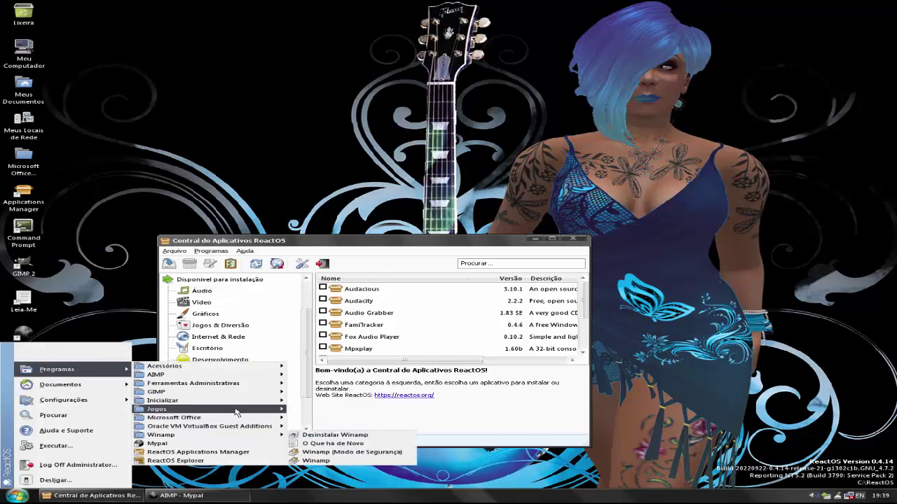
mouse_move(251, 379)
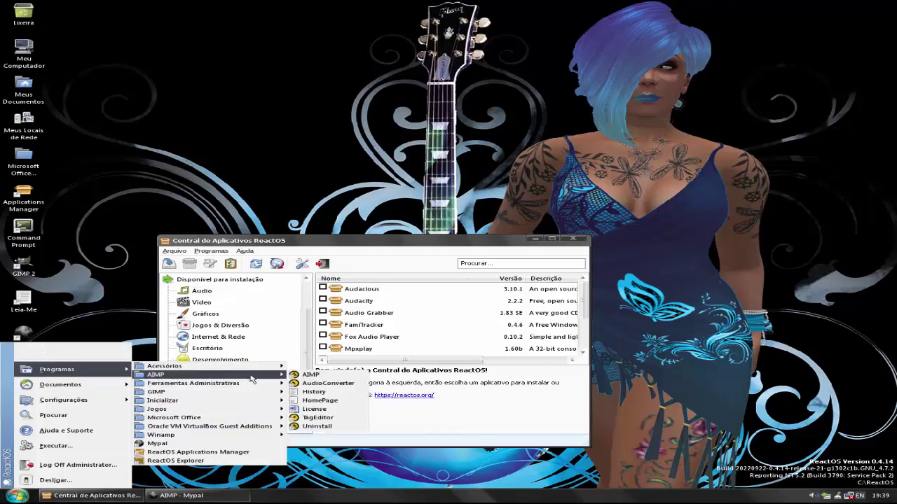
left_click(350, 429)
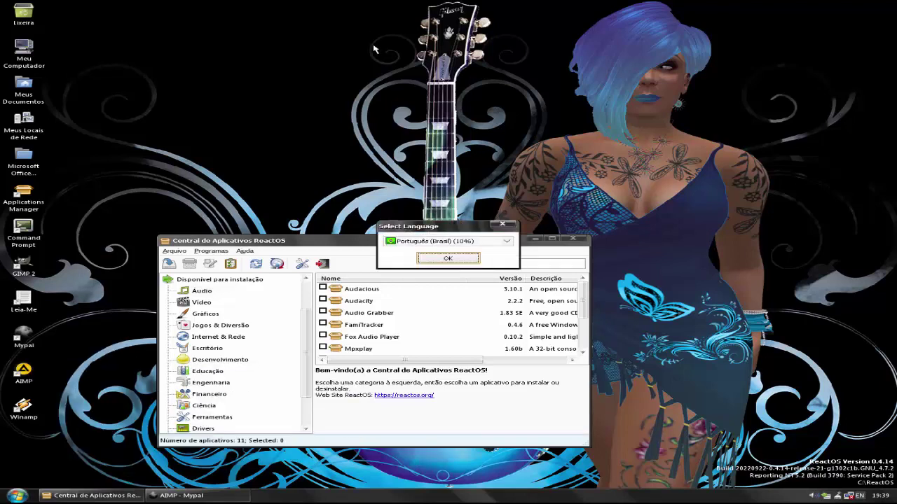
left_click(455, 260)
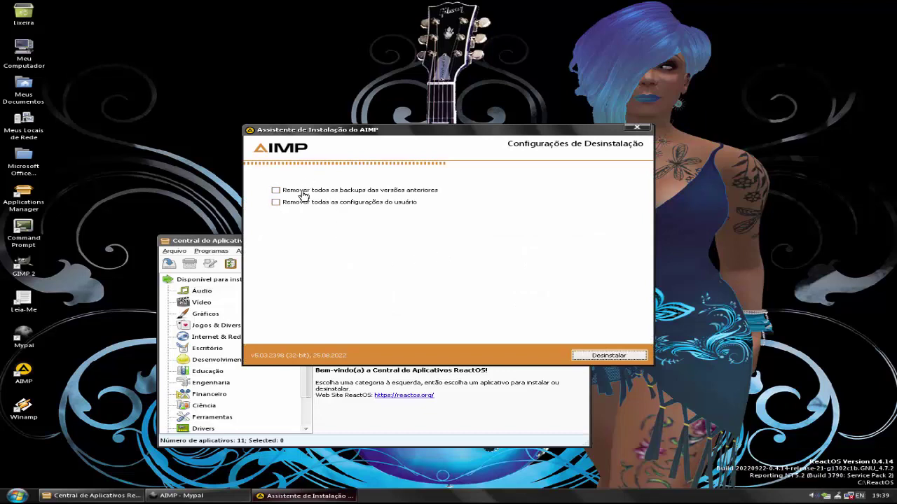
- Uninstall AIMP, removing all backups of previous versions and all user settings, and close the uninstaller
left_click(303, 195)
left_click(304, 202)
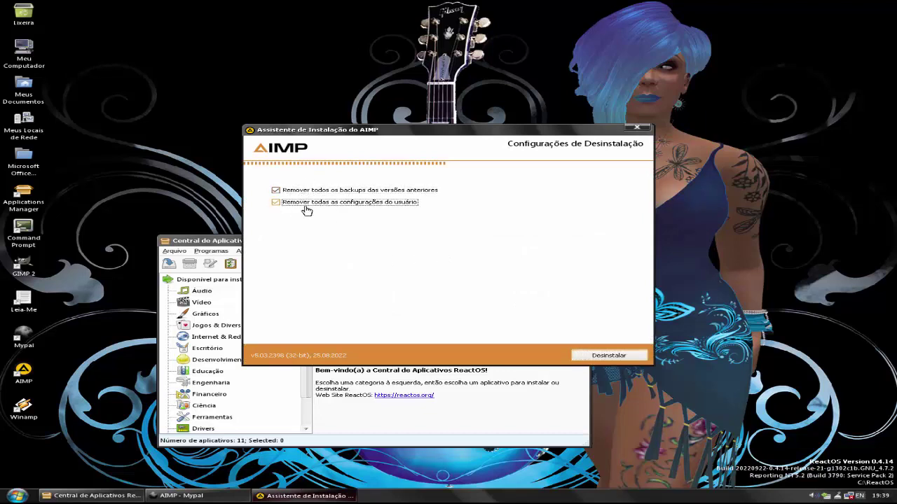
left_click(606, 355)
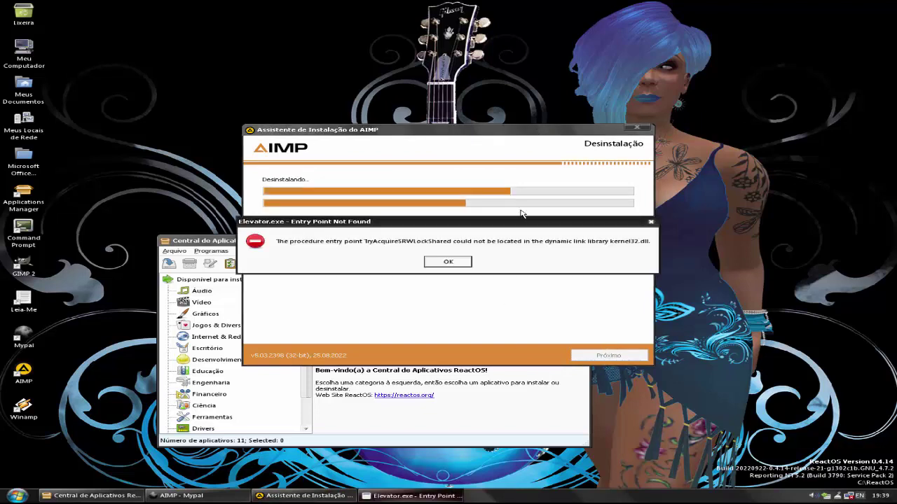
left_click(449, 262)
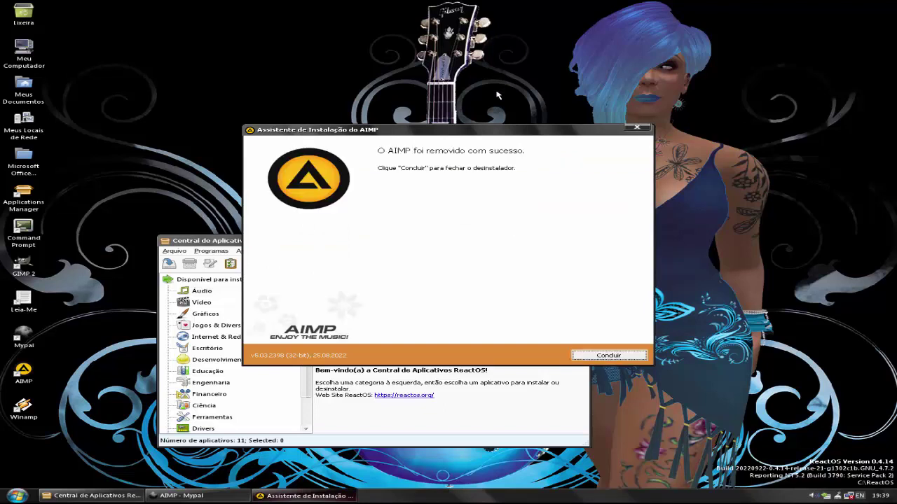
left_click(608, 355)
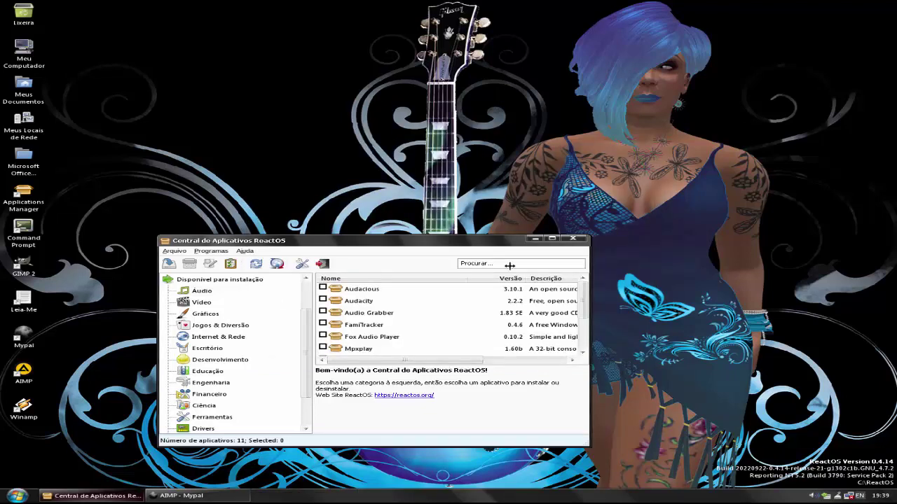
- Close Central de Aplicativos, launch Winamp from the desktop and dismiss its output device and Add Media to Library dialogs
left_click(23, 372)
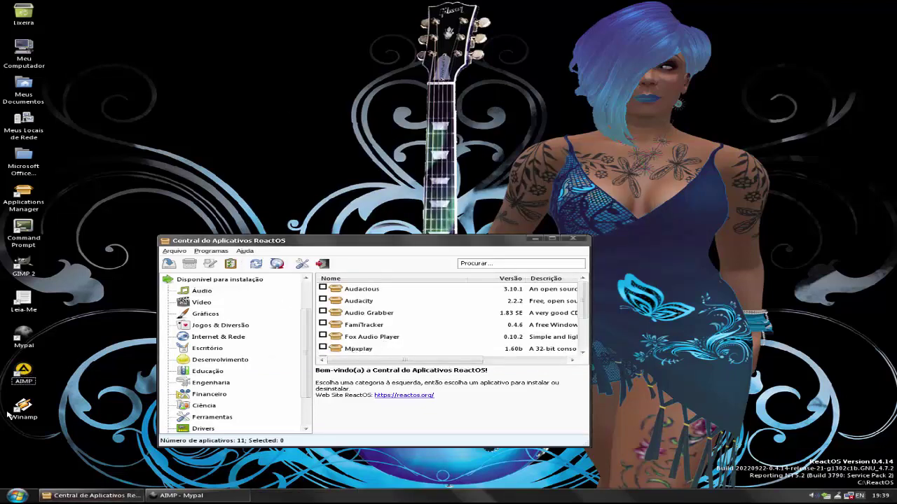
left_click(32, 406)
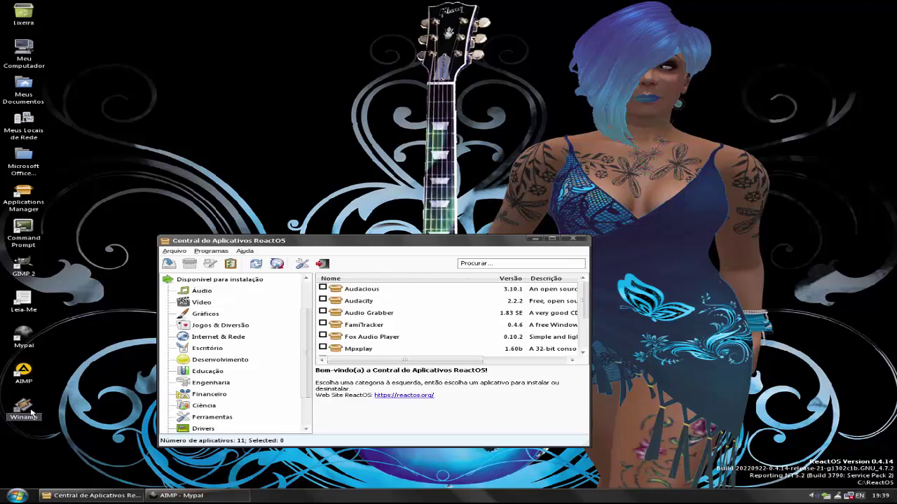
left_click(581, 240)
double_click(24, 408)
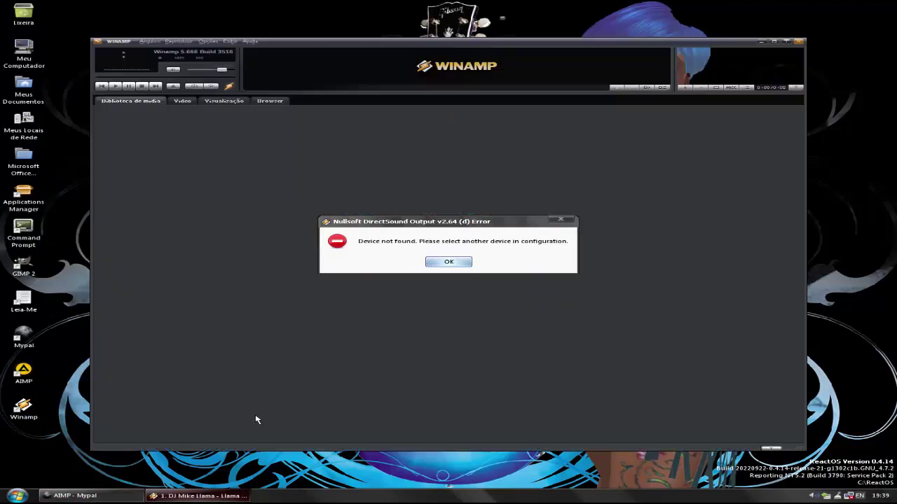
left_click(446, 261)
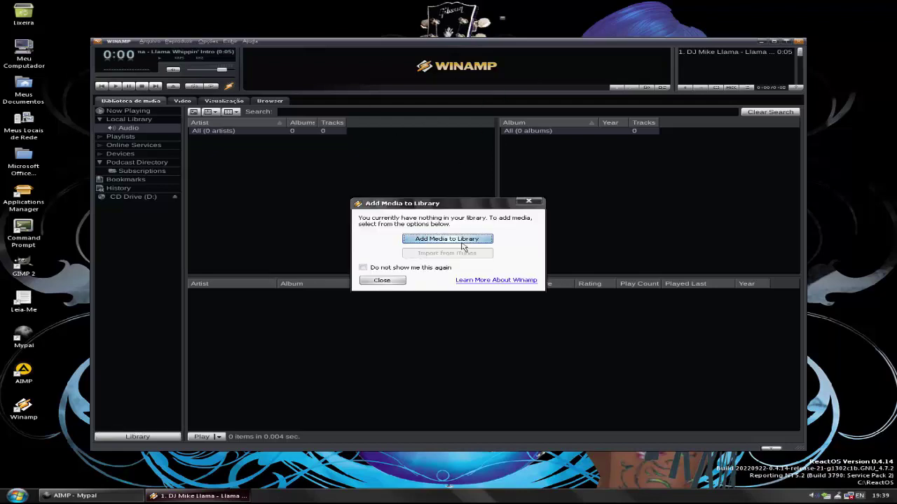
left_click(396, 280)
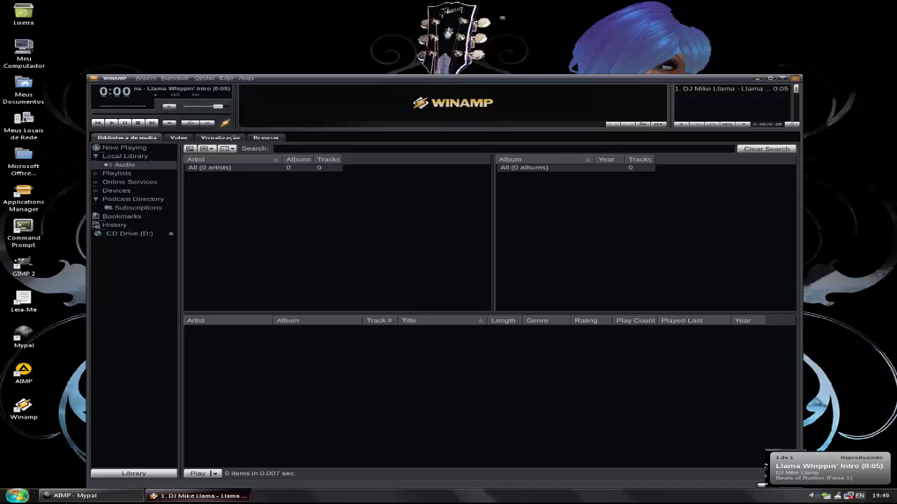
mouse_move(448, 503)
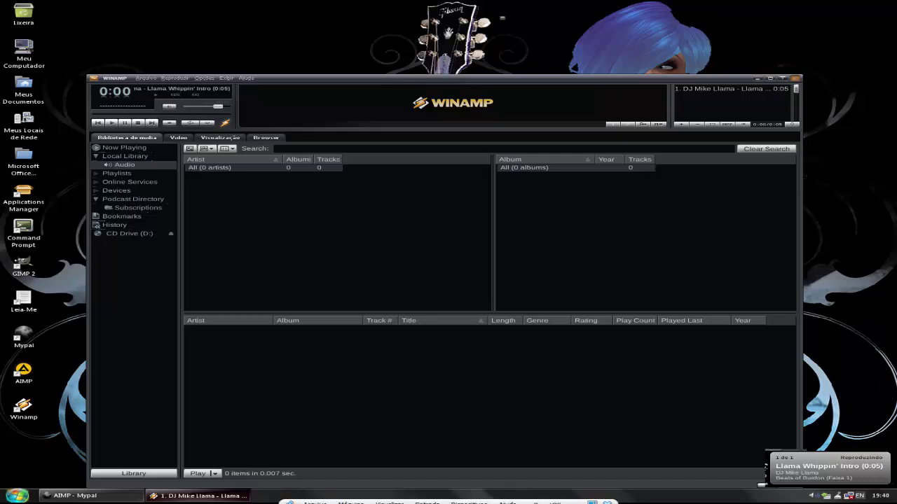
key("super")
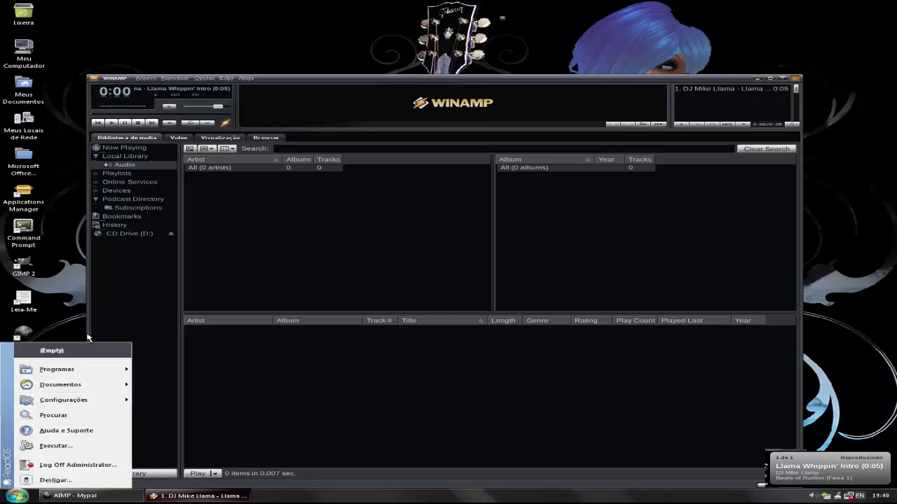
mouse_move(90, 366)
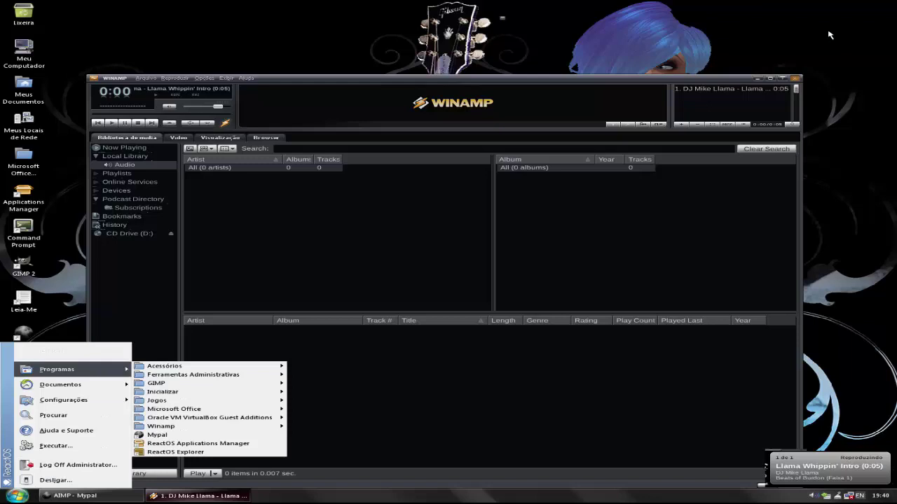
left_click(728, 28)
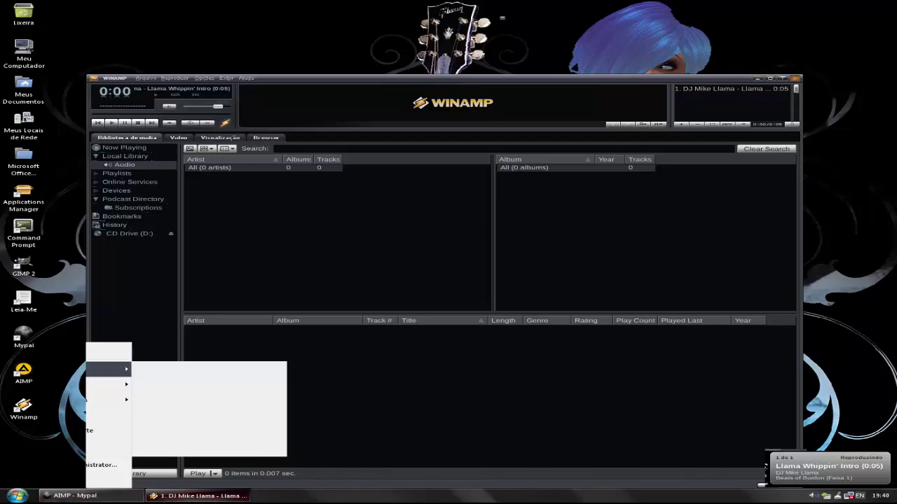
- Try to restart ReactOS from its shutdown dialog with the Reiniciar option
left_click(17, 496)
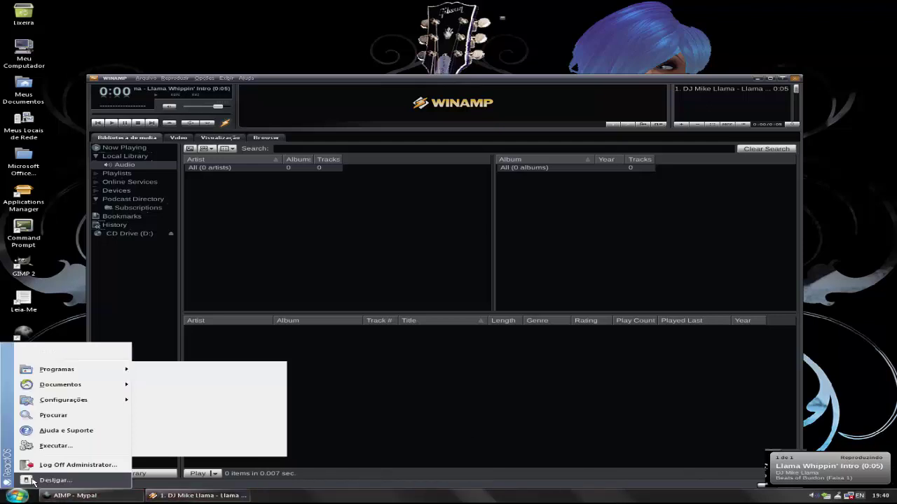
left_click(55, 481)
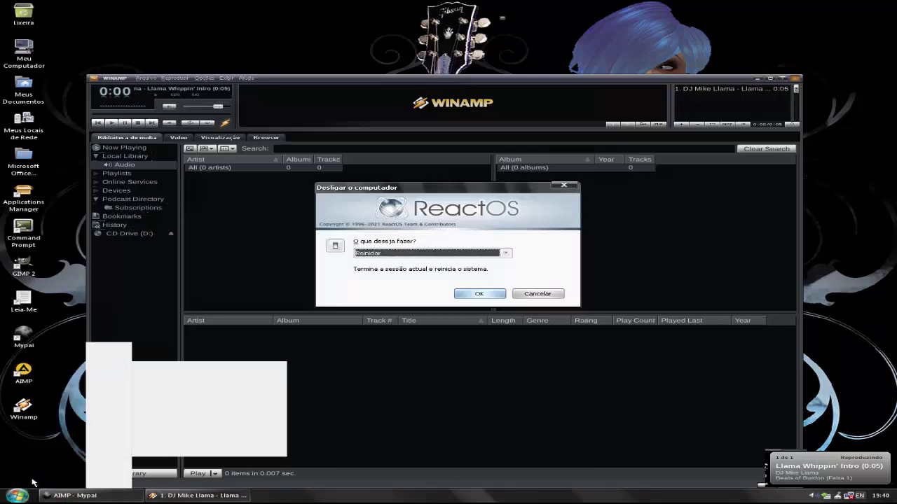
left_click(488, 295)
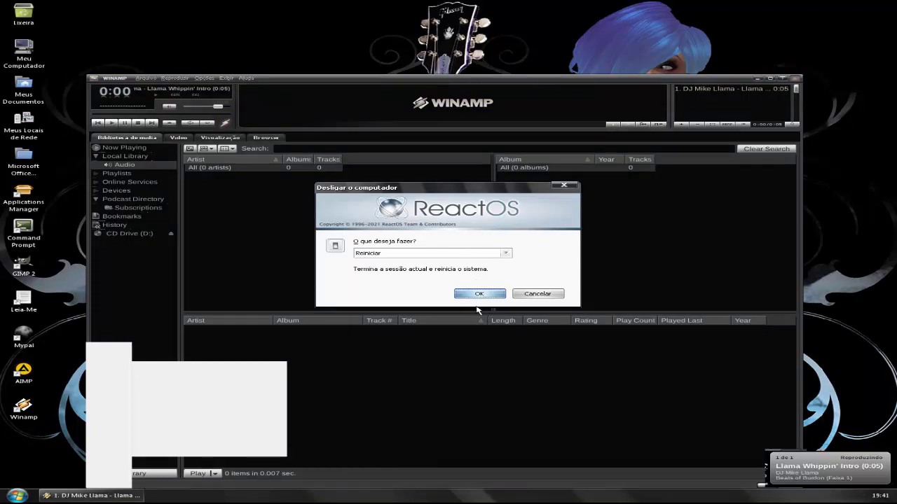
- Force a reset of the virtual machine and boot the default ReactOS entry
mouse_move(356, 497)
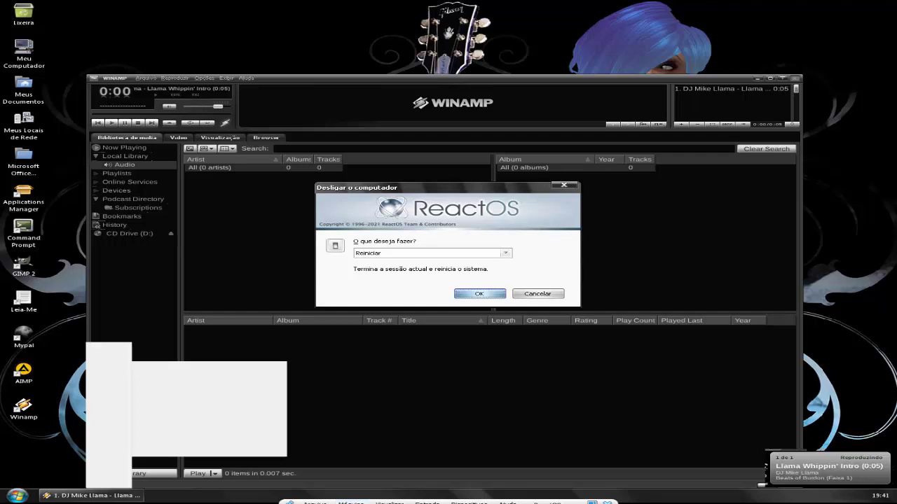
left_click(351, 503)
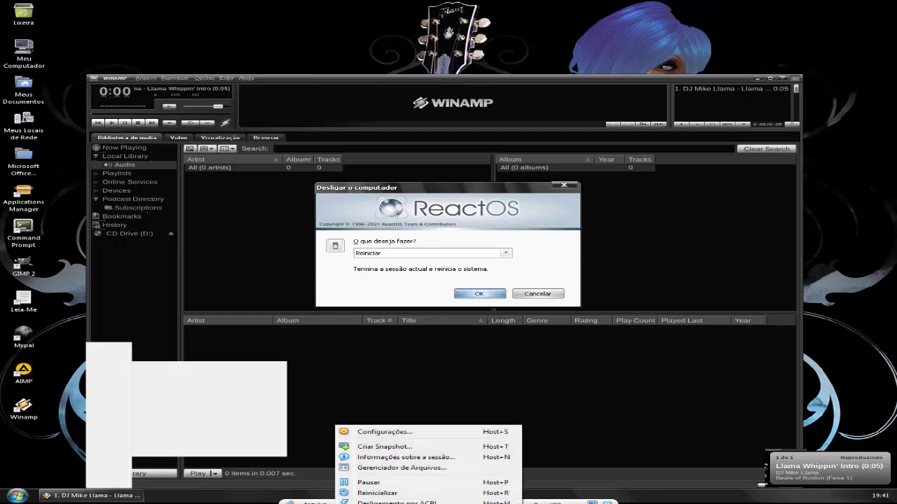
left_click(401, 493)
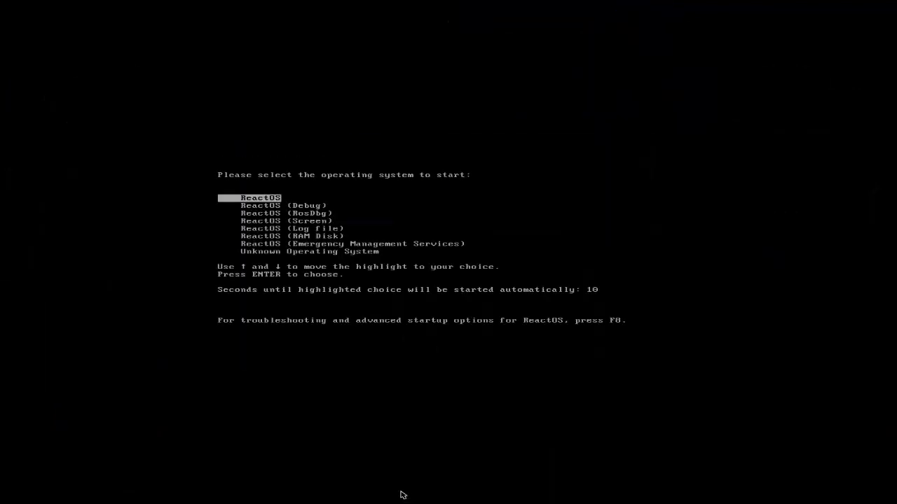
key("Return")
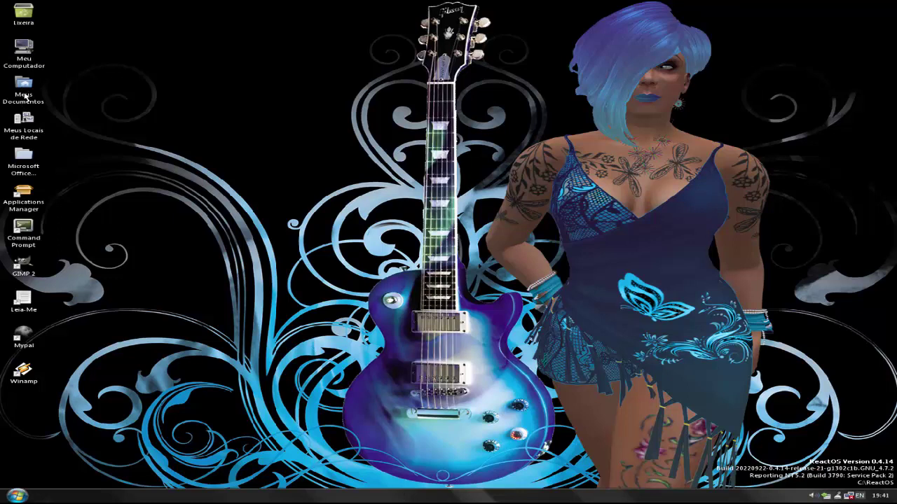
- Try to open the Meus Documentos folder and browse the installed program groups
left_click(25, 96)
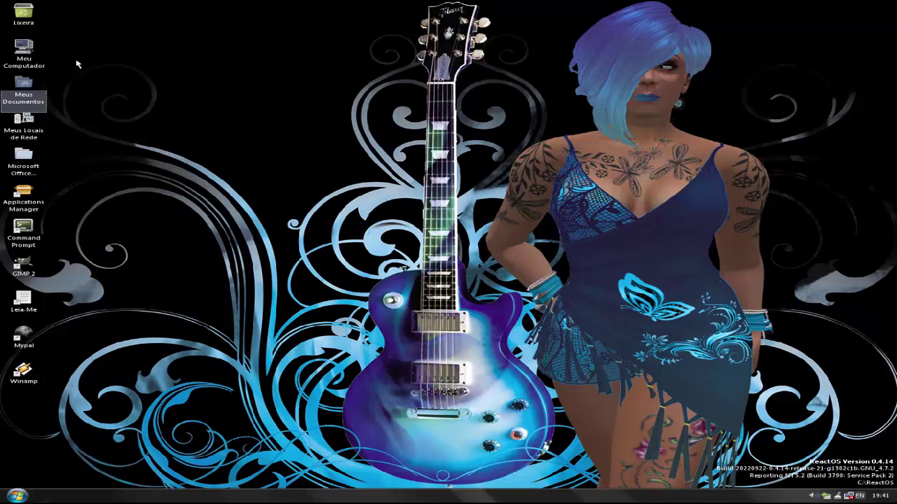
left_click(17, 495)
mouse_move(65, 370)
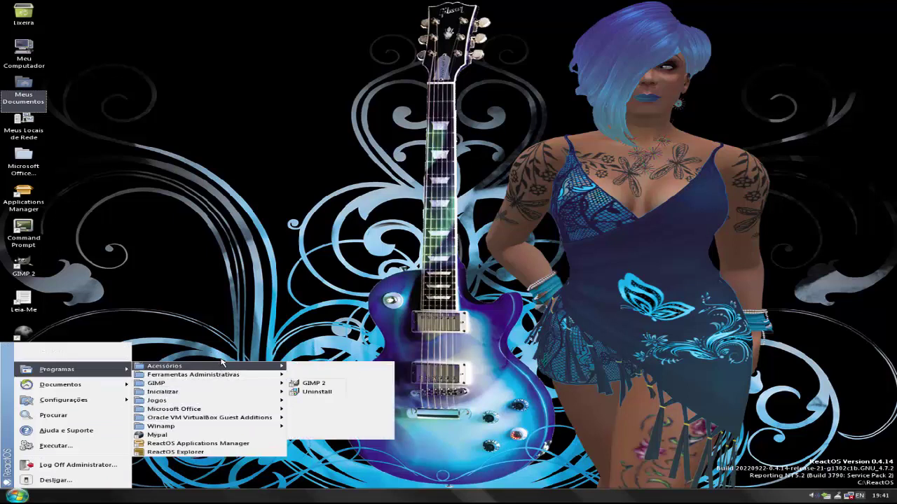
left_click(75, 115)
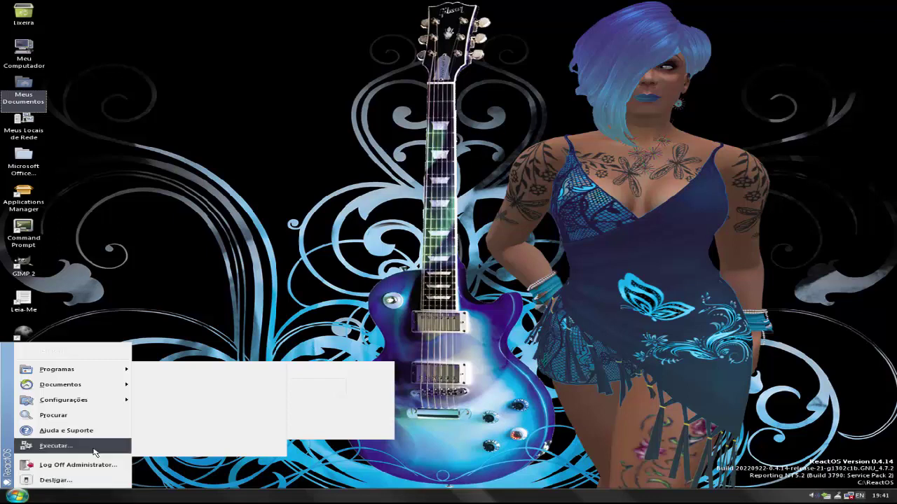
mouse_move(96, 371)
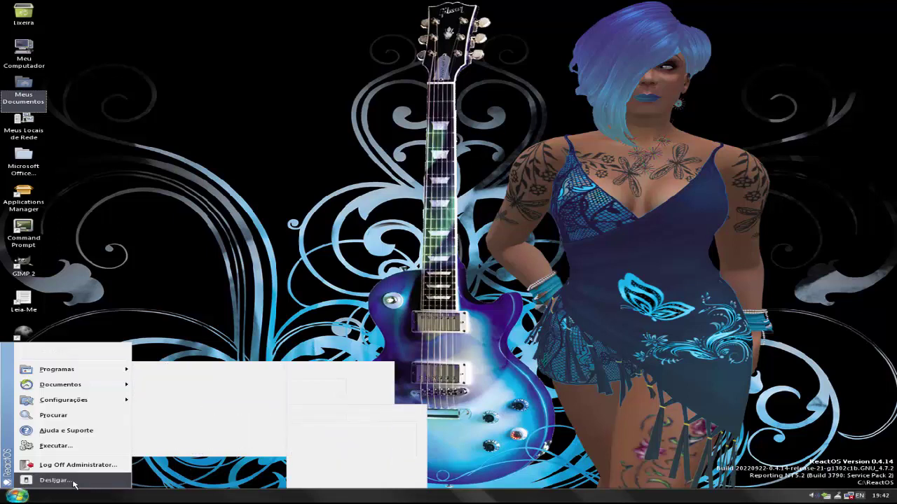
- Log off from the shutdown dialog with the option Terminar sessão "Administrator"
left_click(56, 481)
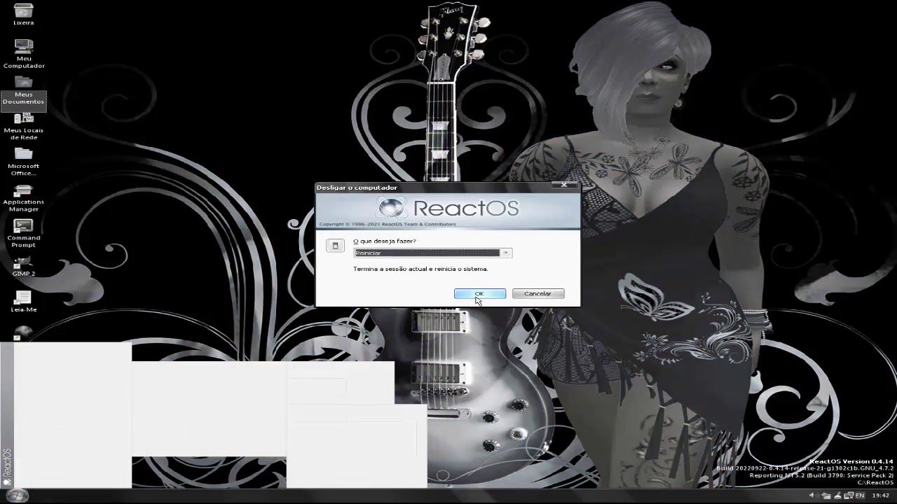
left_click(505, 253)
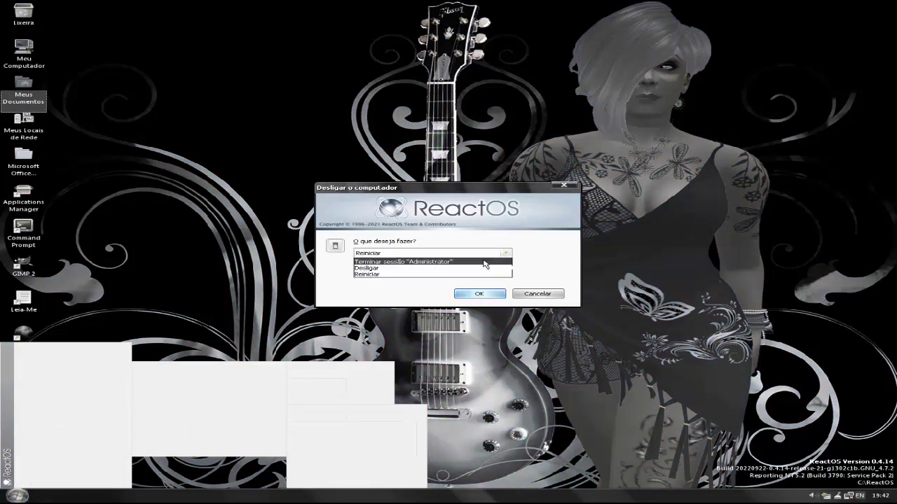
left_click(485, 262)
left_click(479, 293)
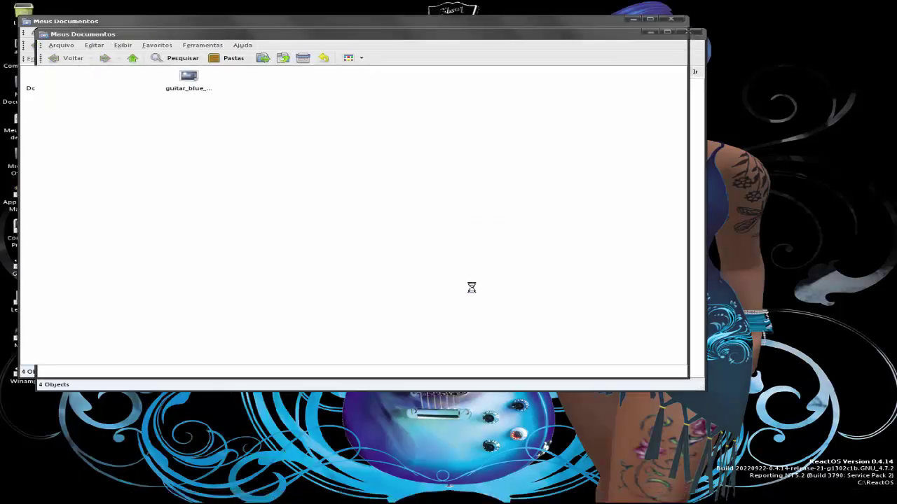